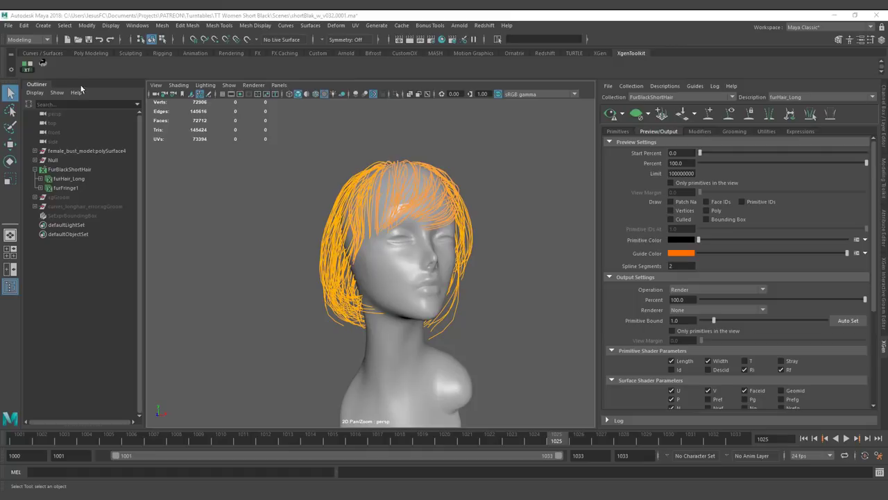
# - Open the Xgen Toolkit window, move it clear of the head, and view the hair guides from the side
pyautogui.click(28, 64)
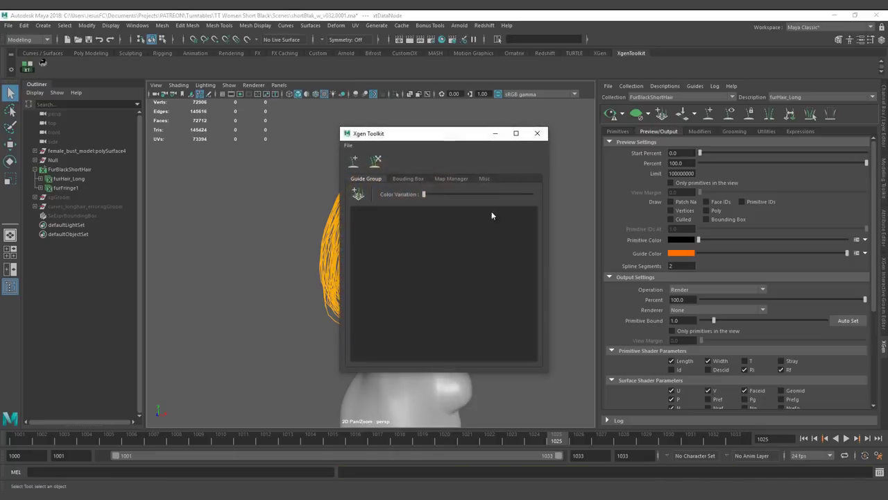
pyautogui.moveTo(376, 139); pyautogui.dragTo(167, 136)
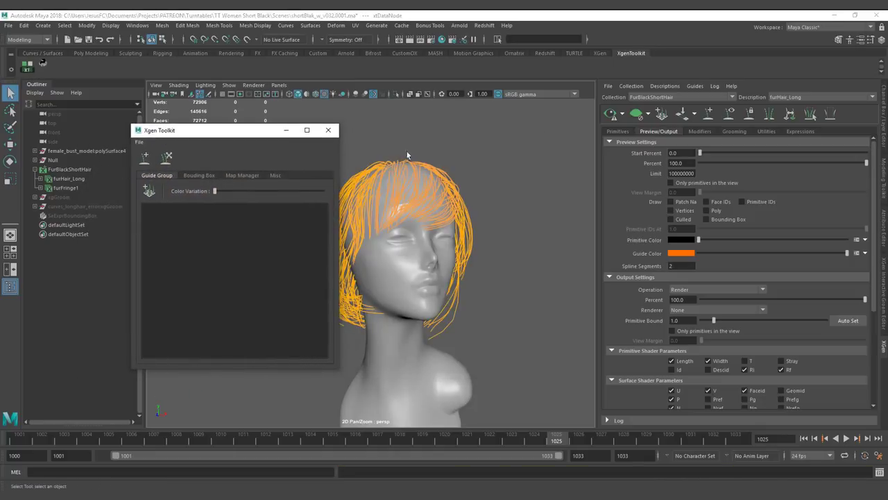
pyautogui.keyDown('alt'); pyautogui.moveTo(408, 154); pyautogui.dragTo(409, 217); pyautogui.keyUp('alt')
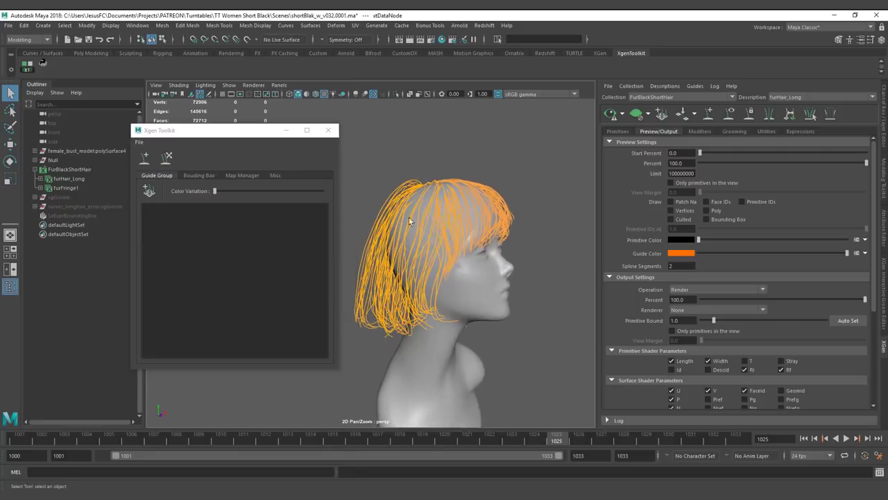
pyautogui.scroll(2, 361, 248)
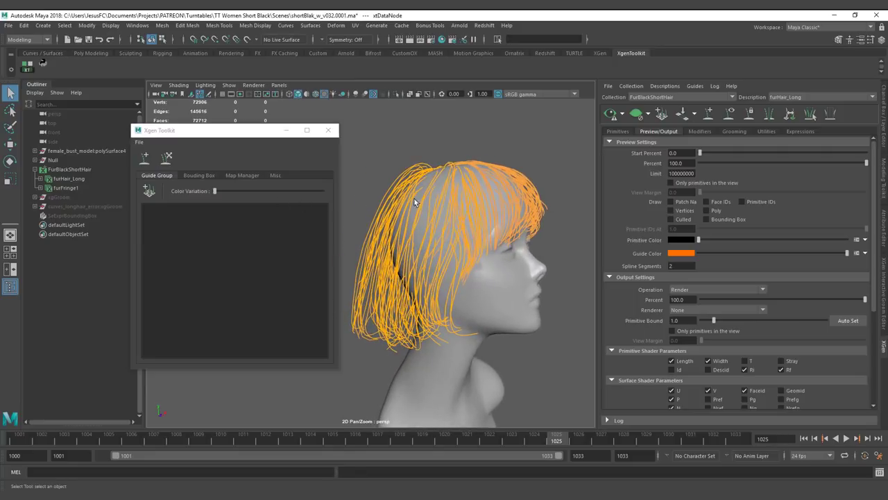
pyautogui.click(486, 288)
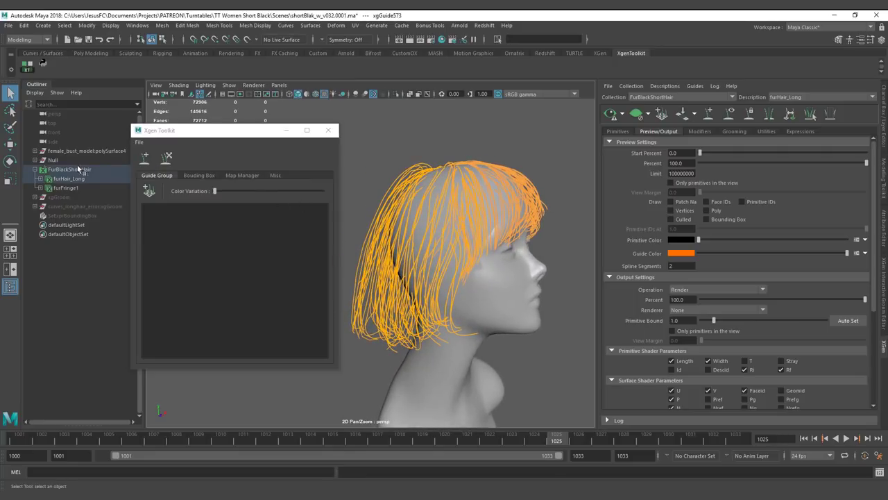
# - Expand the female bust group and inspect the polySurface2 scalp mesh with its guides, clearing the selection after viewing
pyautogui.click(35, 151)
pyautogui.click(84, 170)
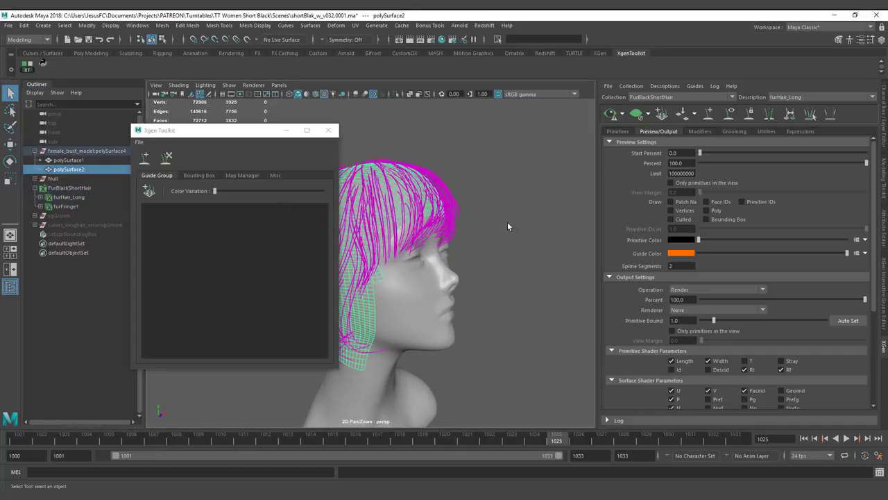
pyautogui.keyDown('alt'); pyautogui.moveTo(508, 221); pyautogui.dragTo(562, 234); pyautogui.keyUp('alt')
pyautogui.click(425, 153)
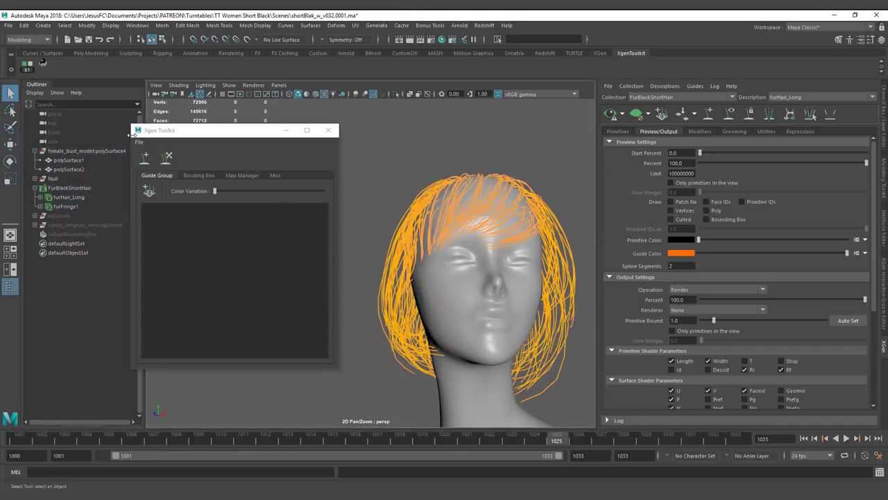
pyautogui.keyDown('alt'); pyautogui.moveTo(492, 211); pyautogui.dragTo(451, 186); pyautogui.keyUp('alt')
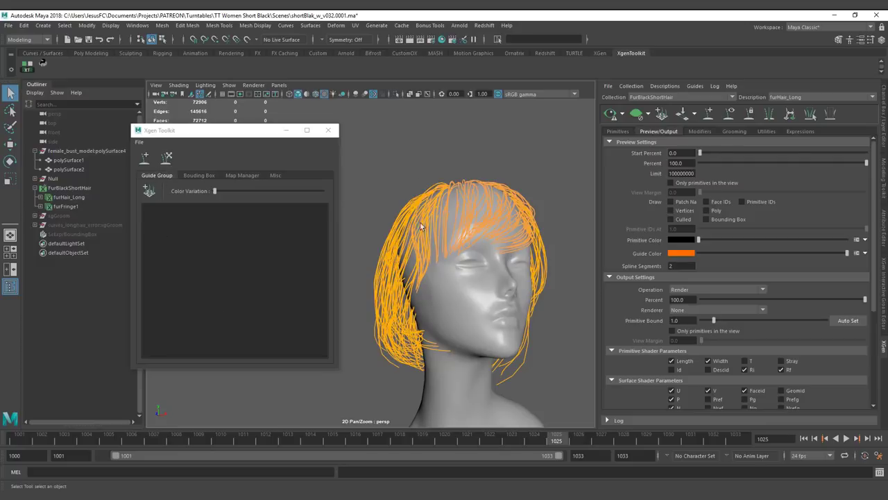
pyautogui.keyDown('alt'); pyautogui.moveTo(435, 237); pyautogui.dragTo(428, 241); pyautogui.keyUp('alt')
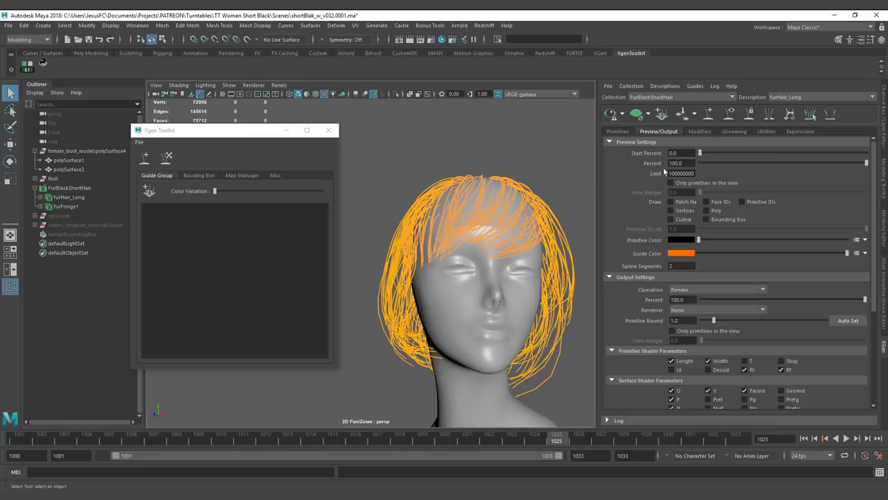
# - Make furFringe1 the active description and hide its guides
pyautogui.click(789, 100)
pyautogui.click(796, 111)
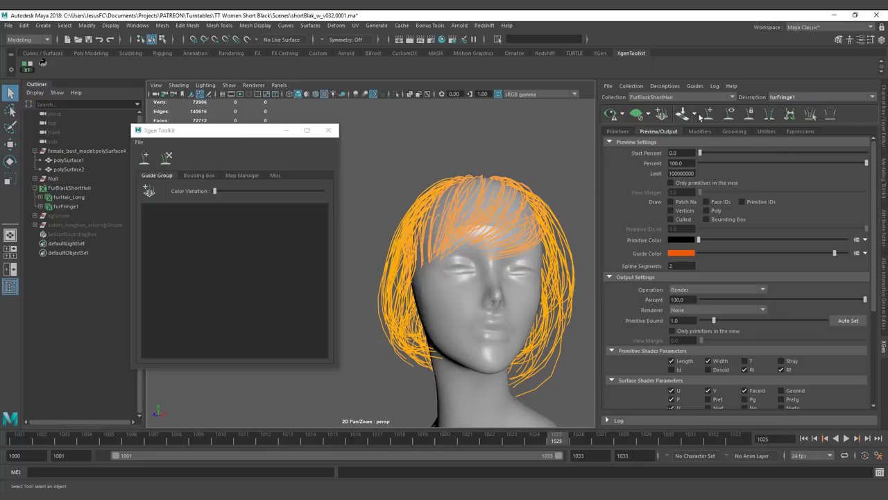
pyautogui.click(730, 115)
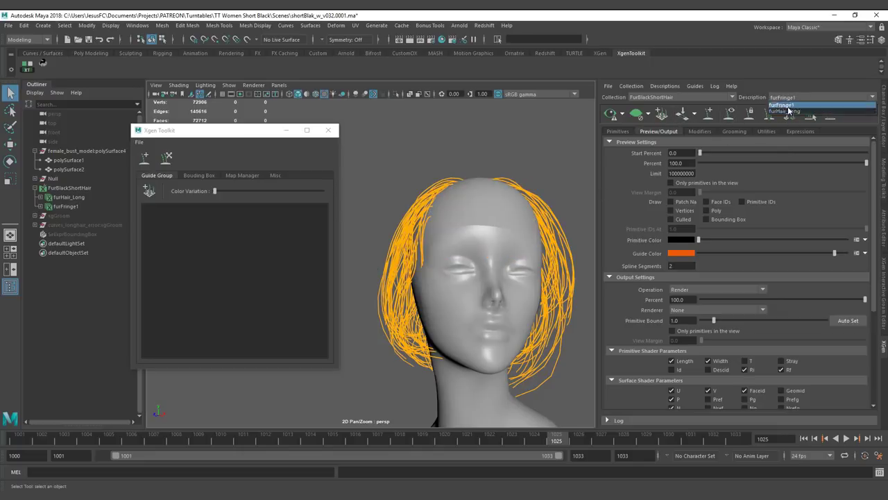
# - Return to the furHair_Long description, select the guides on the head's right side, and create a guide group from them
pyautogui.click(787, 116)
pyautogui.moveTo(461, 183)
pyautogui.keyDown('alt'); pyautogui.mouseDown()
pyautogui.moveTo(470, 188)
pyautogui.moveTo(451, 177)
pyautogui.mouseUp(); pyautogui.keyUp('alt')
pyautogui.click(402, 200)
pyautogui.keyDown('alt'); pyautogui.moveTo(403, 200); pyautogui.dragTo(423, 212); pyautogui.keyUp('alt')
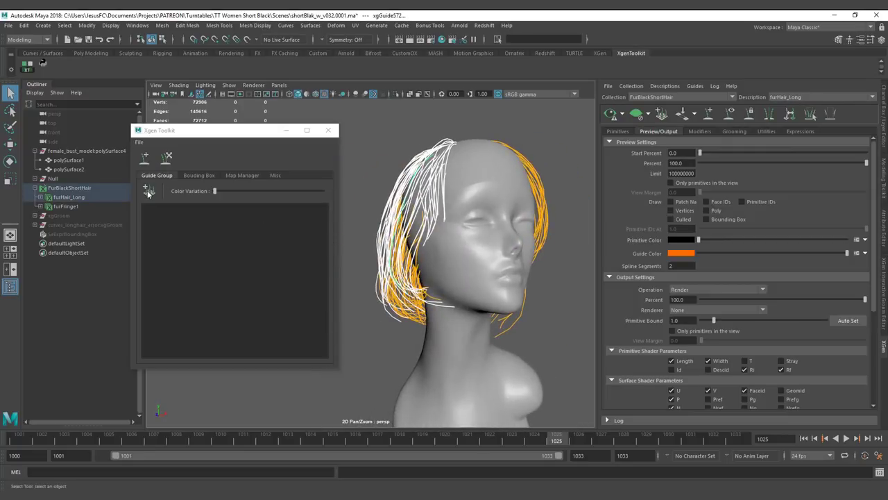
pyautogui.click(148, 191)
# - Test the GuideGrp controls by hiding and reshowing the group, and by locking and unlocking its guides
pyautogui.moveTo(230, 137); pyautogui.dragTo(238, 147)
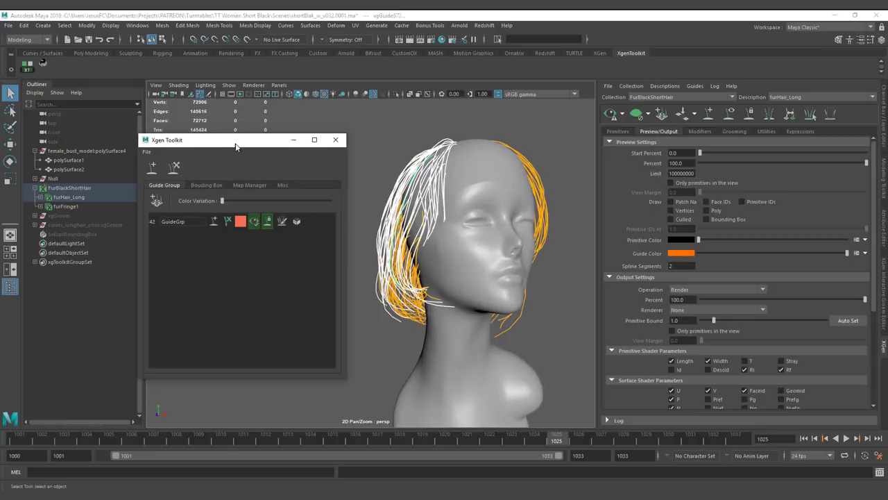
pyautogui.keyDown('alt'); pyautogui.moveTo(416, 178); pyautogui.dragTo(394, 148); pyautogui.keyUp('alt')
pyautogui.keyDown('alt'); pyautogui.moveTo(394, 144); pyautogui.dragTo(428, 141, button='middle'); pyautogui.keyUp('alt')
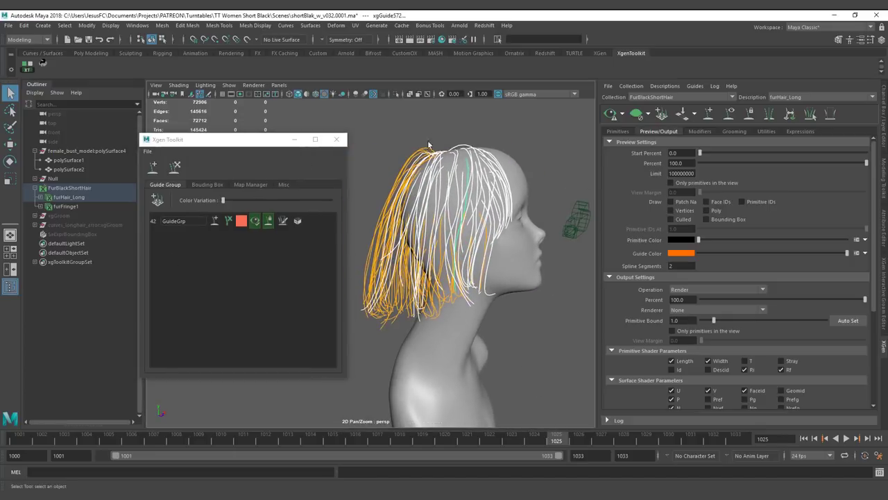
pyautogui.click(255, 222)
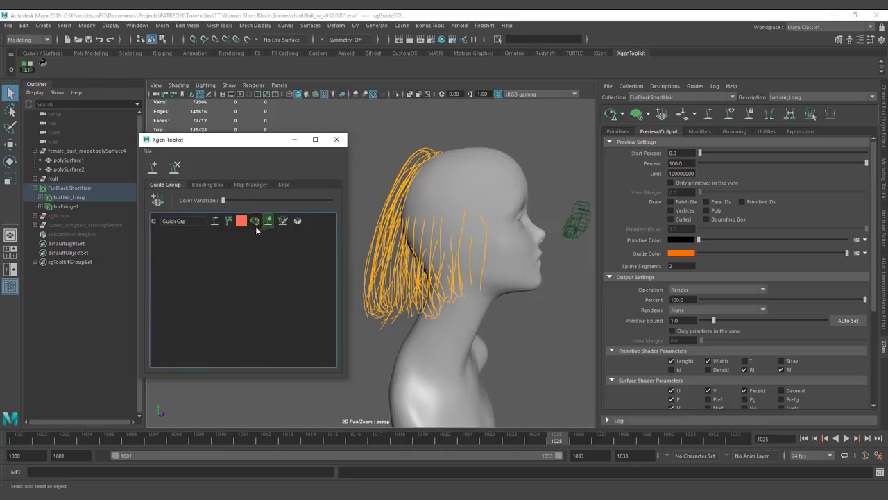
pyautogui.click(255, 224)
pyautogui.click(269, 222)
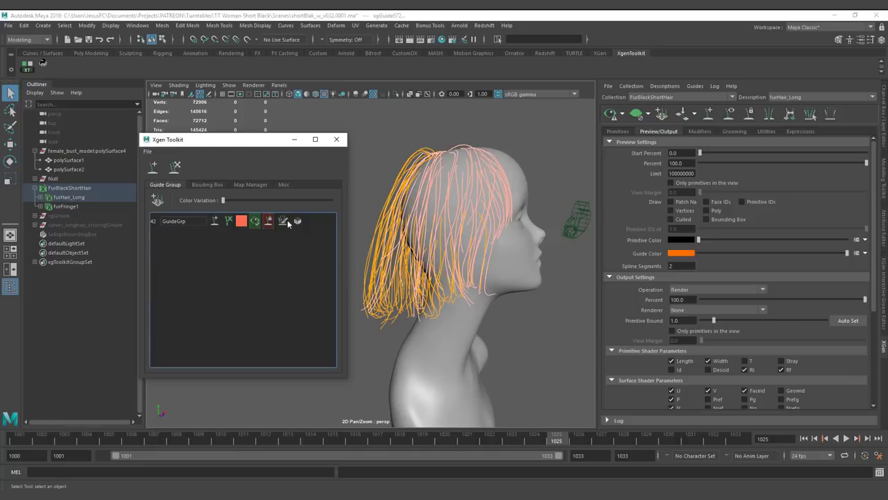
pyautogui.click(269, 222)
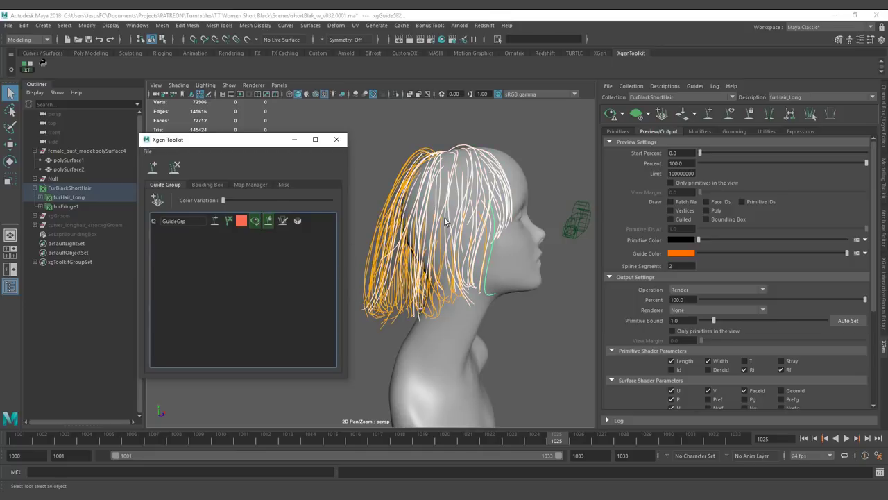
# - Select all guides belonging to GuideGrp and hide the group
pyautogui.click(368, 199)
pyautogui.click(282, 222)
pyautogui.click(255, 222)
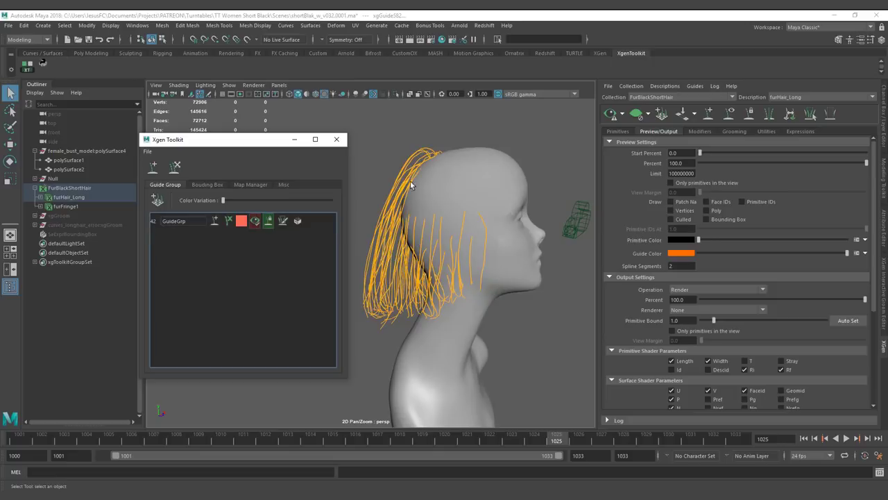
# - Select the upper guides at the back of the head, create a second guide group from them, and hide it
pyautogui.keyDown('alt'); pyautogui.moveTo(390, 198); pyautogui.dragTo(413, 134); pyautogui.keyUp('alt')
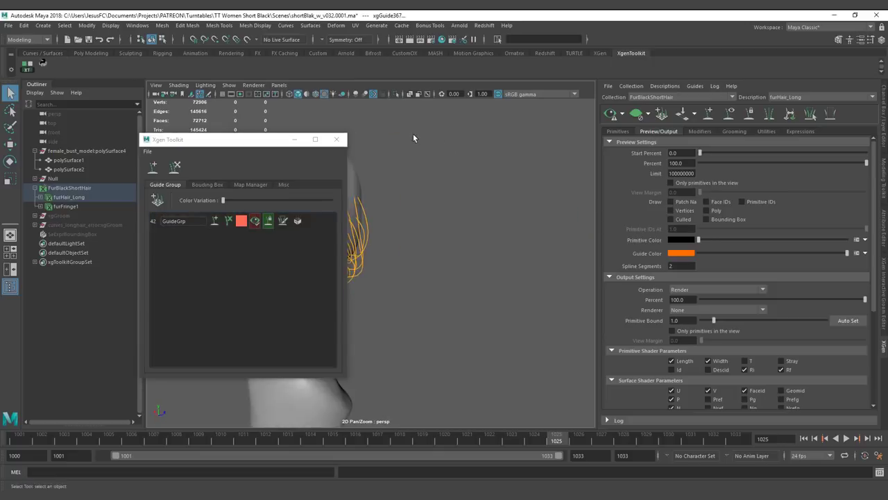
pyautogui.keyDown('alt'); pyautogui.moveTo(413, 133); pyautogui.dragTo(437, 164, button='middle'); pyautogui.keyUp('alt')
pyautogui.keyDown('alt'); pyautogui.moveTo(437, 164); pyautogui.dragTo(459, 182); pyautogui.keyUp('alt')
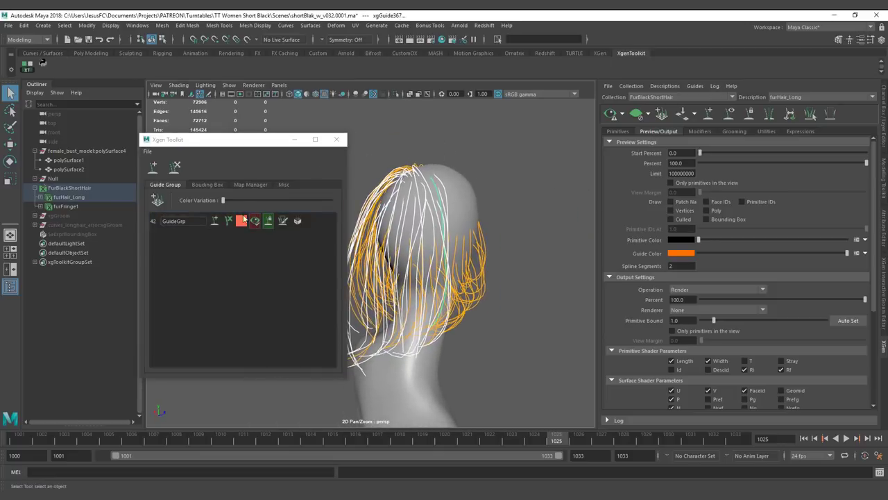
pyautogui.click(158, 200)
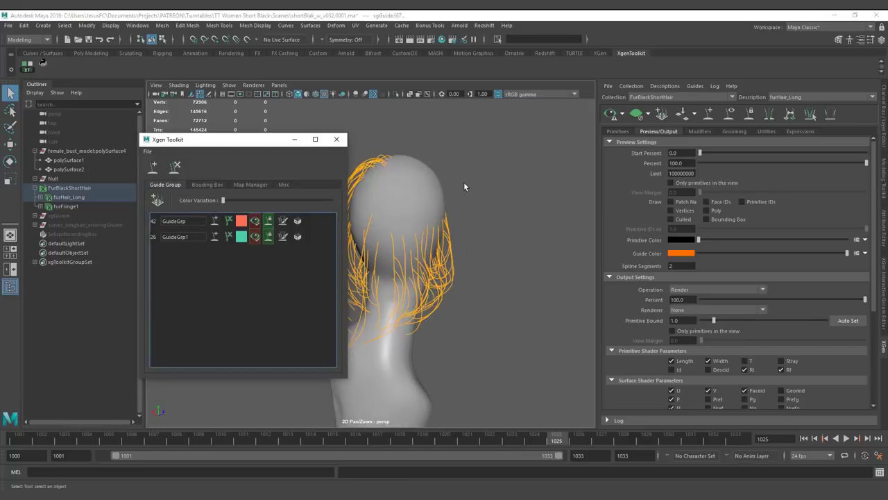
# - Create a third guide group from the upper guides on the head's left side and hide it
pyautogui.keyDown('alt'); pyautogui.moveTo(463, 186); pyautogui.dragTo(511, 183); pyautogui.keyUp('alt')
pyautogui.moveTo(387, 162); pyautogui.dragTo(449, 213)
pyautogui.click(157, 199)
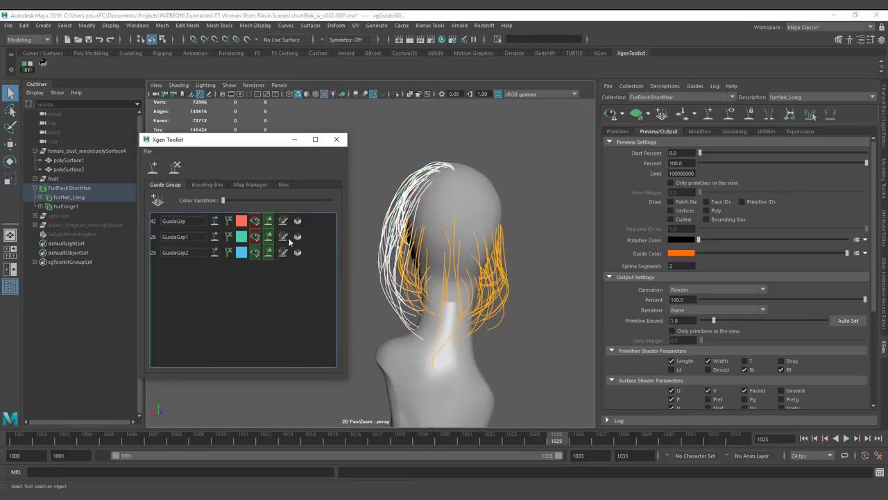
pyautogui.click(256, 254)
# - Select all the remaining lower guides around the head and create a fourth guide group from them
pyautogui.keyDown('alt'); pyautogui.moveTo(454, 157); pyautogui.dragTo(416, 167); pyautogui.keyUp('alt')
pyautogui.keyDown('alt'); pyautogui.moveTo(416, 167); pyautogui.dragTo(491, 167, button='middle'); pyautogui.keyUp('alt')
pyautogui.moveTo(422, 191); pyautogui.dragTo(512, 218)
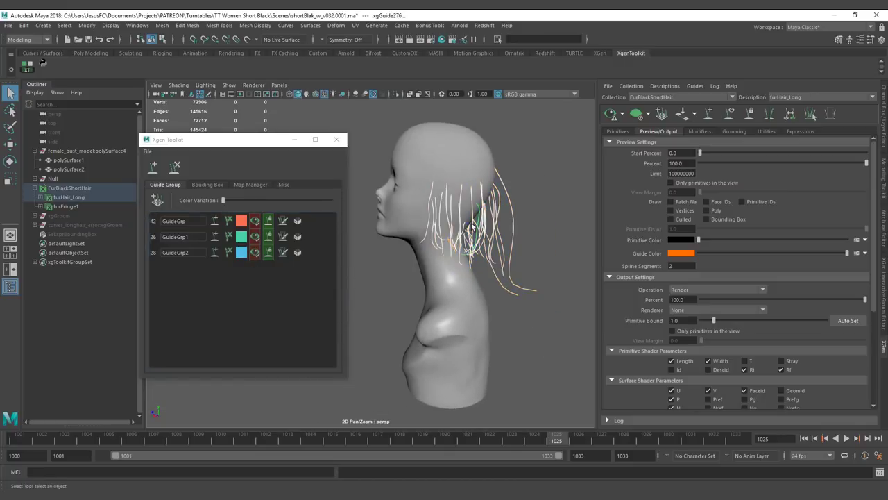
pyautogui.click(160, 201)
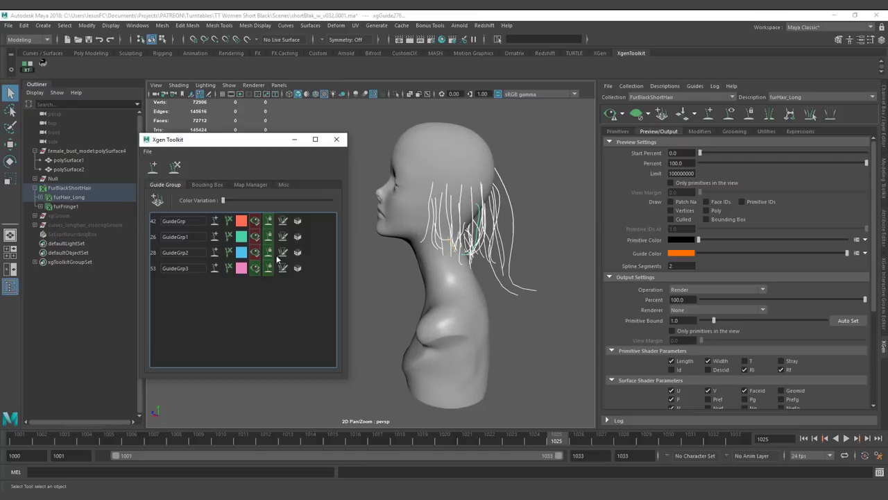
# - Hide and reshow GuideGrp3, and lock its guides against selection
pyautogui.click(255, 268)
pyautogui.keyDown('alt'); pyautogui.moveTo(423, 224); pyautogui.dragTo(435, 250); pyautogui.keyUp('alt')
pyautogui.click(257, 268)
pyautogui.keyDown('alt'); pyautogui.moveTo(429, 217); pyautogui.dragTo(297, 167, button='middle'); pyautogui.keyUp('alt')
pyautogui.click(269, 267)
pyautogui.keyDown('alt'); pyautogui.moveTo(361, 268); pyautogui.dragTo(401, 270); pyautogui.keyUp('alt')
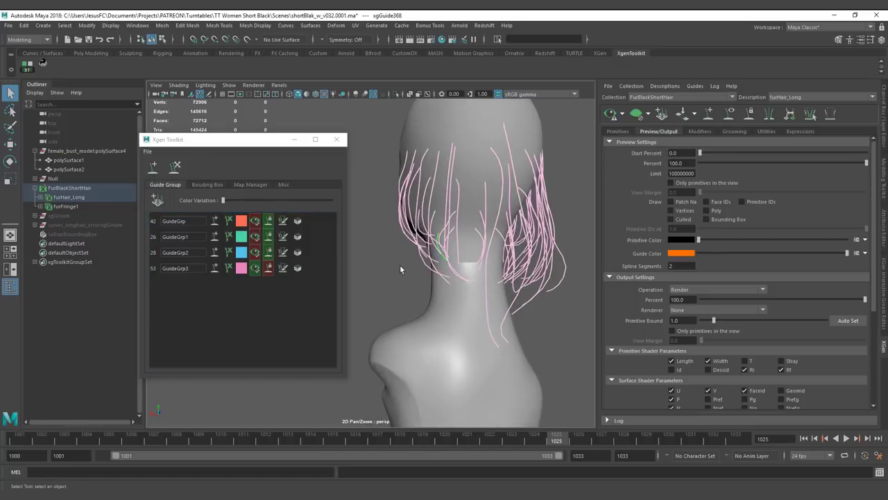
# - Add the leftover guides xgGuide368 at the nape and xgGuide583 beside the cheek to GuideGrp3
pyautogui.click(215, 268)
pyautogui.keyDown('alt'); pyautogui.moveTo(481, 257); pyautogui.dragTo(501, 226); pyautogui.keyUp('alt')
pyautogui.click(494, 229)
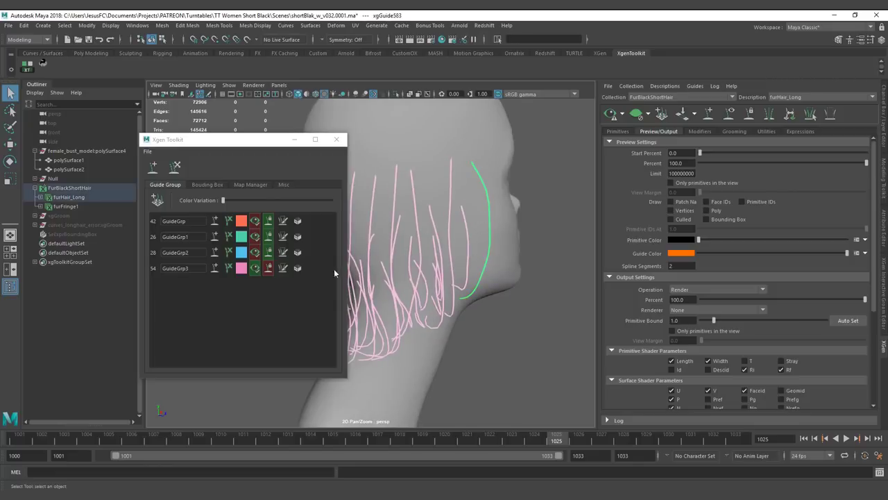
pyautogui.click(214, 268)
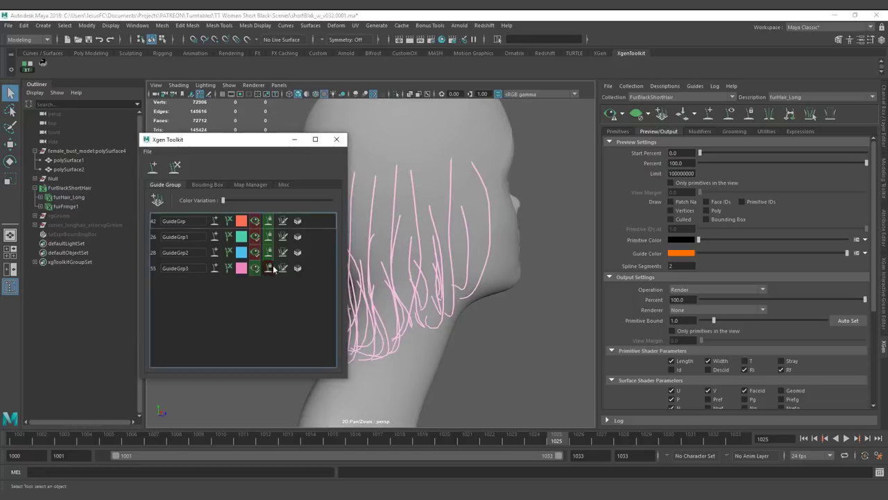
# - Unlock GuideGrp3 and test removing the two guides nearest the cheek and adding them back
pyautogui.click(464, 170)
pyautogui.click(230, 268)
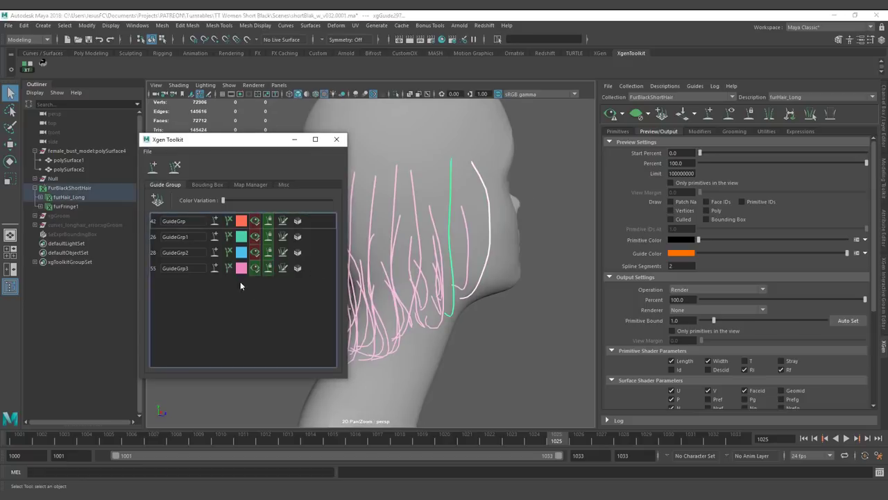
pyautogui.keyDown('alt'); pyautogui.moveTo(479, 209); pyautogui.dragTo(545, 196); pyautogui.keyUp('alt')
pyautogui.click(536, 204)
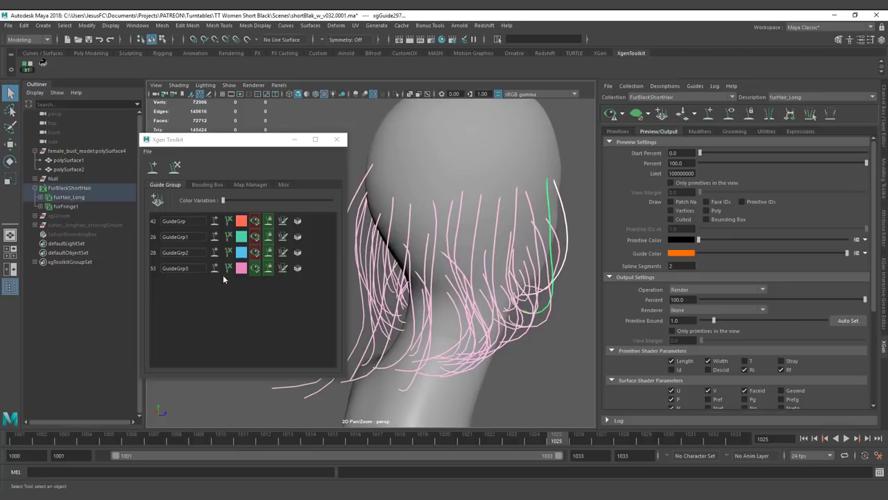
pyautogui.click(215, 268)
# - Show the hidden guide groups GuideGrp2, GuideGrp1 and GuideGrp again
pyautogui.click(255, 252)
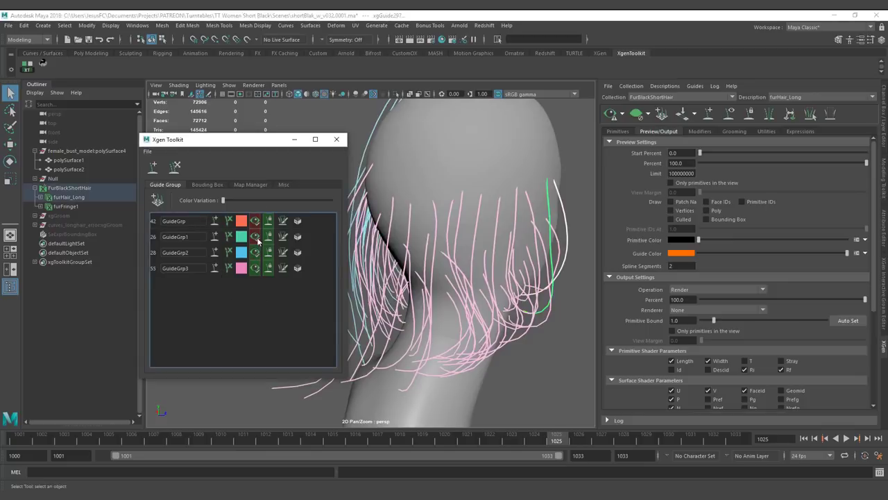
pyautogui.click(255, 237)
pyautogui.click(255, 222)
pyautogui.scroll(-3, 479, 196)
pyautogui.keyDown('alt'); pyautogui.moveTo(479, 197); pyautogui.dragTo(506, 218, button='middle'); pyautogui.keyUp('alt')
pyautogui.keyDown('alt'); pyautogui.moveTo(506, 218); pyautogui.dragTo(416, 201); pyautogui.keyUp('alt')
# - Change the color of GuideGrp to dark yellow with hue 55.930, saturation 1.000 and value 0.607
pyautogui.click(240, 220)
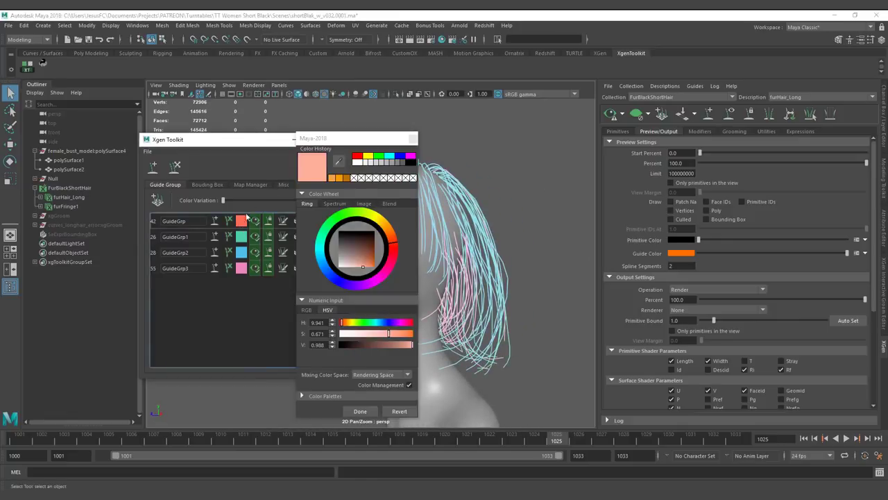
pyautogui.click(379, 220)
pyautogui.click(375, 261)
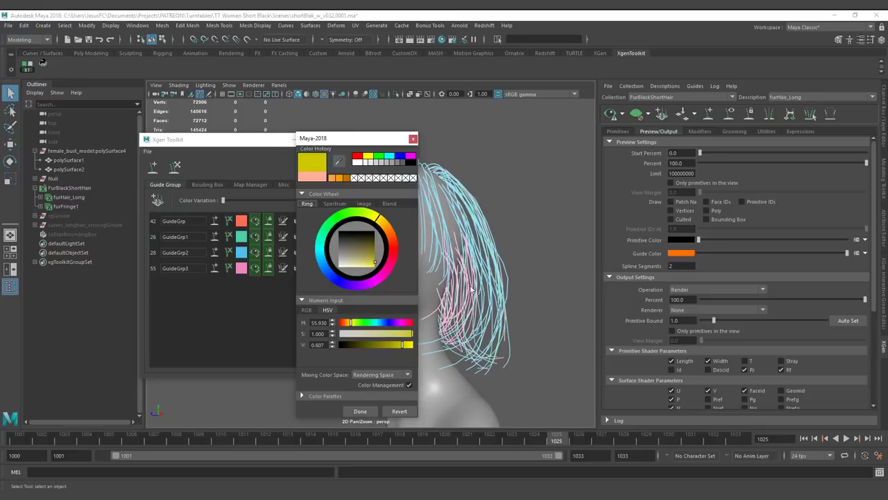
pyautogui.click(347, 408)
# - Change the color of GuideGrp2 to a more saturated blue
pyautogui.keyDown('alt'); pyautogui.moveTo(459, 193); pyautogui.dragTo(443, 194); pyautogui.keyUp('alt')
pyautogui.click(245, 254)
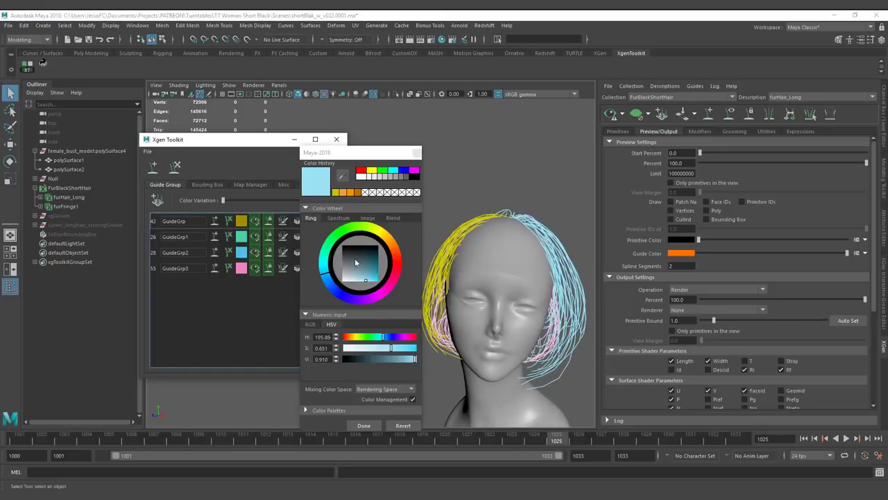
pyautogui.click(406, 348)
pyautogui.click(364, 424)
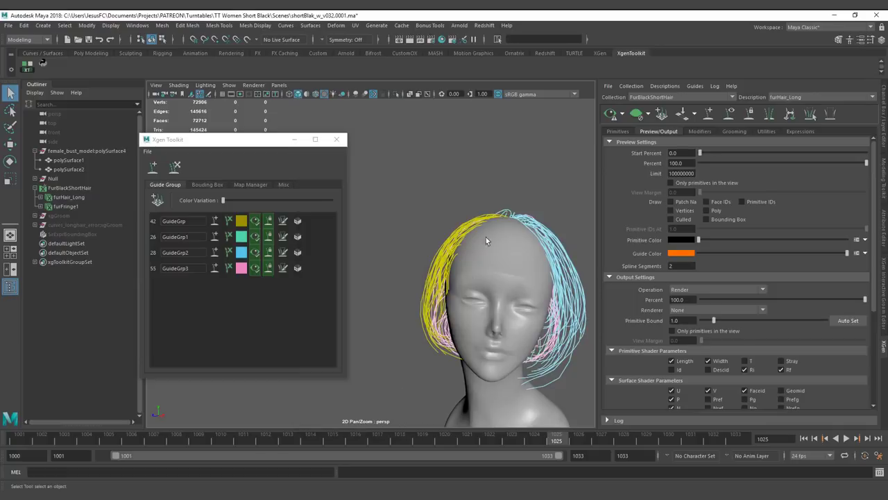
pyautogui.keyDown('alt'); pyautogui.moveTo(511, 188); pyautogui.dragTo(518, 129); pyautogui.keyUp('alt')
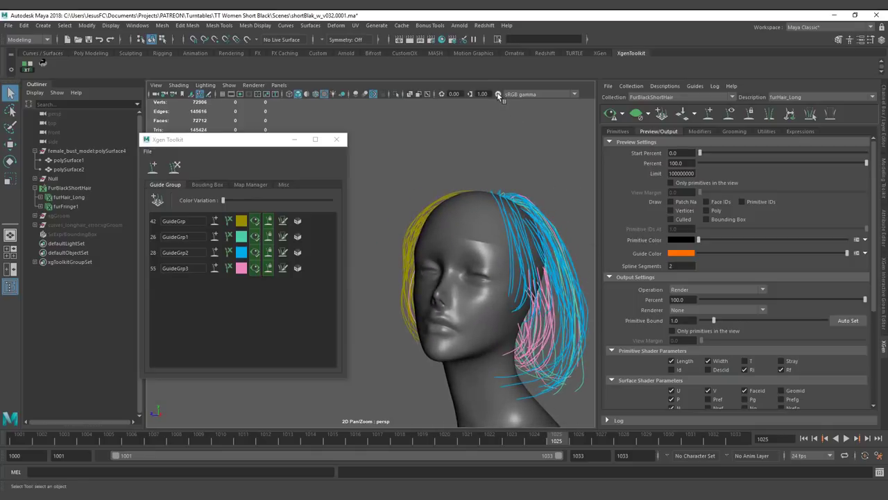
# - Change the color of GuideGrp3 to a more saturated pink
pyautogui.keyDown('alt'); pyautogui.moveTo(498, 96); pyautogui.dragTo(464, 145); pyautogui.keyUp('alt')
pyautogui.keyDown('alt'); pyautogui.moveTo(507, 217); pyautogui.dragTo(391, 181); pyautogui.keyUp('alt')
pyautogui.click(241, 269)
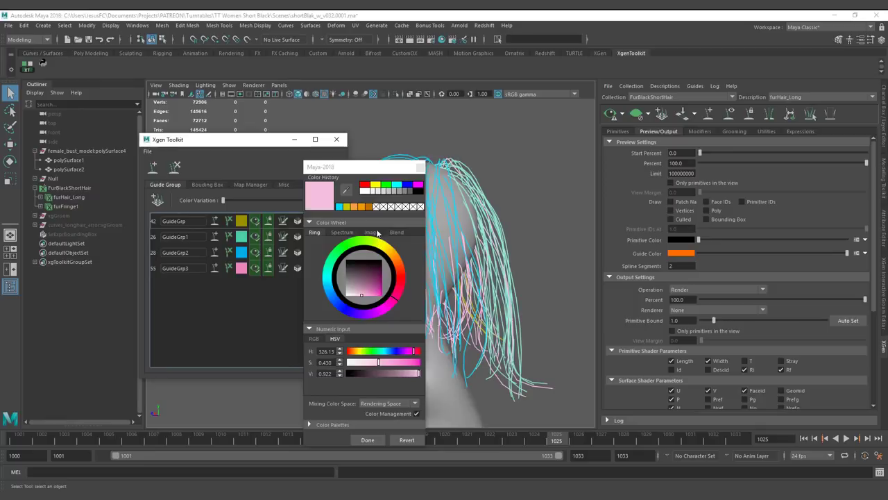
pyautogui.moveTo(412, 363); pyautogui.dragTo(419, 365)
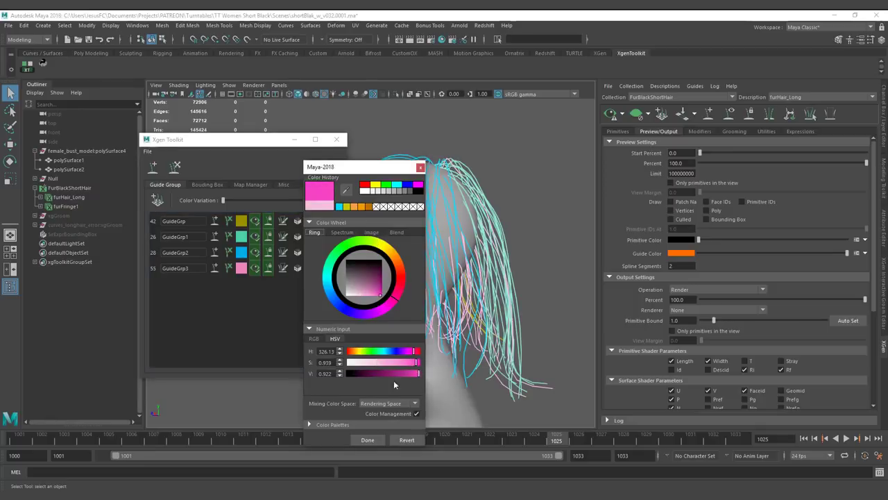
pyautogui.click(367, 440)
# - Change the color of GuideGrp1 to turquoise with hue 164.09, saturation 1.000 and value 0.808
pyautogui.keyDown('alt'); pyautogui.moveTo(522, 289); pyautogui.dragTo(399, 208); pyautogui.keyUp('alt')
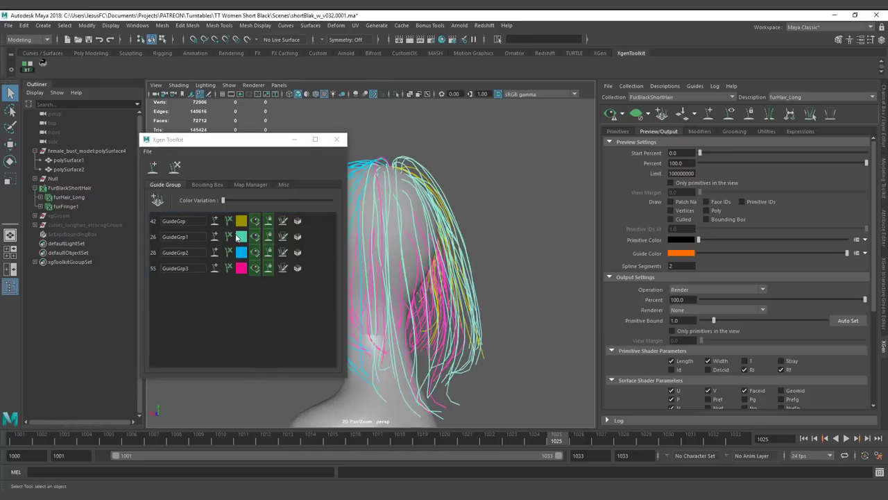
pyautogui.click(239, 237)
pyautogui.moveTo(409, 376); pyautogui.dragTo(422, 387)
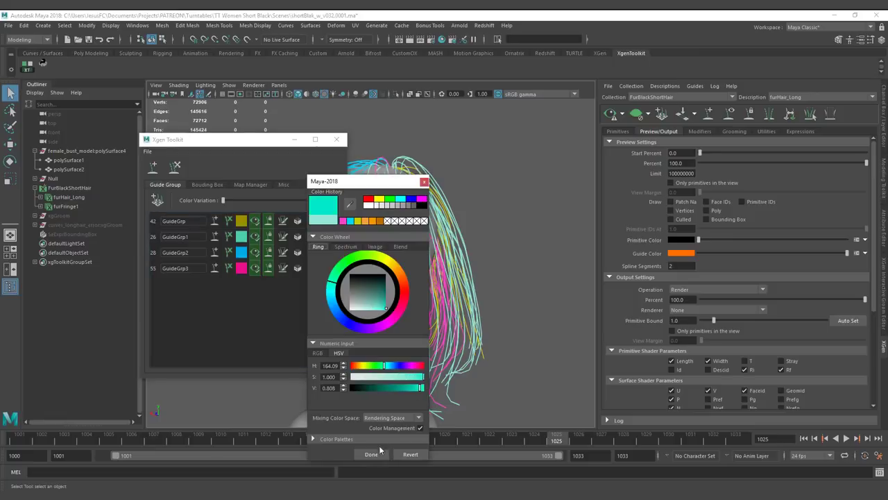
pyautogui.click(377, 453)
# - Select guides across the whole head, lock GuideGrp3, GuideGrp2 and GuideGrp so only GuideGrp1 stays selectable, and clear the selection
pyautogui.keyDown('alt'); pyautogui.moveTo(371, 231); pyautogui.dragTo(449, 233); pyautogui.keyUp('alt')
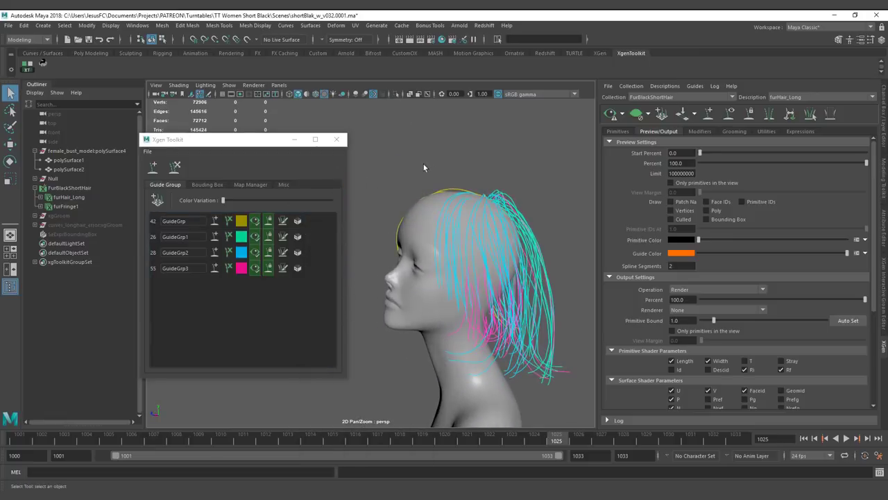
pyautogui.moveTo(424, 166); pyautogui.dragTo(488, 289)
pyautogui.click(270, 262)
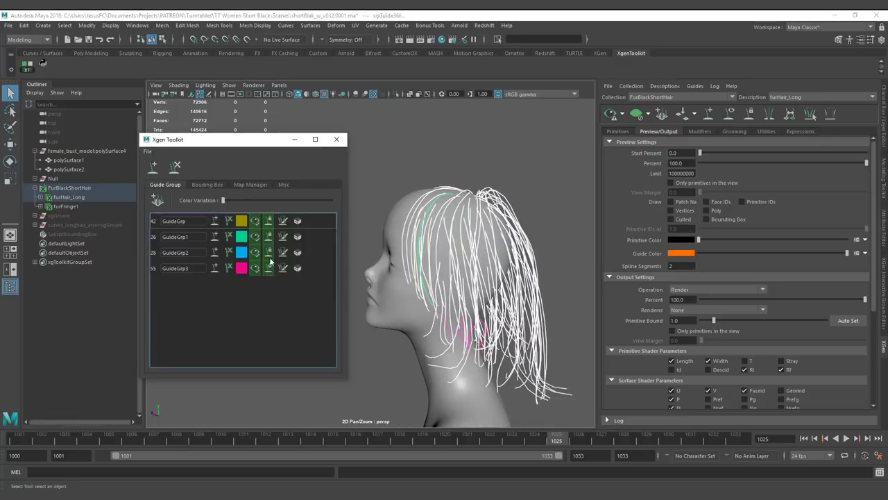
pyautogui.click(269, 252)
pyautogui.click(269, 223)
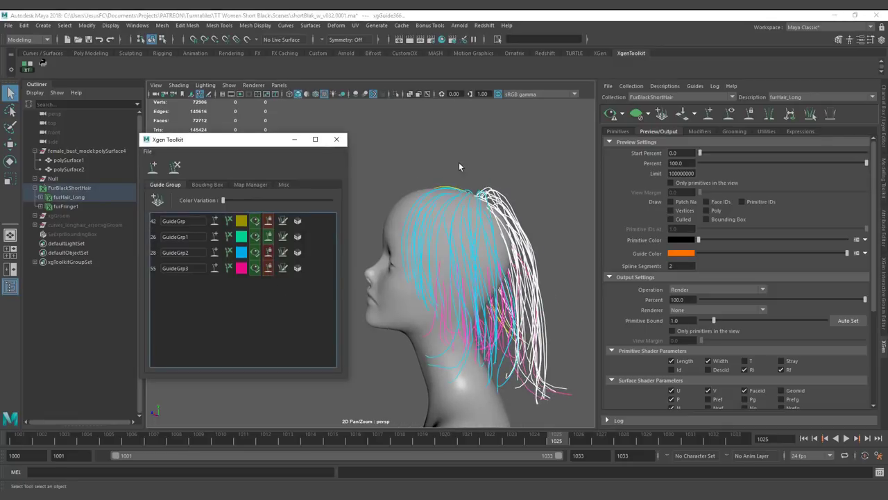
pyautogui.keyDown('alt'); pyautogui.moveTo(426, 190); pyautogui.dragTo(537, 233); pyautogui.keyUp('alt')
pyautogui.keyDown('alt'); pyautogui.moveTo(538, 178); pyautogui.dragTo(453, 206); pyautogui.keyUp('alt')
pyautogui.keyDown('alt'); pyautogui.moveTo(454, 206); pyautogui.dragTo(469, 147, button='right'); pyautogui.keyUp('alt')
pyautogui.keyDown('alt'); pyautogui.moveTo(491, 171); pyautogui.dragTo(484, 144); pyautogui.keyUp('alt')
pyautogui.click(533, 126)
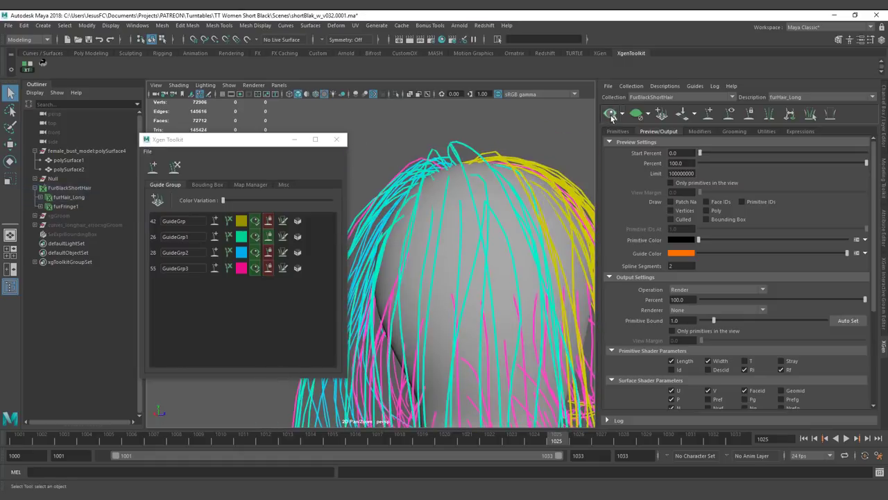
# - Generate the furHair_Long preview, clear it and show the guides again
pyautogui.click(612, 116)
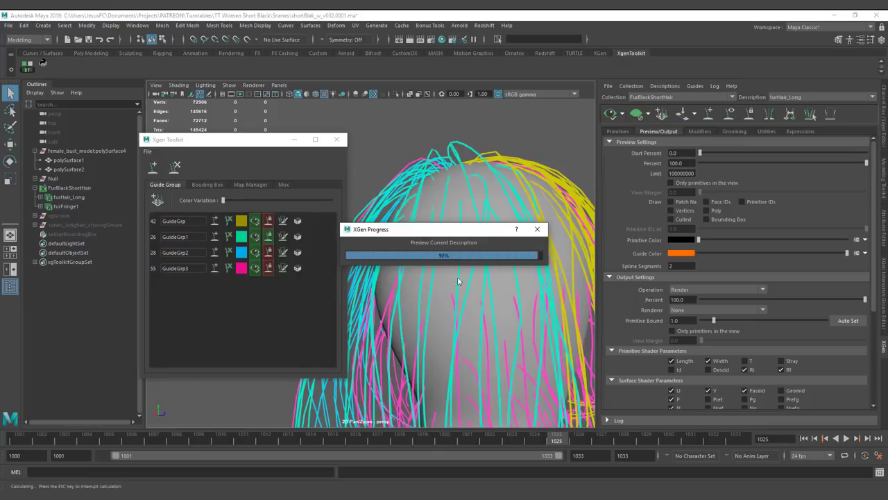
pyautogui.keyDown('alt'); pyautogui.moveTo(563, 164); pyautogui.dragTo(476, 166, button='right'); pyautogui.keyUp('alt')
pyautogui.keyDown('alt'); pyautogui.moveTo(531, 207); pyautogui.dragTo(507, 158, button='middle'); pyautogui.keyUp('alt')
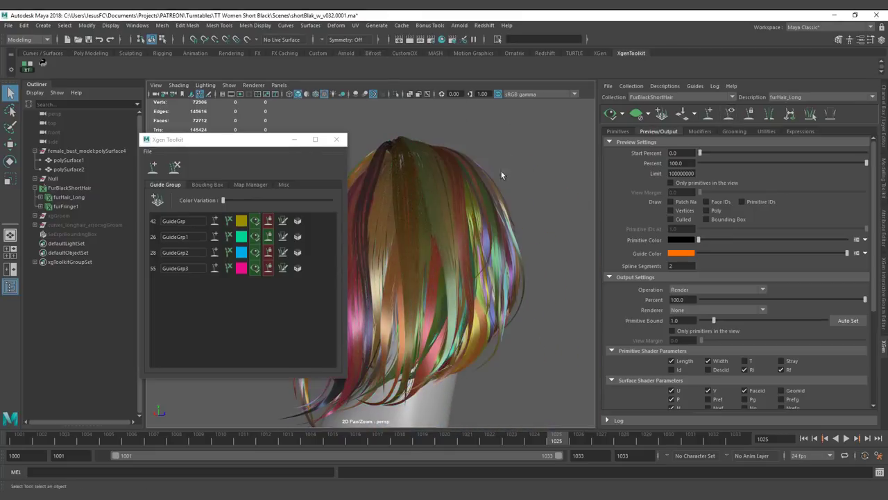
pyautogui.click(637, 114)
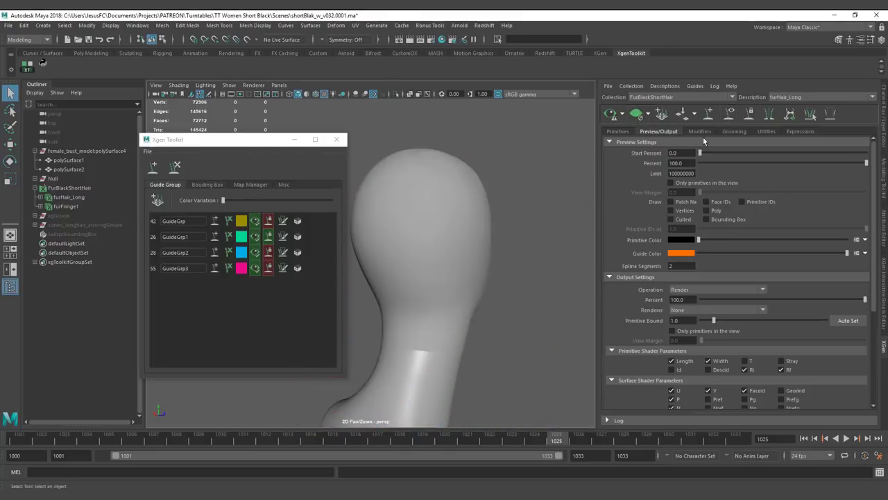
pyautogui.click(731, 116)
# - Test selecting guides across the back of the head, toggle GuideGrp1's visibility off and on, and clear the selection
pyautogui.moveTo(427, 122); pyautogui.dragTo(547, 242)
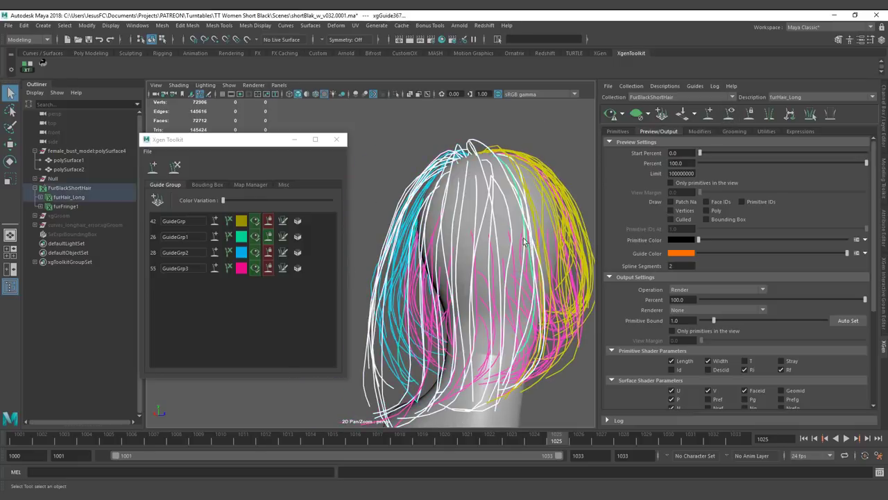
pyautogui.keyDown('alt'); pyautogui.moveTo(522, 209); pyautogui.dragTo(506, 238); pyautogui.keyUp('alt')
pyautogui.keyDown('alt'); pyautogui.moveTo(506, 238); pyautogui.dragTo(515, 208, button='right'); pyautogui.keyUp('alt')
pyautogui.keyDown('alt'); pyautogui.moveTo(515, 204); pyautogui.dragTo(513, 160, button='middle'); pyautogui.keyUp('alt')
pyautogui.keyDown('alt'); pyautogui.moveTo(513, 161); pyautogui.dragTo(433, 163); pyautogui.keyUp('alt')
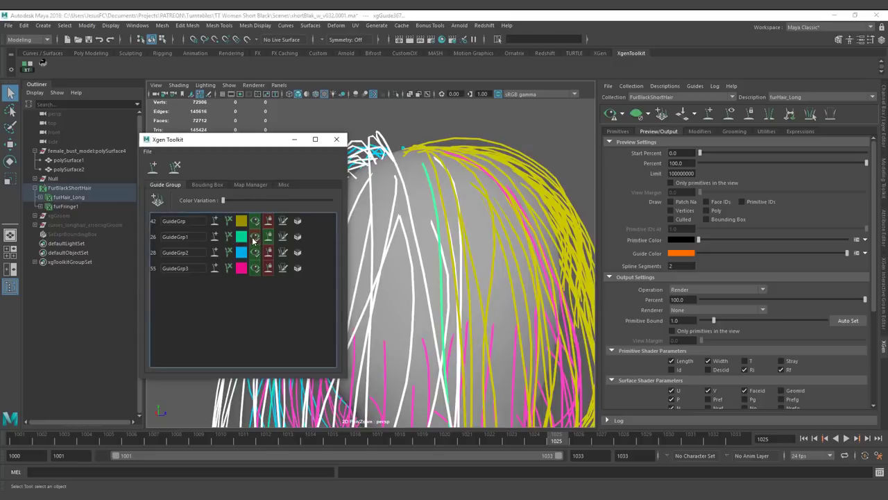
pyautogui.click(254, 239)
pyautogui.click(254, 240)
pyautogui.click(423, 181)
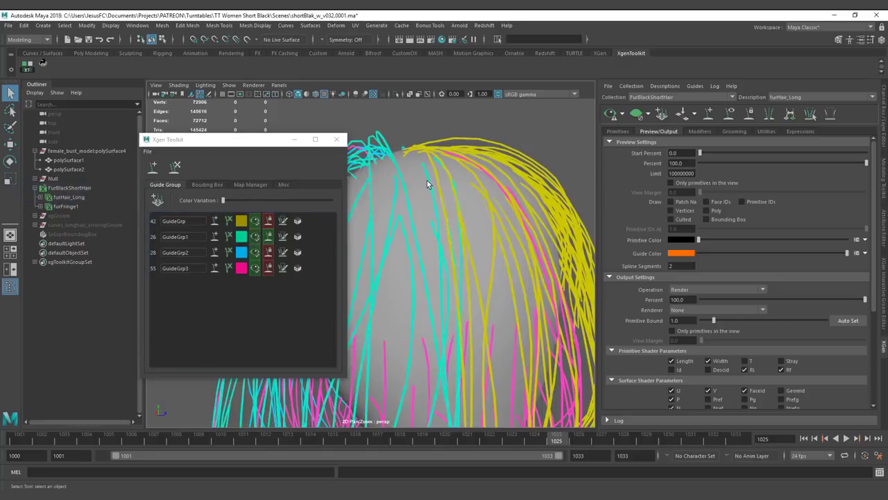
# - Move the root of a single GuideGrp1 guide near the back of the crown slightly along the scalp
pyautogui.click(428, 185)
pyautogui.press('w')
pyautogui.moveTo(421, 164); pyautogui.dragTo(415, 166)
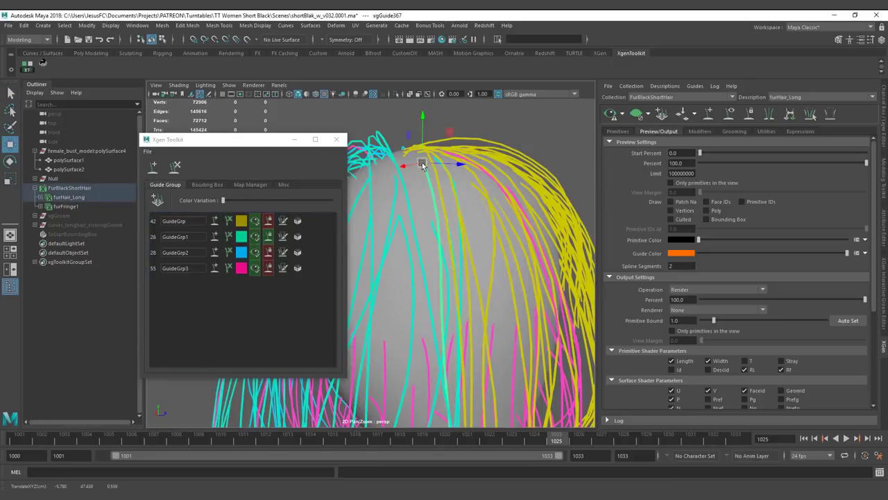
pyautogui.press('t')
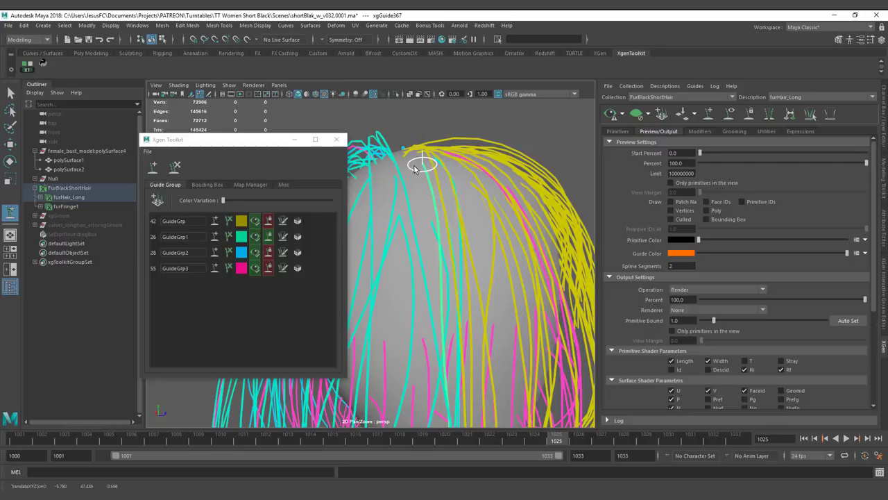
pyautogui.moveTo(418, 168)
pyautogui.mouseDown()
pyautogui.moveTo(410, 171)
pyautogui.moveTo(413, 185)
pyautogui.moveTo(424, 182)
pyautogui.mouseUp()
pyautogui.press('q')
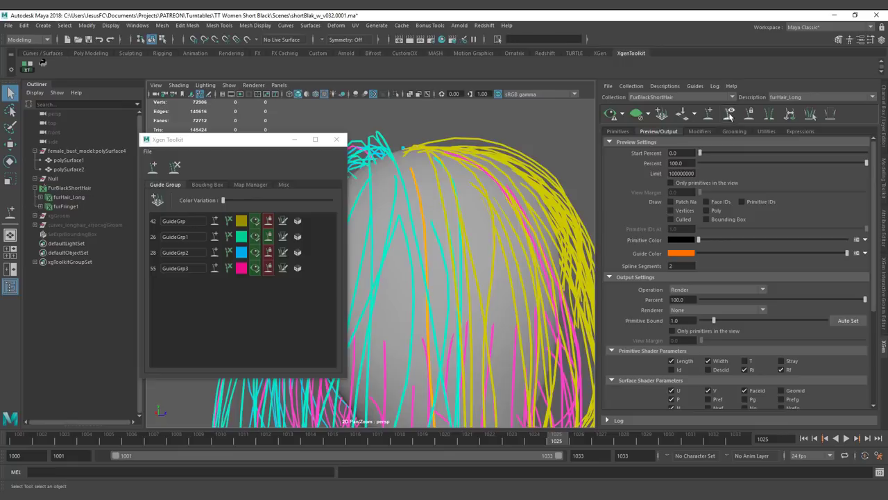
# - Add the moved guide back to GuideGrp1 and toggle the group's visibility off and on
pyautogui.click(434, 195)
pyautogui.keyDown('alt'); pyautogui.moveTo(436, 196); pyautogui.dragTo(419, 199); pyautogui.keyUp('alt')
pyautogui.click(216, 237)
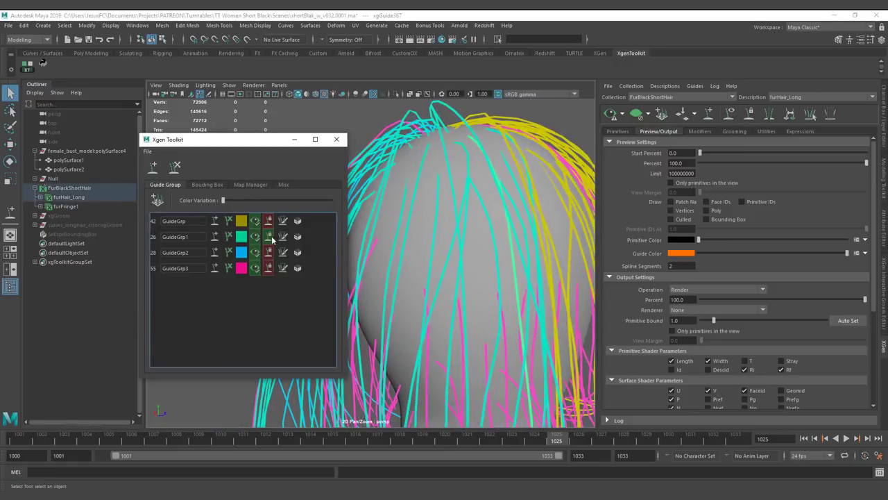
pyautogui.click(254, 240)
pyautogui.click(254, 239)
# - Test selecting guides at the back of the head, and select all guides belonging to GuideGrp1
pyautogui.click(534, 94)
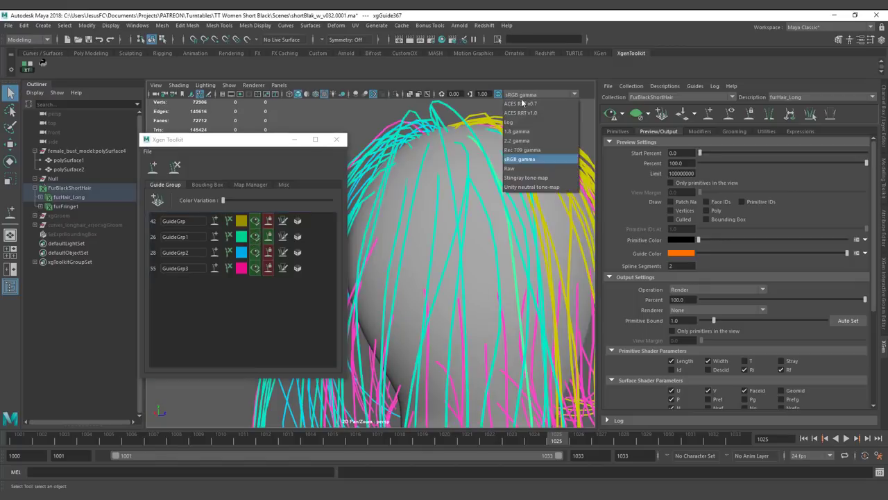
pyautogui.click(354, 121)
pyautogui.keyDown('alt'); pyautogui.moveTo(499, 157); pyautogui.dragTo(435, 181, button='right'); pyautogui.keyUp('alt')
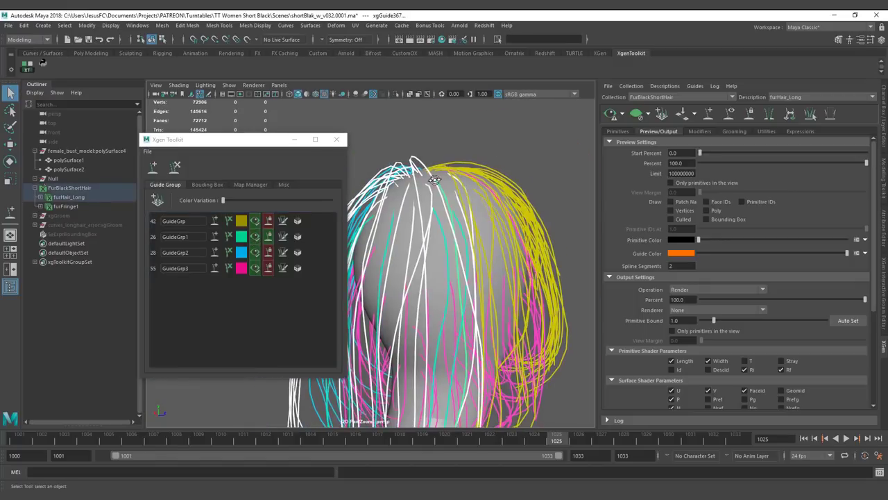
pyautogui.keyDown('alt'); pyautogui.moveTo(436, 180); pyautogui.dragTo(423, 187); pyautogui.keyUp('alt')
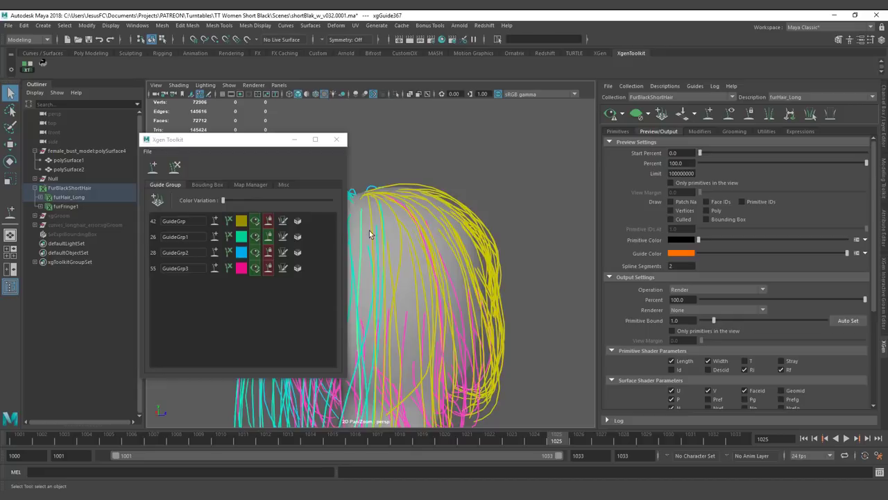
pyautogui.keyDown('alt'); pyautogui.moveTo(370, 230); pyautogui.dragTo(412, 229); pyautogui.keyUp('alt')
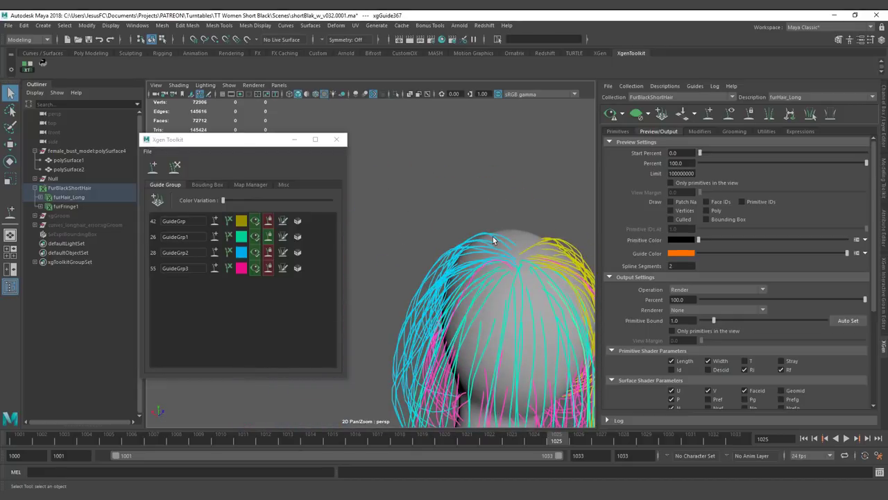
pyautogui.keyDown('alt'); pyautogui.moveTo(494, 240); pyautogui.dragTo(449, 194); pyautogui.keyUp('alt')
pyautogui.click(283, 236)
pyautogui.click(281, 237)
pyautogui.click(42, 62)
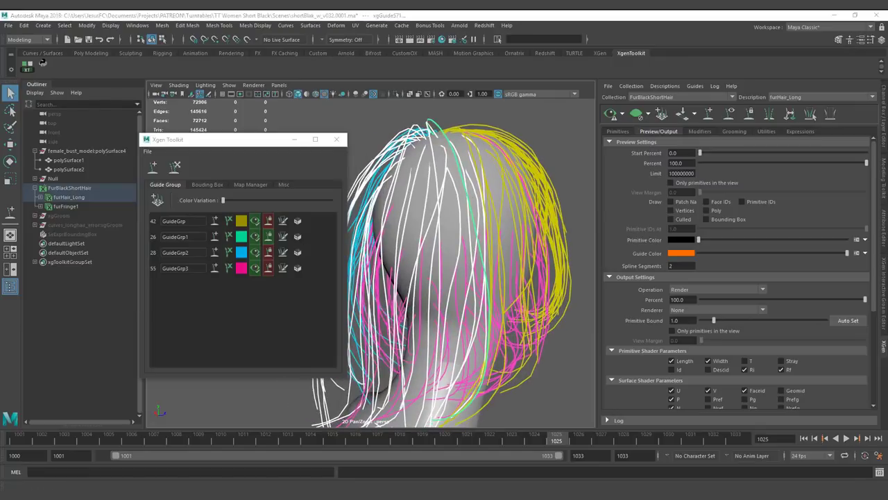
pyautogui.keyDown('alt'); pyautogui.moveTo(351, 197); pyautogui.dragTo(349, 219); pyautogui.keyUp('alt')
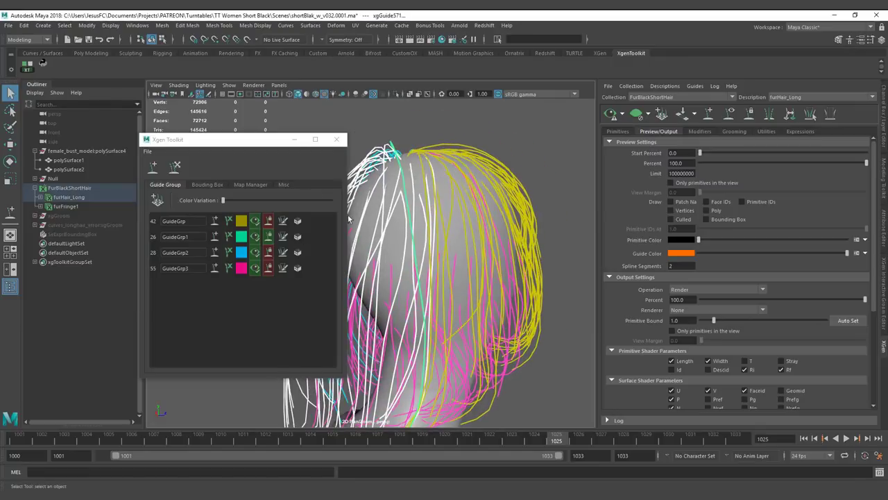
# - Unlock GuideGrp and delete that group while keeping its guides
pyautogui.click(283, 222)
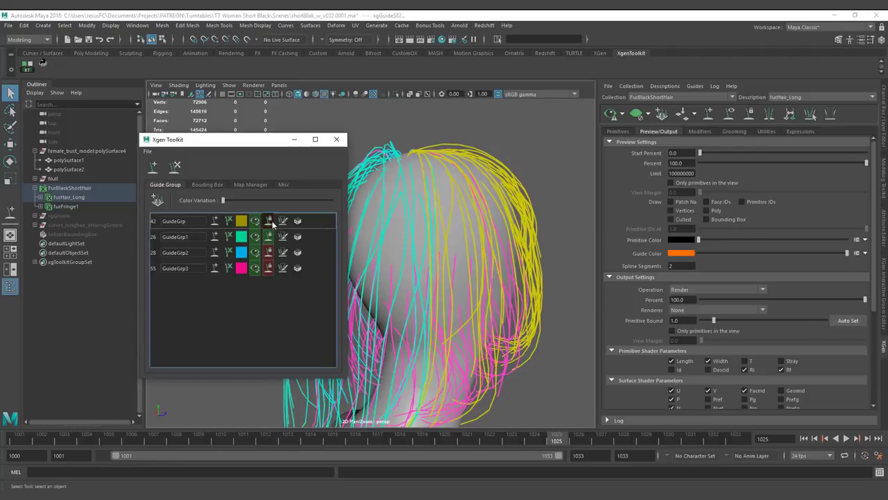
pyautogui.click(270, 221)
pyautogui.keyDown('alt'); pyautogui.moveTo(373, 227); pyautogui.dragTo(223, 200); pyautogui.keyUp('alt')
pyautogui.keyDown('alt'); pyautogui.moveTo(410, 159); pyautogui.dragTo(343, 207); pyautogui.keyUp('alt')
pyautogui.click(297, 223)
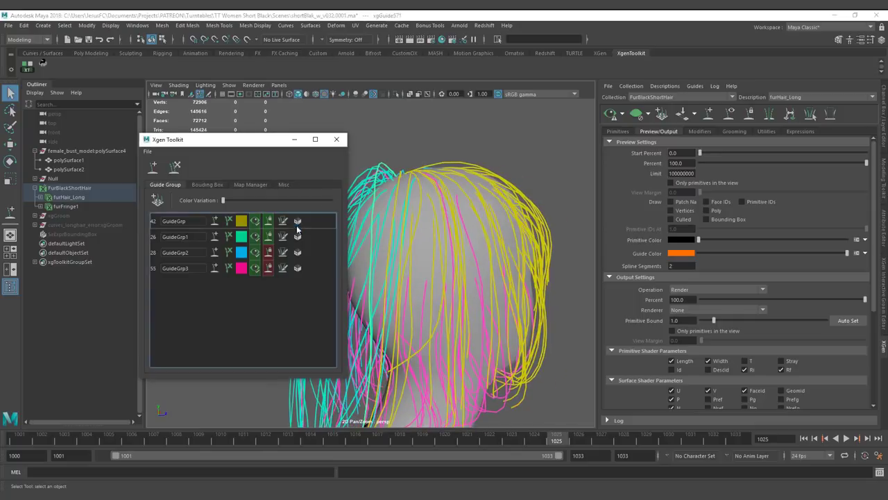
pyautogui.keyDown('alt'); pyautogui.moveTo(389, 209); pyautogui.dragTo(425, 156); pyautogui.keyUp('alt')
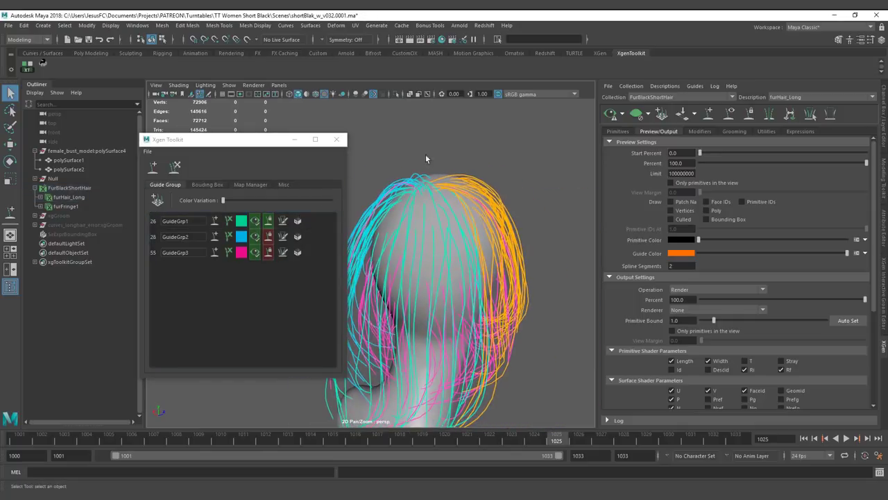
# - Select part of the ungrouped orange guides on the side of the head and add them to GuideGrp3
pyautogui.click(479, 197)
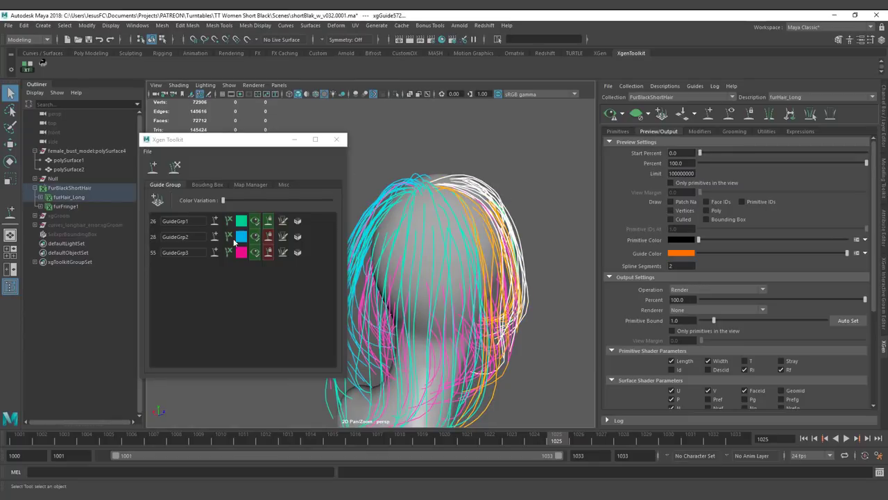
pyautogui.click(214, 252)
pyautogui.keyDown('alt'); pyautogui.moveTo(450, 170); pyautogui.dragTo(331, 200); pyautogui.keyUp('alt')
pyautogui.click(255, 254)
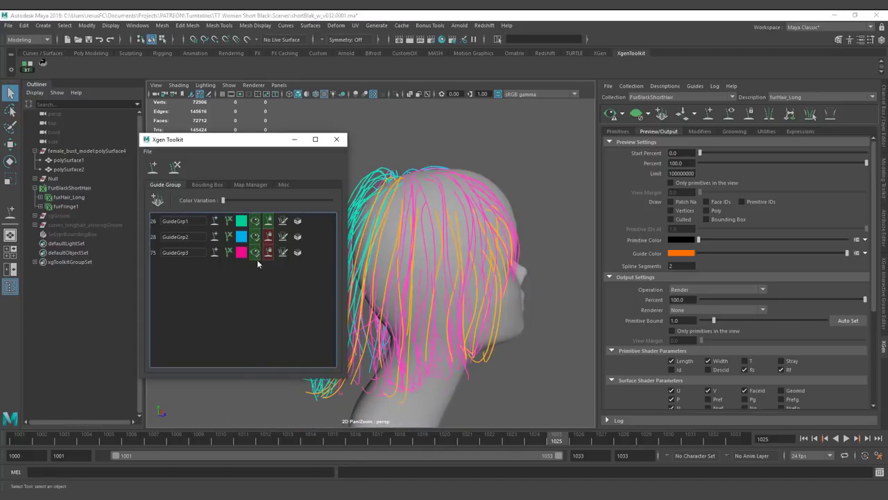
pyautogui.keyDown('alt'); pyautogui.moveTo(378, 252); pyautogui.dragTo(426, 250); pyautogui.keyUp('alt')
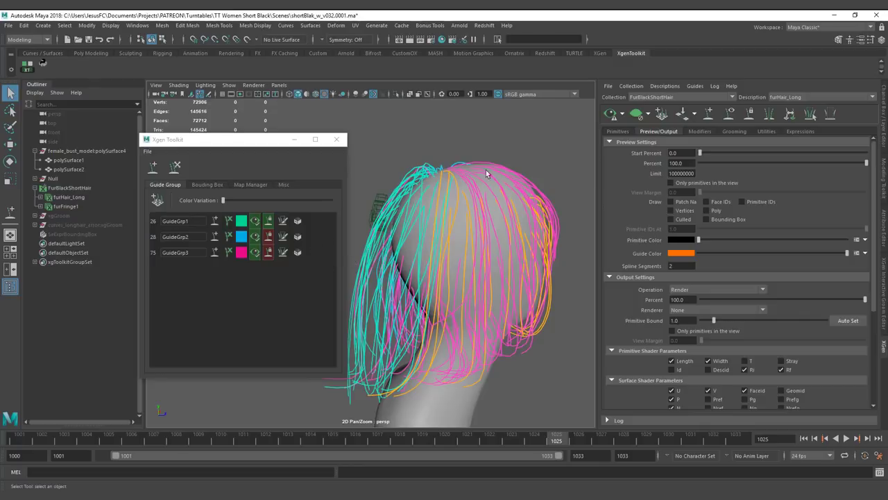
# - Lock GuideGrp1, unlock GuideGrp3, and hide both GuideGrp2 and GuideGrp1
pyautogui.moveTo(517, 212); pyautogui.dragTo(555, 214)
pyautogui.keyDown('alt'); pyautogui.moveTo(493, 182); pyautogui.dragTo(517, 186); pyautogui.keyUp('alt')
pyautogui.keyDown('alt'); pyautogui.moveTo(424, 167); pyautogui.dragTo(320, 171, button='middle'); pyautogui.keyUp('alt')
pyautogui.click(270, 221)
pyautogui.click(268, 253)
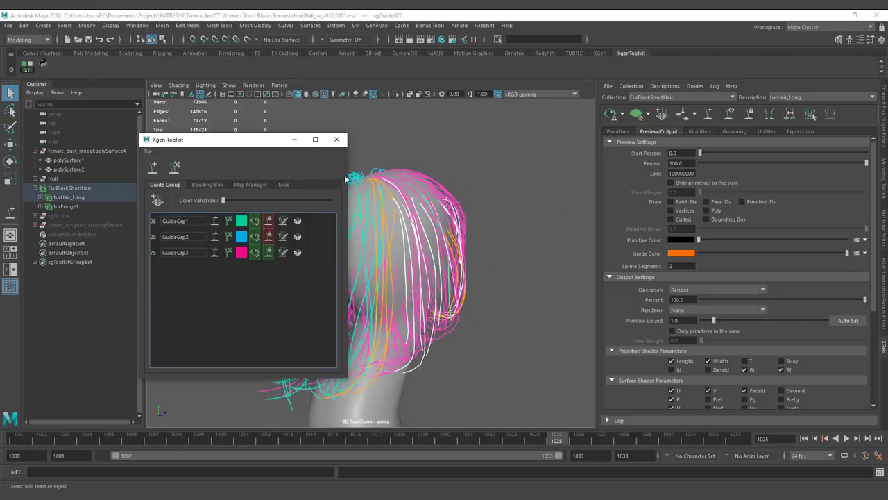
pyautogui.click(254, 238)
pyautogui.click(255, 222)
# - Select the long upper guides on the side of the head and create a new guide group from them
pyautogui.keyDown('alt'); pyautogui.moveTo(445, 168); pyautogui.dragTo(508, 230); pyautogui.keyUp('alt')
pyautogui.moveTo(497, 225); pyautogui.dragTo(415, 226)
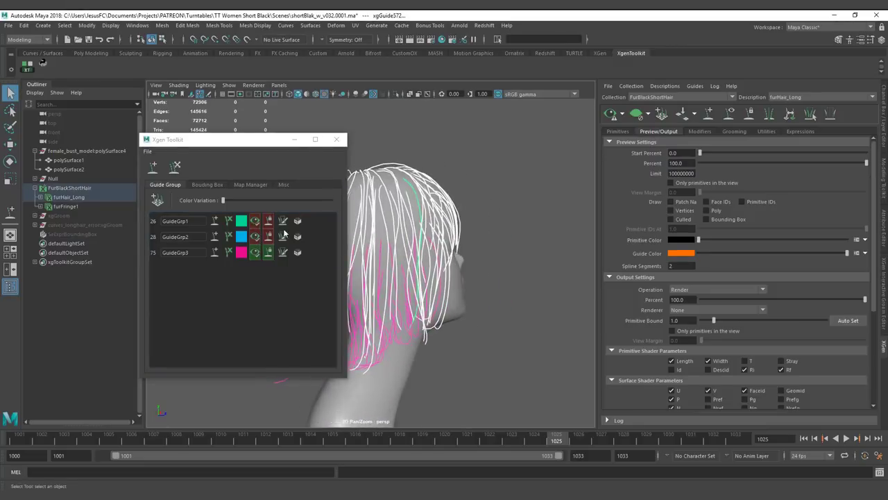
pyautogui.click(158, 200)
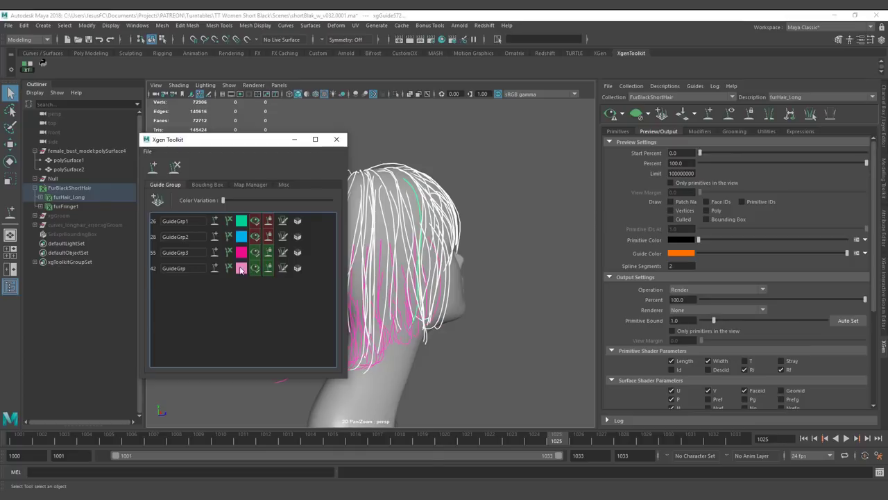
# - Recolor GuideGrp to a fully saturated purple with a hue of 279.68
pyautogui.click(241, 268)
pyautogui.click(351, 278)
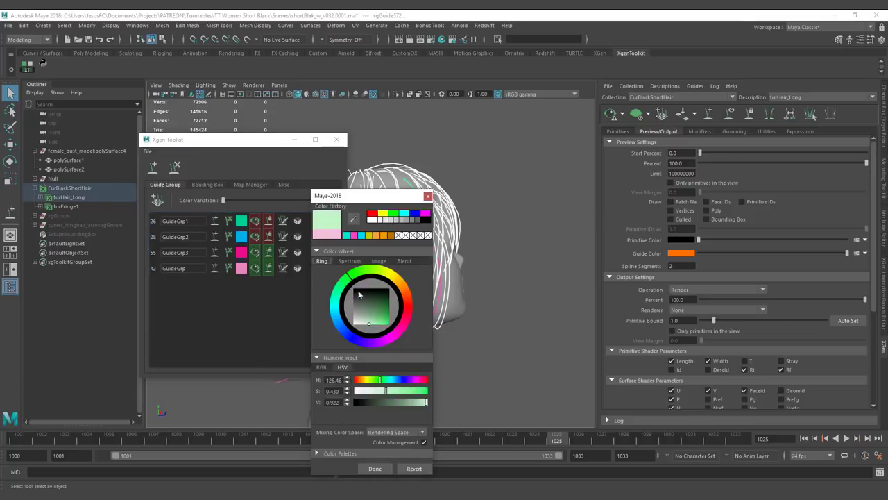
pyautogui.moveTo(339, 315)
pyautogui.mouseDown()
pyautogui.moveTo(354, 340)
pyautogui.moveTo(380, 347)
pyautogui.mouseUp()
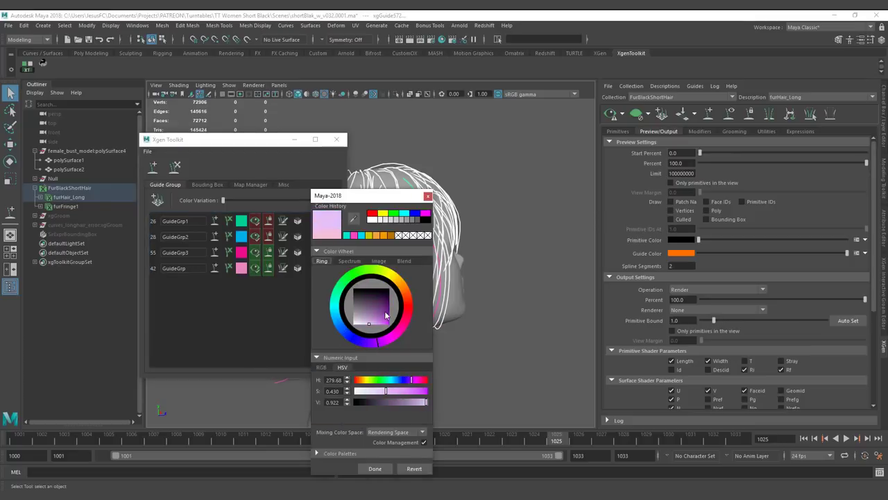
pyautogui.moveTo(386, 316); pyautogui.dragTo(398, 334)
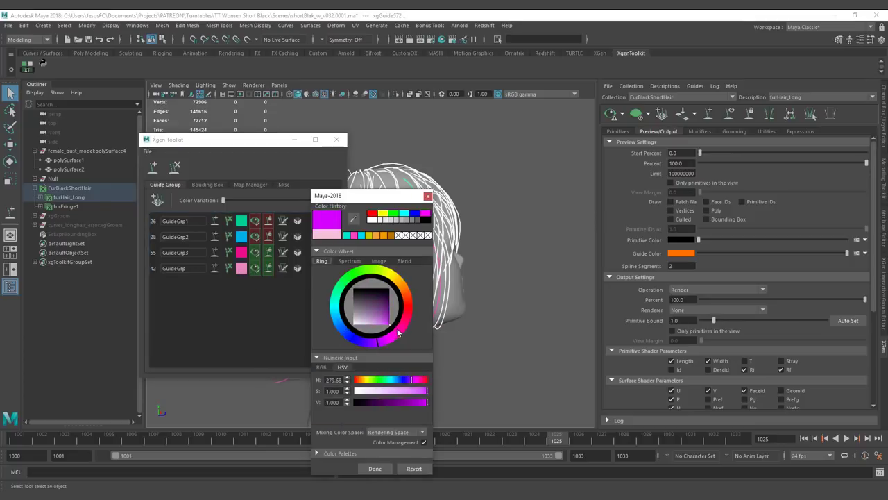
pyautogui.click(375, 468)
pyautogui.keyDown('alt'); pyautogui.moveTo(470, 278); pyautogui.dragTo(389, 243); pyautogui.keyUp('alt')
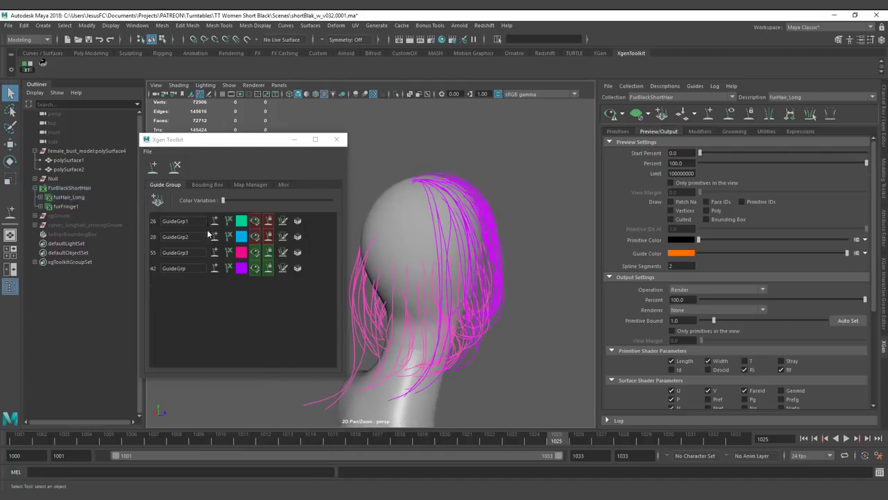
# - Make GuideGrp2 and GuideGrp1 visible again
pyautogui.click(254, 240)
pyautogui.click(256, 224)
pyautogui.keyDown('alt'); pyautogui.moveTo(440, 147); pyautogui.dragTo(478, 157, button='middle'); pyautogui.keyUp('alt')
pyautogui.moveTo(448, 189)
pyautogui.keyDown('alt'); pyautogui.mouseDown()
pyautogui.moveTo(488, 197)
pyautogui.moveTo(517, 186)
pyautogui.moveTo(422, 183)
pyautogui.moveTo(446, 156)
pyautogui.moveTo(409, 170)
pyautogui.moveTo(454, 185)
pyautogui.moveTo(430, 174)
pyautogui.moveTo(448, 164)
pyautogui.moveTo(448, 186)
pyautogui.mouseUp(); pyautogui.keyUp('alt')
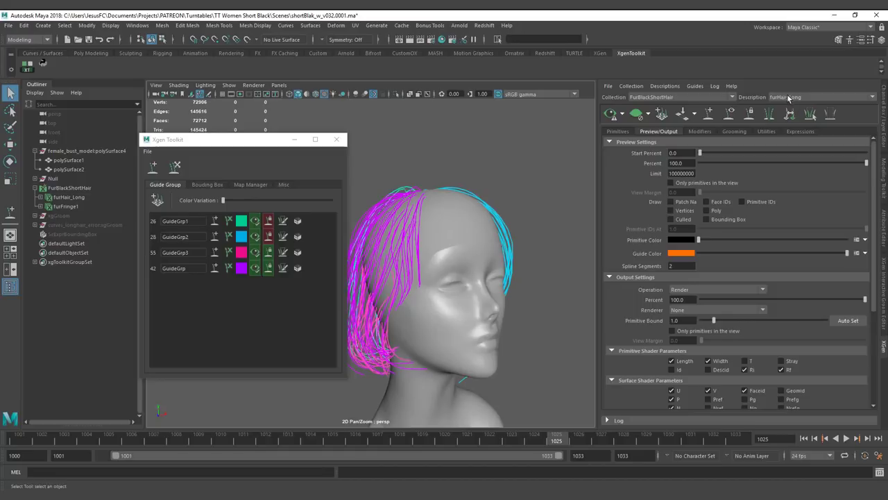
# - Switch to the furFringe1 description, lock GuideGrp3 and GuideGrp, and create a new guide group from all the fringe guides
pyautogui.click(790, 98)
pyautogui.click(782, 105)
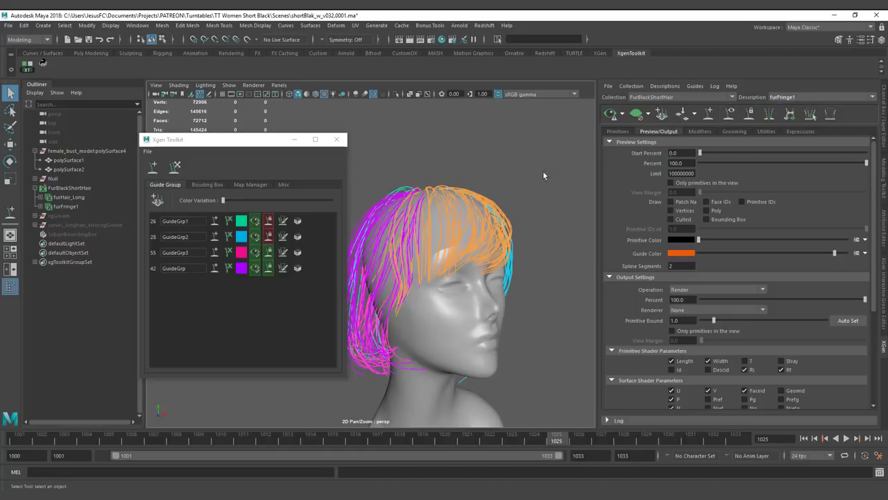
pyautogui.keyDown('alt'); pyautogui.moveTo(459, 195); pyautogui.dragTo(538, 183); pyautogui.keyUp('alt')
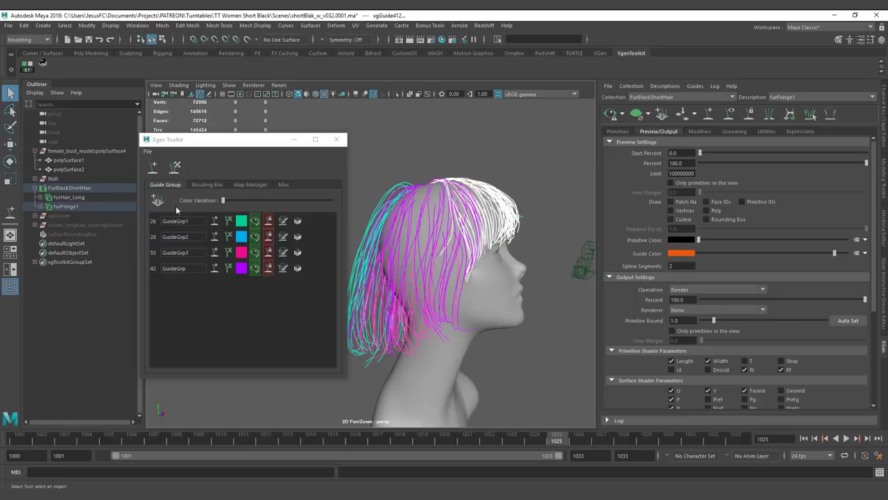
pyautogui.click(156, 200)
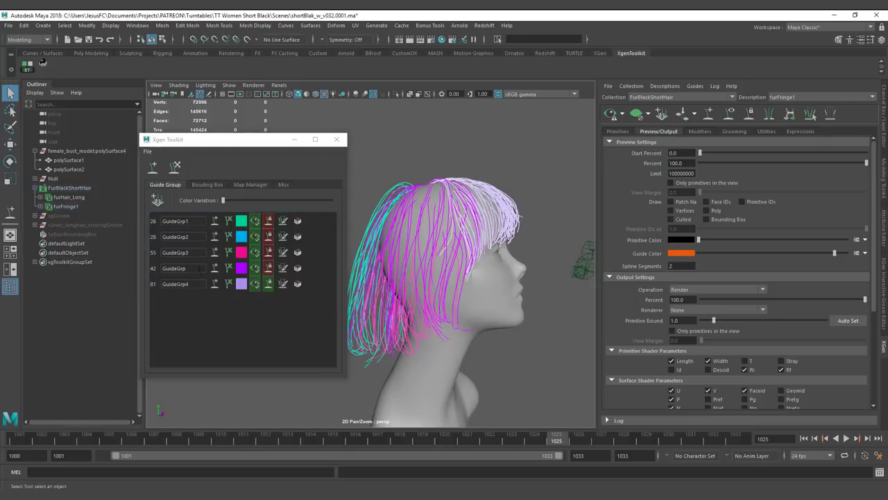
pyautogui.doubleClick(181, 253)
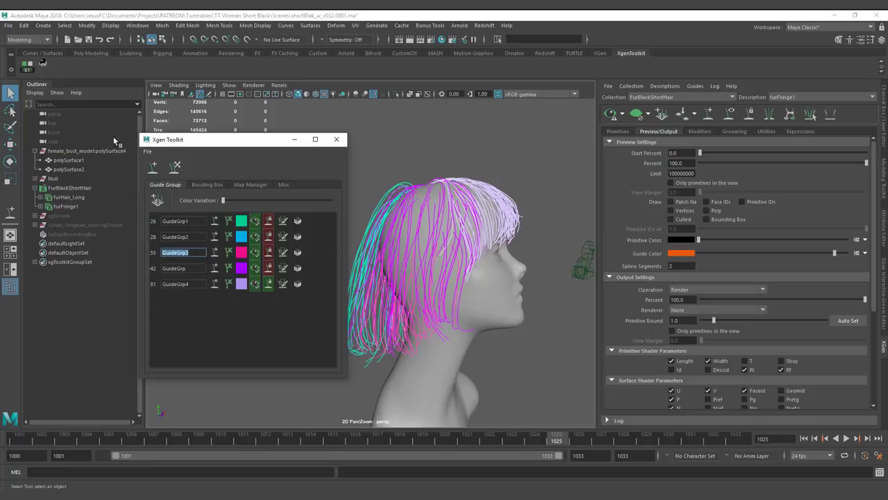
# - Recolor GuideGrp4, the fringe guide group, to a saturated yellow
pyautogui.keyDown('alt'); pyautogui.moveTo(411, 170); pyautogui.dragTo(275, 275); pyautogui.keyUp('alt')
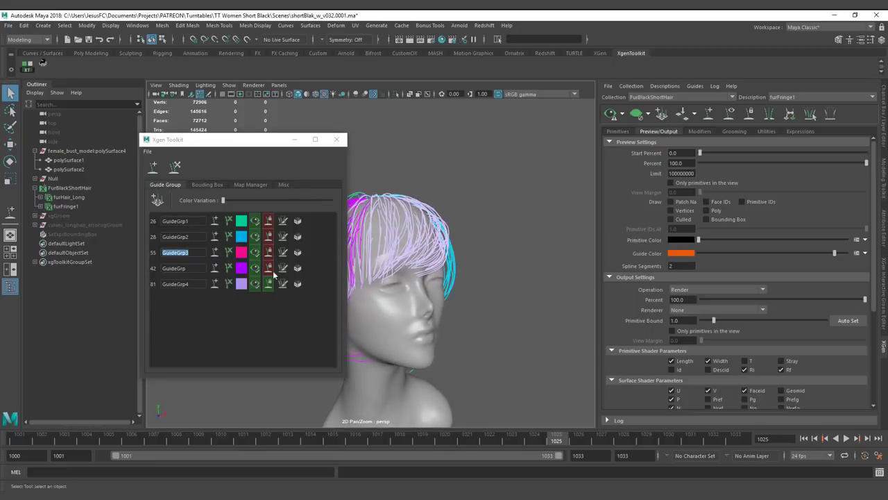
pyautogui.click(241, 283)
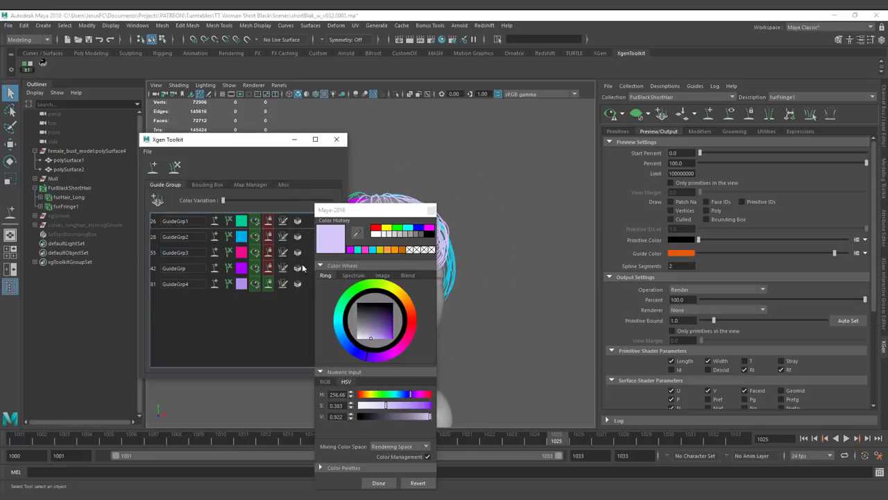
pyautogui.click(394, 291)
pyautogui.click(418, 406)
pyautogui.click(383, 482)
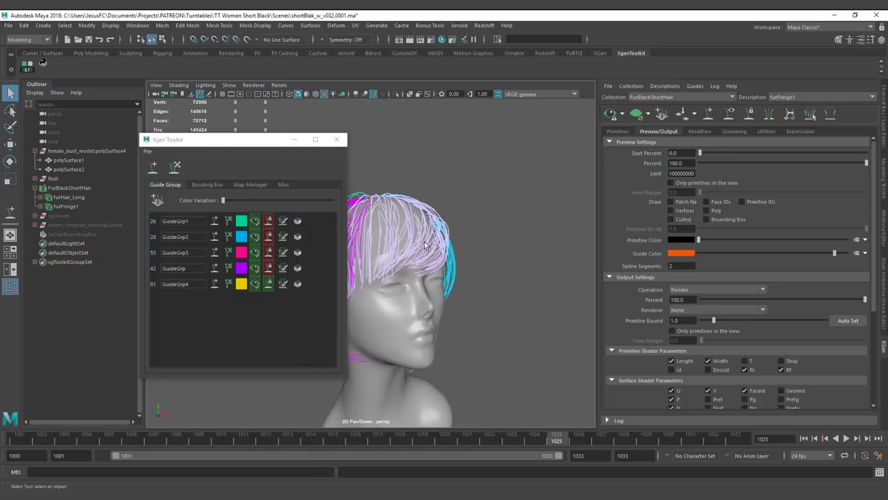
pyautogui.keyDown('alt'); pyautogui.moveTo(425, 244); pyautogui.dragTo(440, 227); pyautogui.keyUp('alt')
pyautogui.keyDown('alt'); pyautogui.moveTo(431, 190); pyautogui.dragTo(399, 210); pyautogui.keyUp('alt')
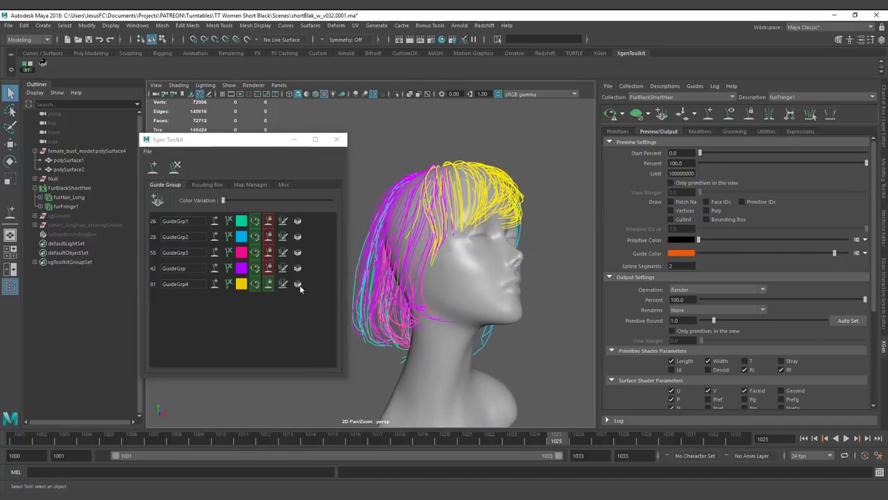
pyautogui.keyDown('alt'); pyautogui.moveTo(442, 194); pyautogui.dragTo(456, 187); pyautogui.keyUp('alt')
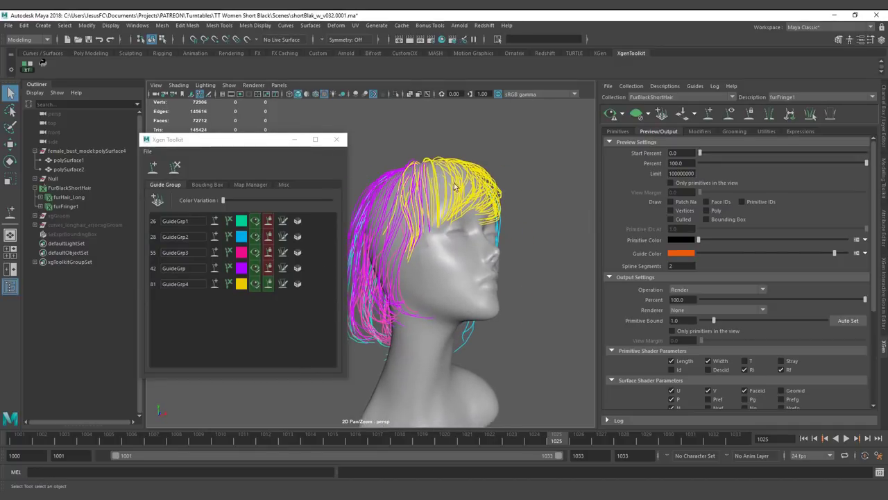
# - Make furHair_Long the active description again and bring up the Xgen Toolkit's bounding box tools
pyautogui.click(794, 97)
pyautogui.click(792, 111)
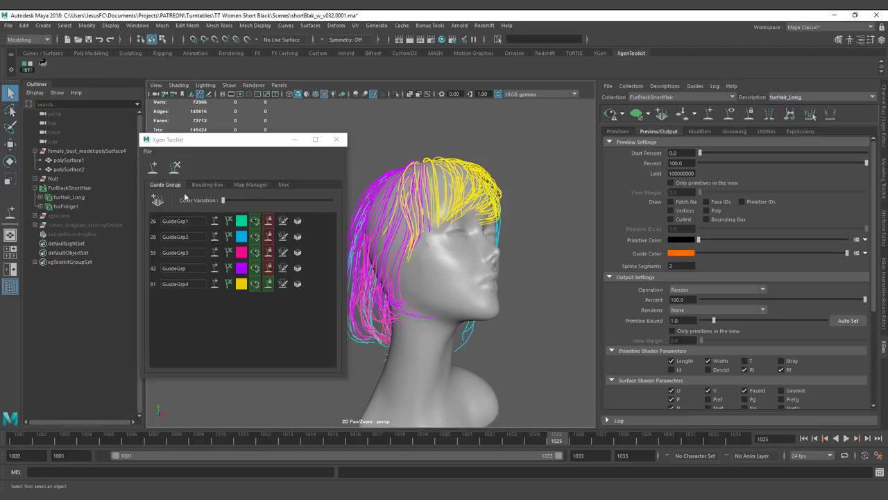
pyautogui.click(206, 185)
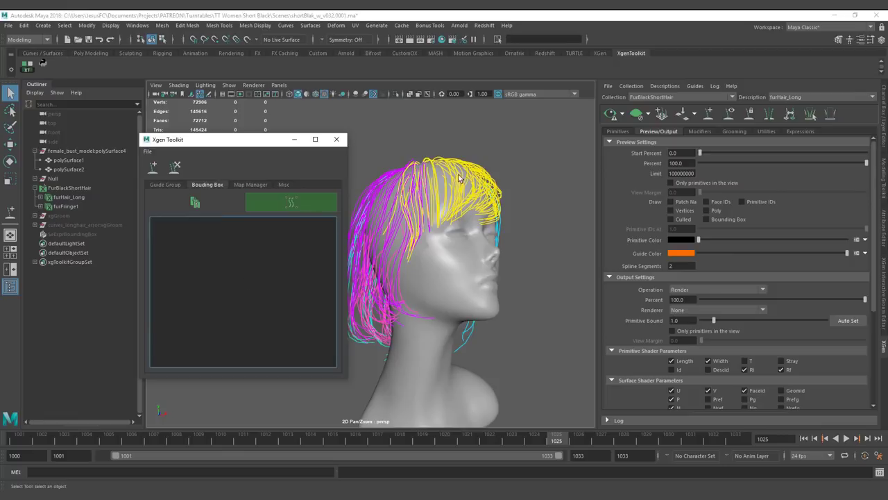
pyautogui.keyDown('alt'); pyautogui.moveTo(443, 179); pyautogui.dragTo(524, 159); pyautogui.keyUp('alt')
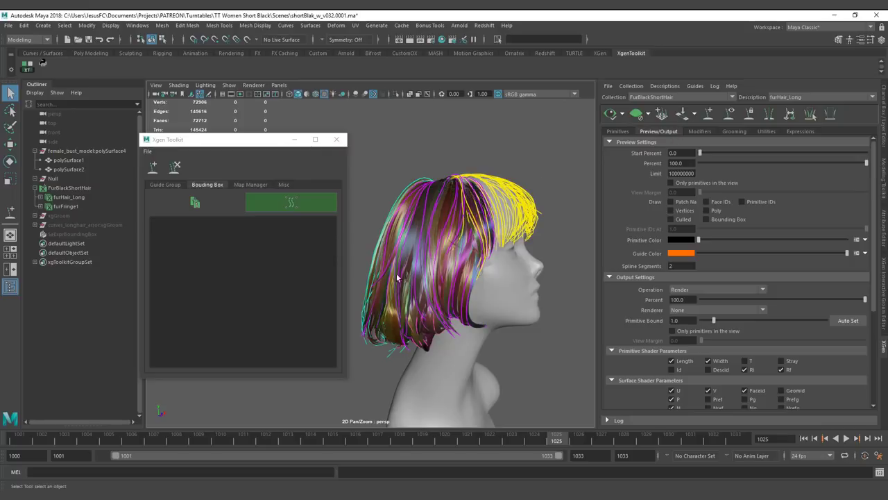
# - Delete the existing SeExprBoundingBox object from the scene
pyautogui.click(78, 234)
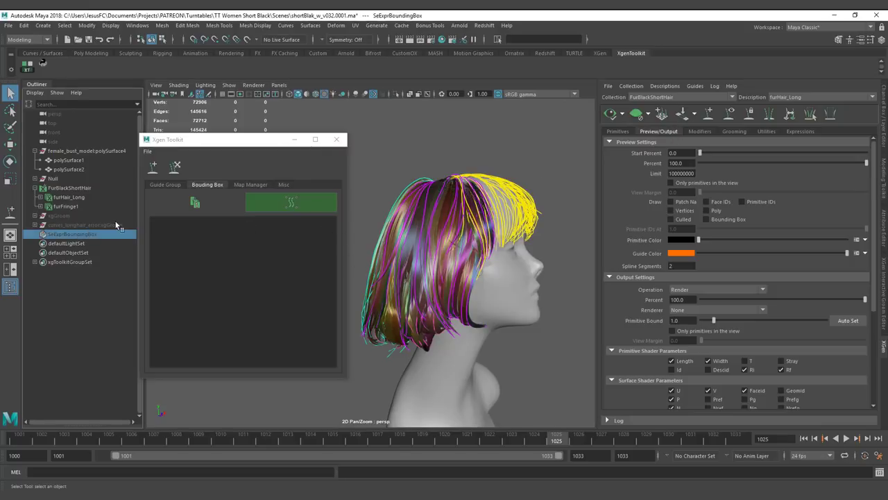
pyautogui.press('Delete')
pyautogui.keyDown('alt'); pyautogui.moveTo(440, 164); pyautogui.dragTo(416, 226); pyautogui.keyUp('alt')
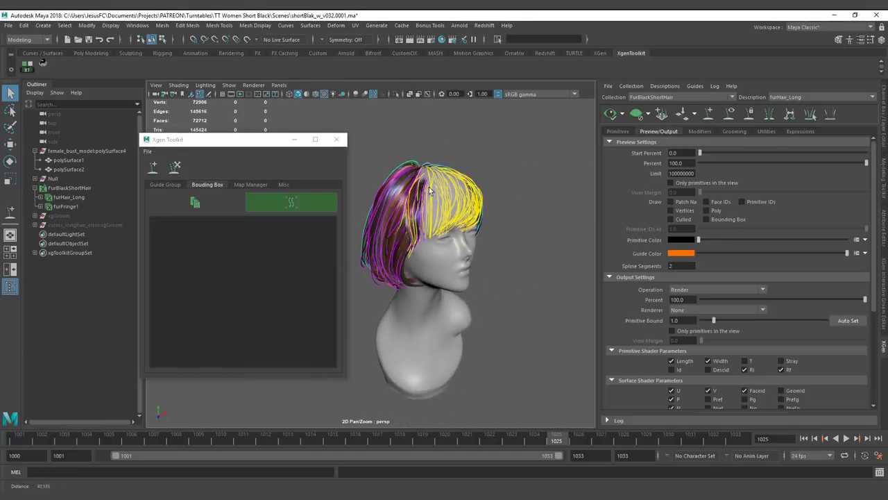
# - Restart the Xgen Toolkit and create a new bounding box, keeping the toolkit window clear of the head
pyautogui.click(289, 204)
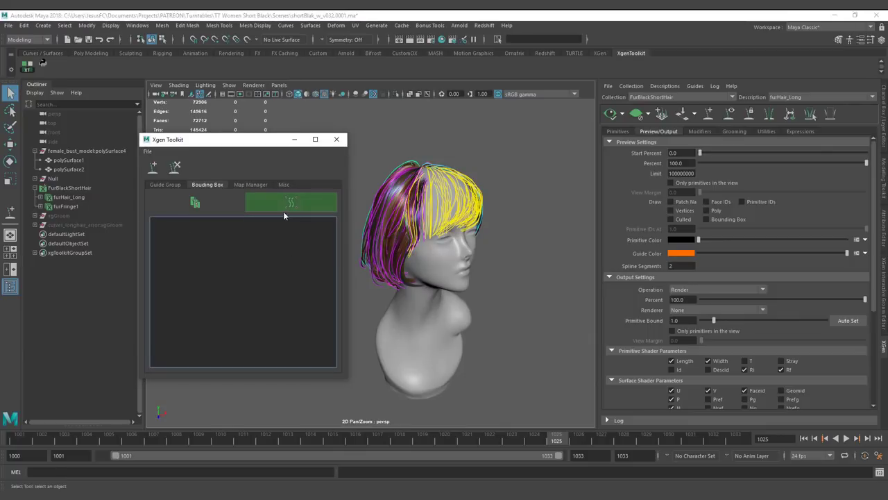
pyautogui.click(336, 139)
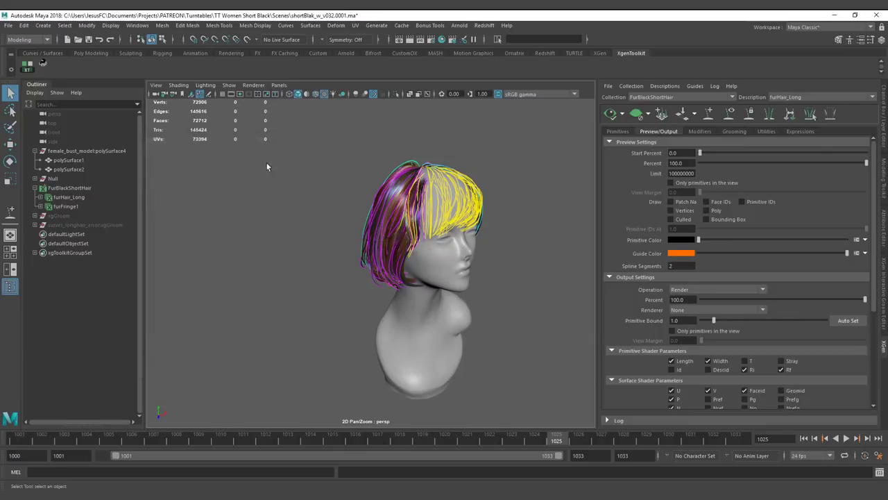
pyautogui.click(28, 64)
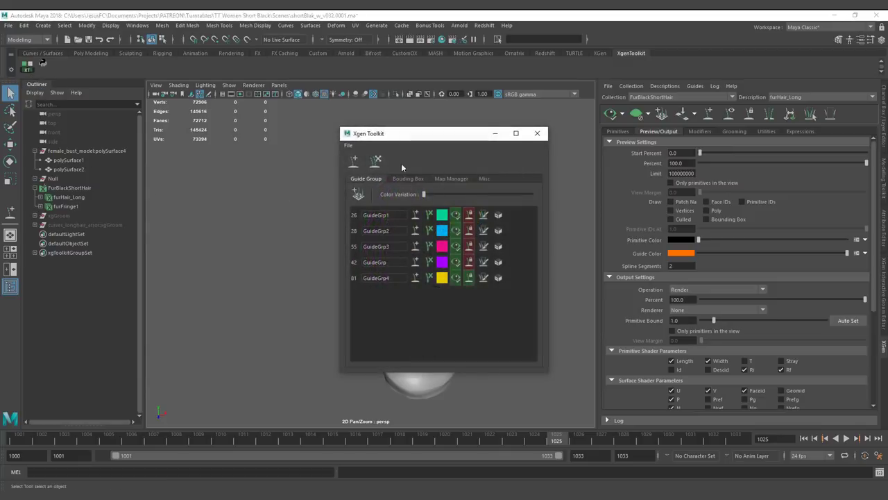
pyautogui.click(407, 179)
pyautogui.click(491, 196)
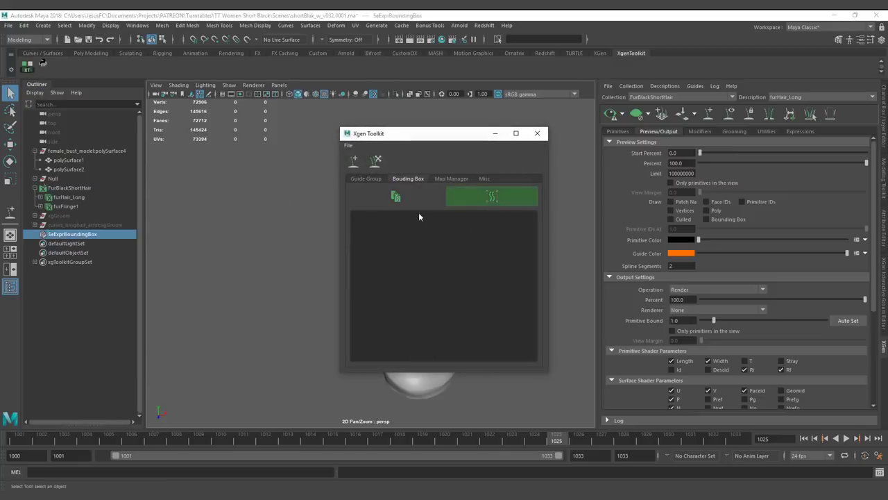
pyautogui.moveTo(417, 129); pyautogui.dragTo(222, 129)
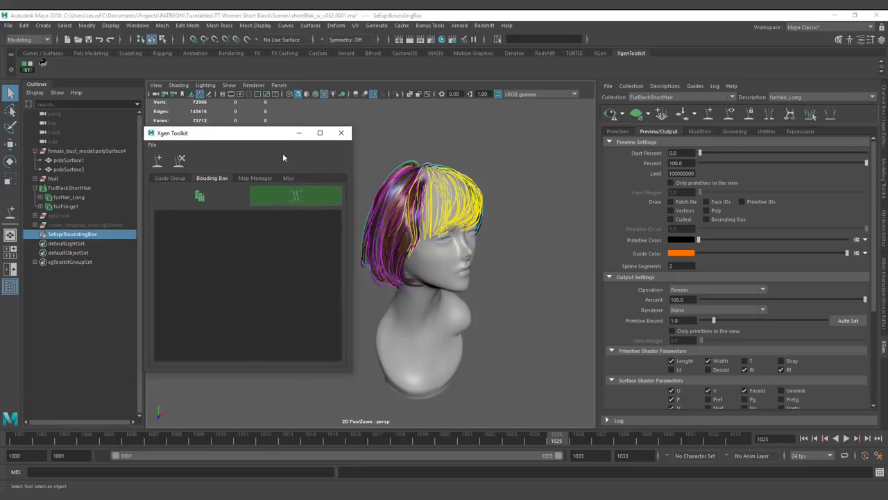
# - Display the scene in wireframe and move SeExprBoundingBox up from the base of the bust to the crown of the head
pyautogui.keyDown('alt'); pyautogui.moveTo(419, 197); pyautogui.dragTo(423, 223); pyautogui.keyUp('alt')
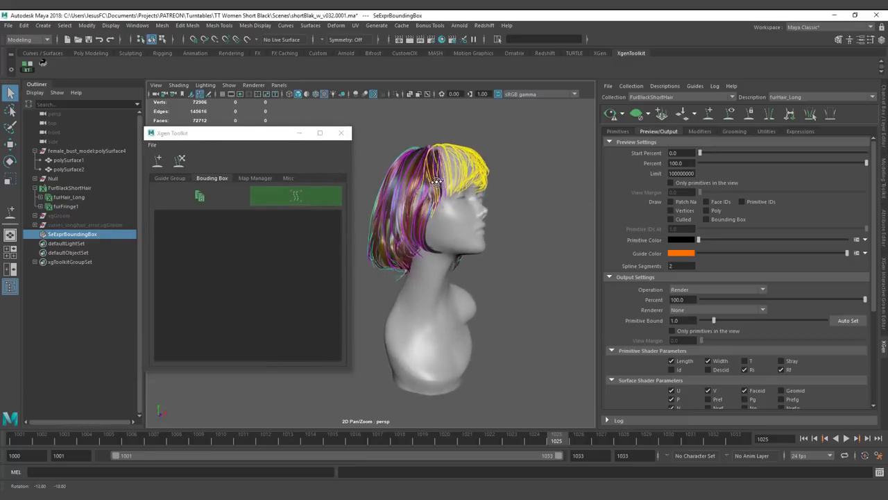
pyautogui.press('4')
pyautogui.keyDown('alt'); pyautogui.moveTo(434, 306); pyautogui.dragTo(413, 351); pyautogui.keyUp('alt')
pyautogui.press('w')
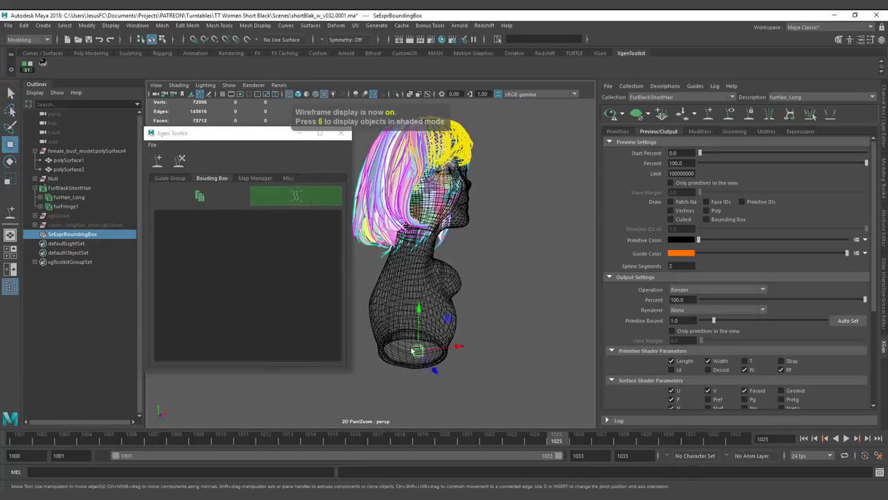
pyautogui.moveTo(419, 316); pyautogui.dragTo(435, 230)
pyautogui.keyDown('alt'); pyautogui.moveTo(411, 107); pyautogui.dragTo(431, 199, button='middle'); pyautogui.keyUp('alt')
# - Scale SeExprBoundingBox up uniformly so that it encloses the crown of the hair
pyautogui.press('e')
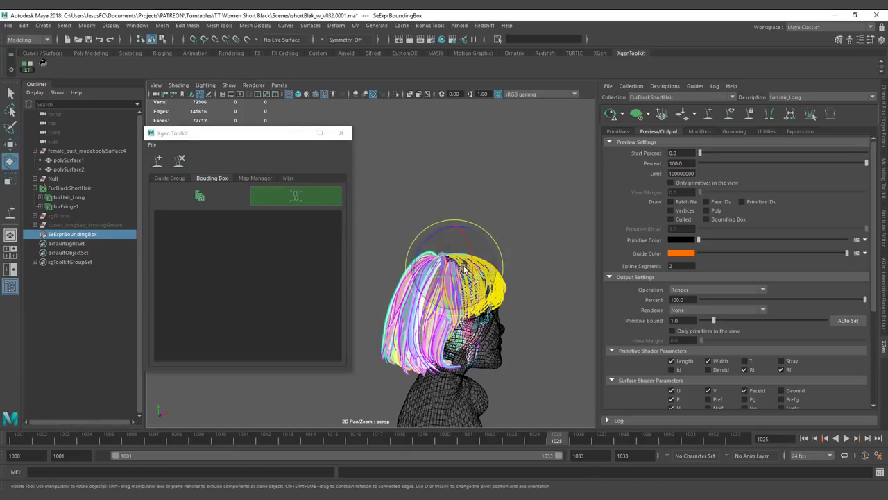
pyautogui.press('r')
pyautogui.moveTo(453, 267); pyautogui.dragTo(539, 267)
pyautogui.keyDown('alt'); pyautogui.moveTo(458, 288); pyautogui.dragTo(442, 334); pyautogui.keyUp('alt')
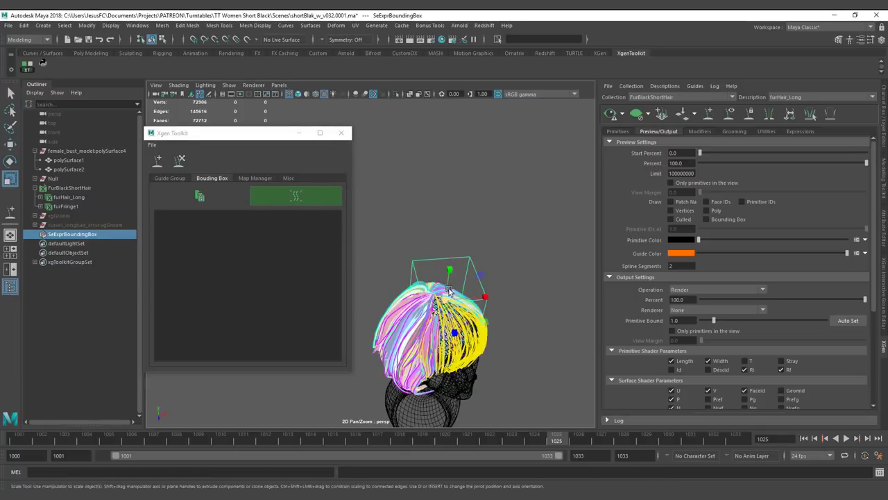
# - Adjust the XGen preview update option and reduce SeExprBoundingBox to a uniform scale of about 4.128
pyautogui.click(622, 114)
pyautogui.click(660, 130)
pyautogui.keyDown('alt'); pyautogui.moveTo(464, 301); pyautogui.dragTo(442, 290); pyautogui.keyUp('alt')
pyautogui.press('w')
pyautogui.press('r')
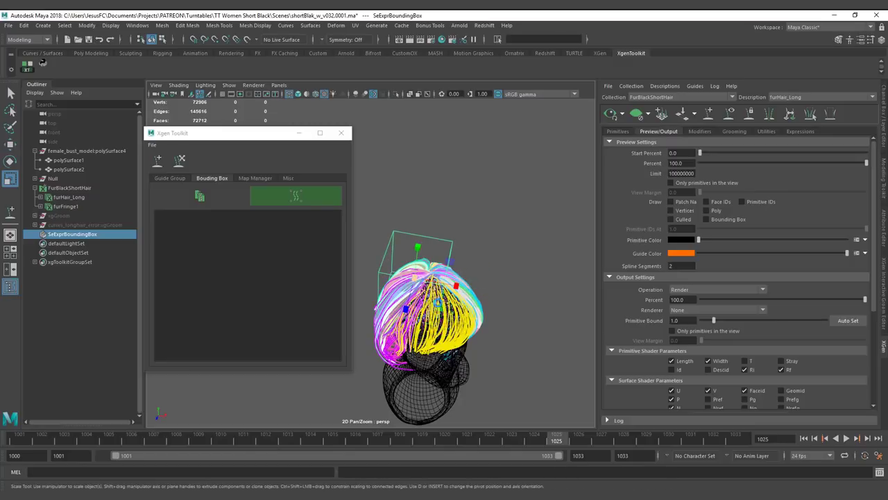
pyautogui.moveTo(414, 279); pyautogui.dragTo(396, 273)
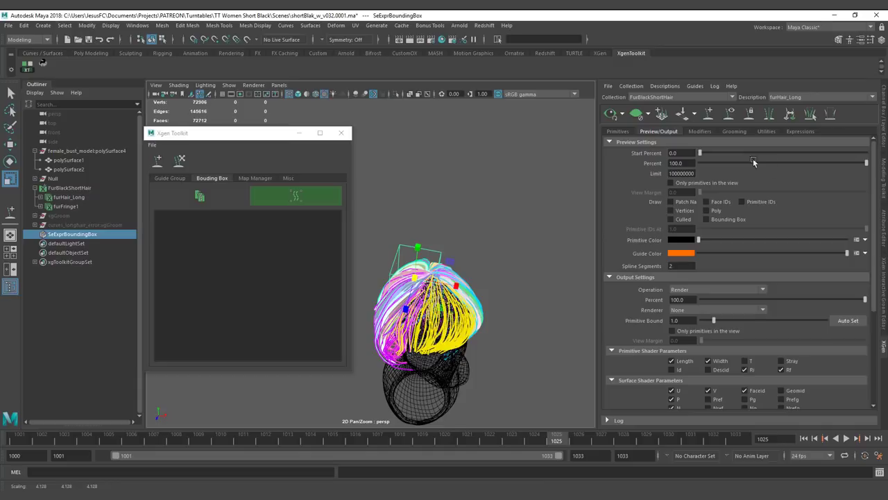
# - Show furHair_Long's primitive settings and examine the deselected bounding box over the hair from above
pyautogui.click(619, 132)
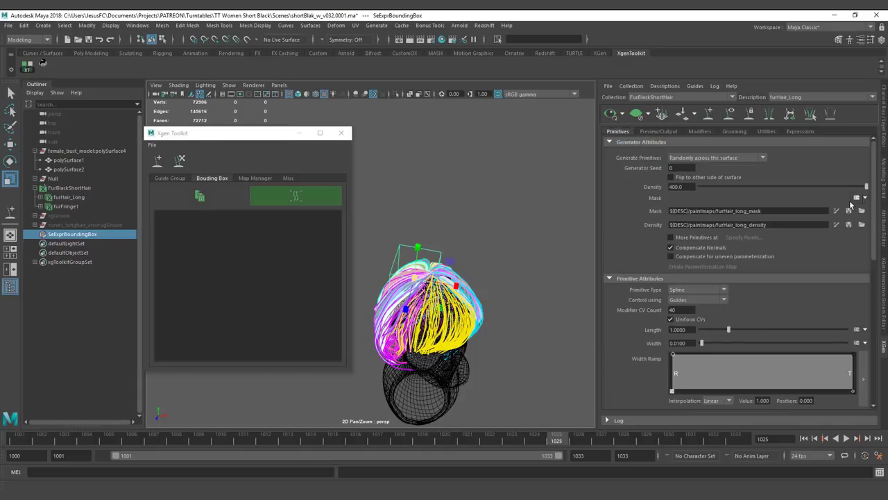
pyautogui.keyDown('alt'); pyautogui.moveTo(479, 207); pyautogui.dragTo(589, 177); pyautogui.keyUp('alt')
pyautogui.keyDown('alt'); pyautogui.moveTo(438, 182); pyautogui.dragTo(512, 216, button='right'); pyautogui.keyUp('alt')
pyautogui.keyDown('alt'); pyautogui.moveTo(512, 216); pyautogui.dragTo(442, 163, button='middle'); pyautogui.keyUp('alt')
pyautogui.keyDown('alt'); pyautogui.moveTo(446, 189); pyautogui.dragTo(513, 177); pyautogui.keyUp('alt')
pyautogui.click(594, 173)
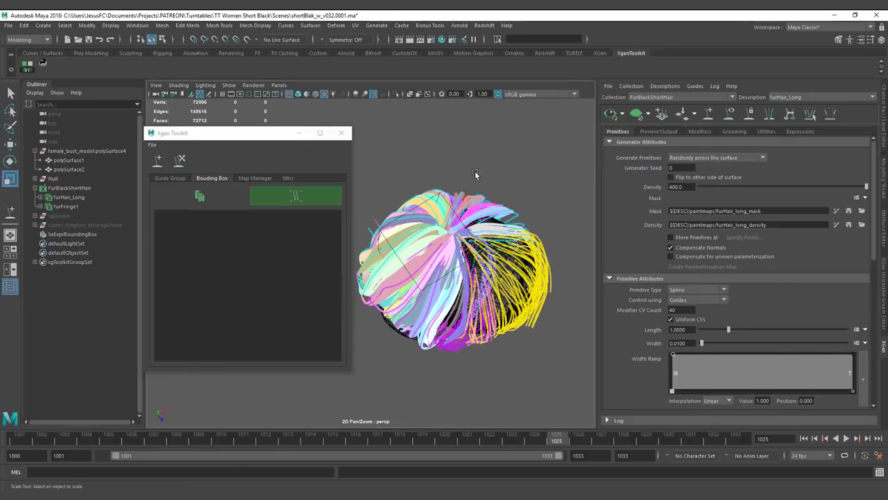
# - Return to shaded display and scale SeExprBoundingBox to about 1.895 along its X axis only
pyautogui.press('5')
pyautogui.keyDown('alt'); pyautogui.moveTo(495, 189); pyautogui.dragTo(420, 169); pyautogui.keyUp('alt')
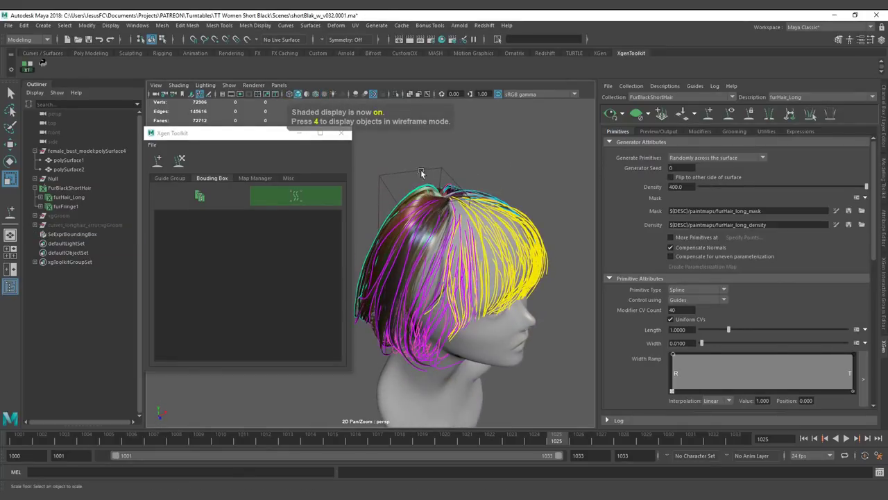
pyautogui.click(421, 171)
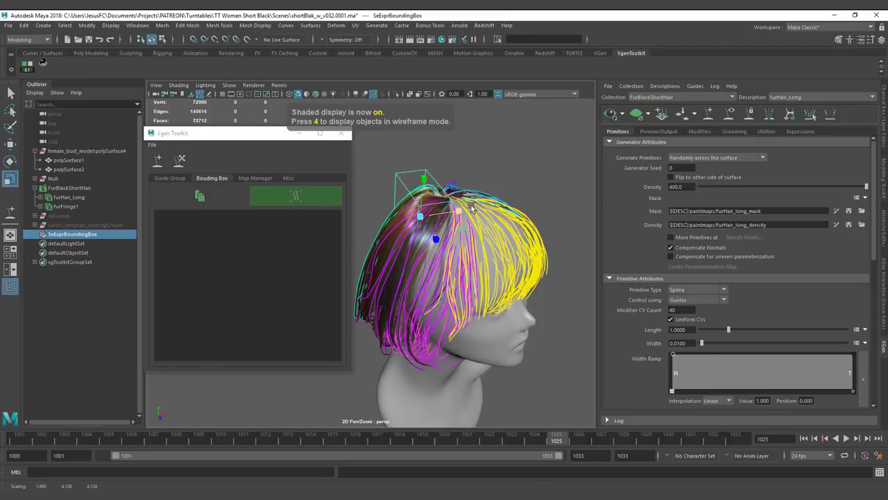
pyautogui.moveTo(469, 208)
pyautogui.keyDown('alt'); pyautogui.mouseDown()
pyautogui.moveTo(494, 228)
pyautogui.moveTo(501, 220)
pyautogui.mouseUp(); pyautogui.keyUp('alt')
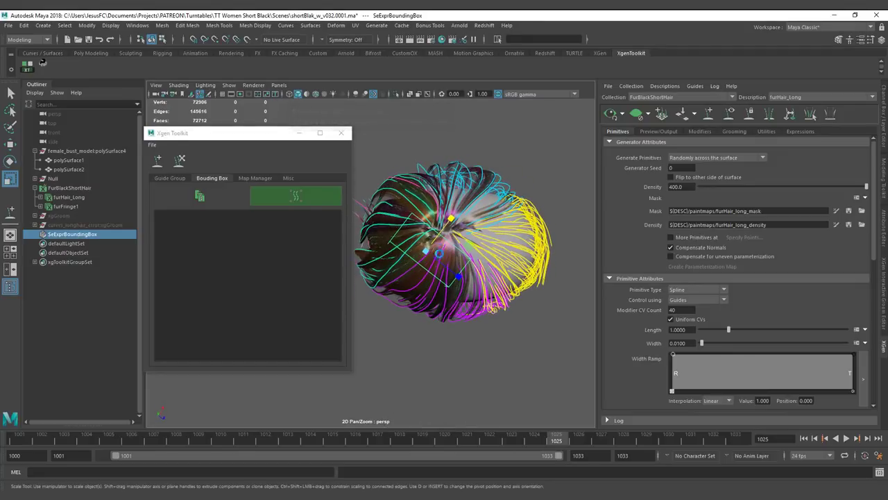
# - Turn off automatic preview updates, narrow SeExprBoundingBox along its Z axis and refresh the furHair_Long preview
pyautogui.keyDown('alt'); pyautogui.moveTo(429, 242); pyautogui.dragTo(498, 204); pyautogui.keyUp('alt')
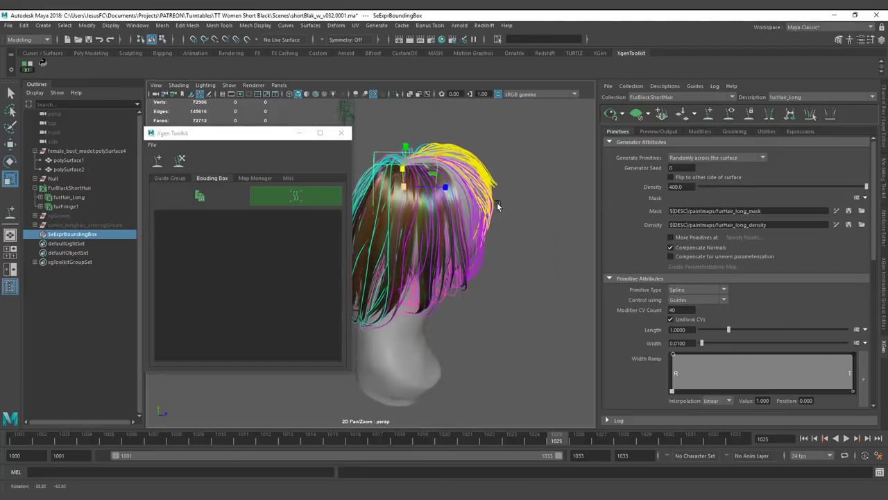
pyautogui.keyDown('alt'); pyautogui.moveTo(480, 141); pyautogui.dragTo(508, 157, button='middle'); pyautogui.keyUp('alt')
pyautogui.click(623, 115)
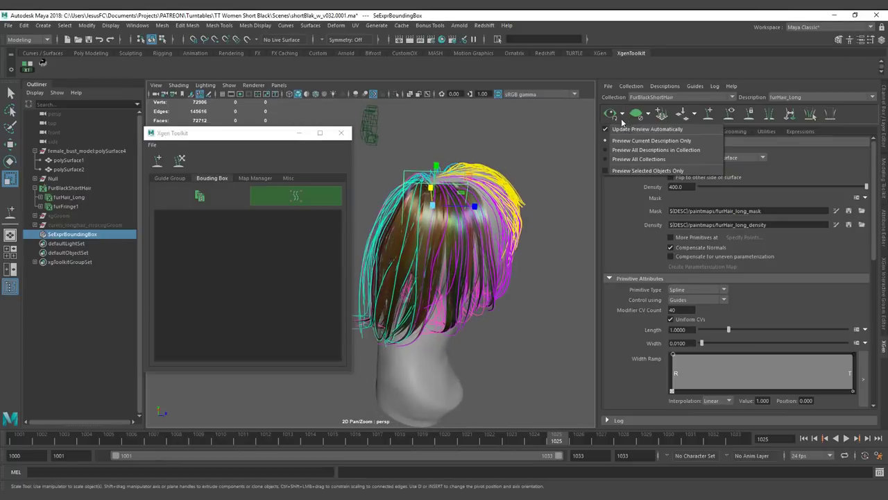
pyautogui.click(627, 128)
pyautogui.keyDown('alt'); pyautogui.moveTo(560, 152); pyautogui.dragTo(534, 167); pyautogui.keyUp('alt')
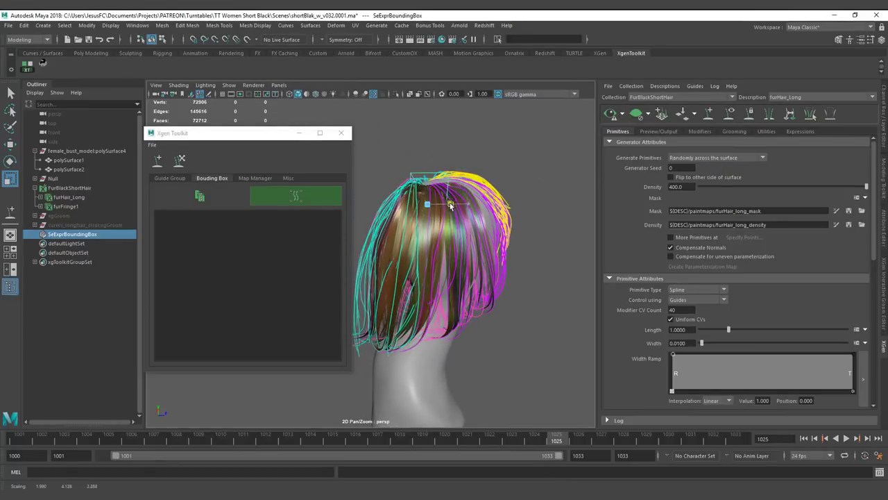
pyautogui.click(608, 118)
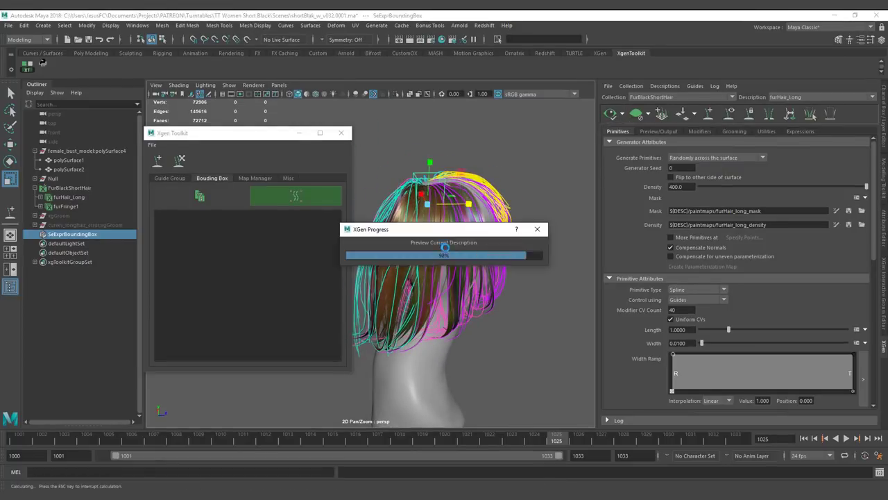
# - Move SeExprBoundingBox to the back of the crown and on to the side of the head, refreshing the hair preview at each position
pyautogui.keyDown('alt'); pyautogui.moveTo(422, 167); pyautogui.dragTo(478, 214); pyautogui.keyUp('alt')
pyautogui.press('w')
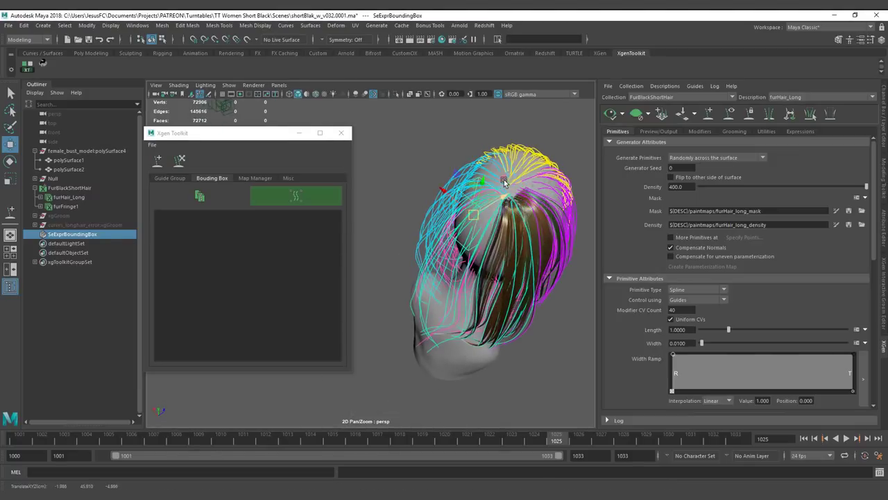
pyautogui.keyDown('alt'); pyautogui.moveTo(505, 182); pyautogui.dragTo(514, 187); pyautogui.keyUp('alt')
pyautogui.click(609, 116)
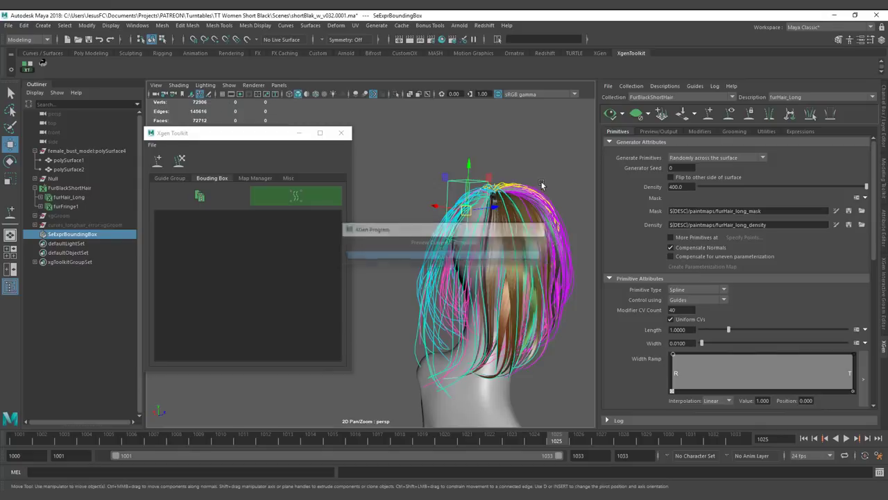
pyautogui.keyDown('alt'); pyautogui.moveTo(491, 216); pyautogui.dragTo(451, 212); pyautogui.keyUp('alt')
pyautogui.keyDown('alt'); pyautogui.moveTo(509, 247); pyautogui.dragTo(443, 220); pyautogui.keyUp('alt')
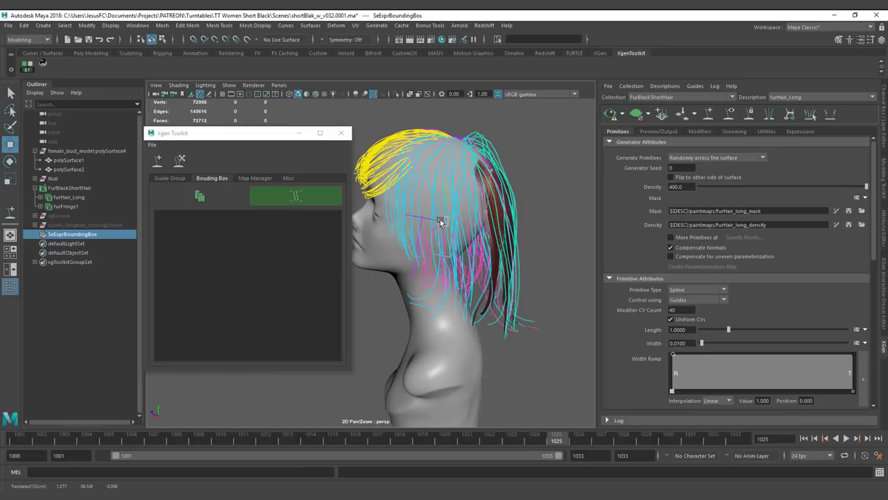
pyautogui.click(604, 114)
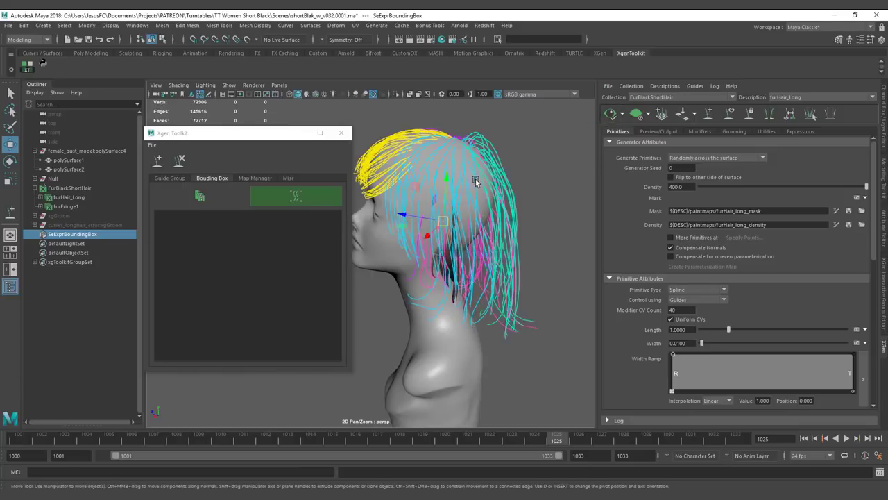
# - Raise SeExprBoundingBox to about 42.914 cm in Y beside the head, scale its height to about 2.332 and refresh the preview
pyautogui.keyDown('alt'); pyautogui.moveTo(475, 179); pyautogui.dragTo(491, 217); pyautogui.keyUp('alt')
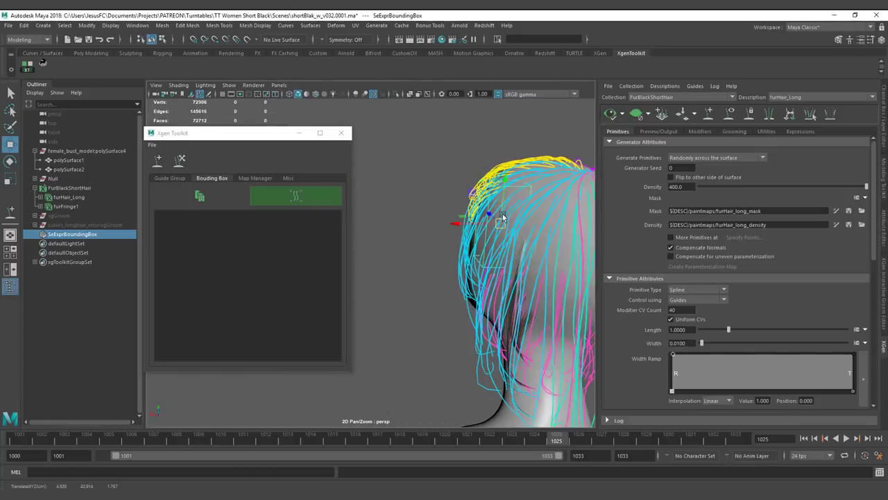
pyautogui.press('r')
pyautogui.moveTo(505, 179); pyautogui.dragTo(504, 199)
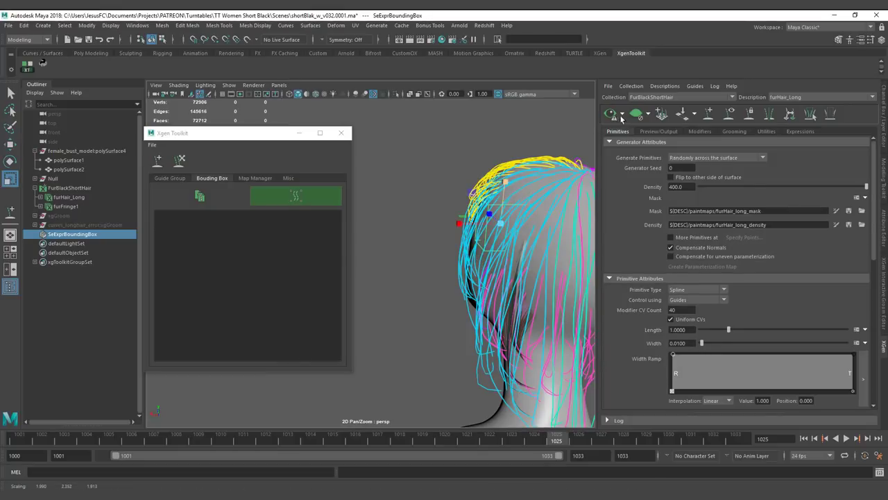
pyautogui.click(606, 113)
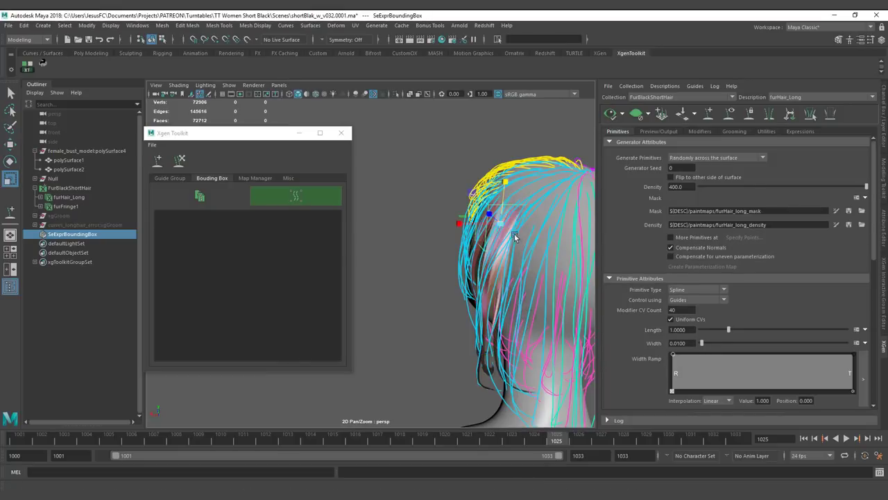
# - Scale SeExprBoundingBox up uniformly at the side of the head, refresh the preview and save the box as a bounding box preset
pyautogui.keyDown('alt'); pyautogui.moveTo(517, 240); pyautogui.dragTo(417, 271); pyautogui.keyUp('alt')
pyautogui.press('e')
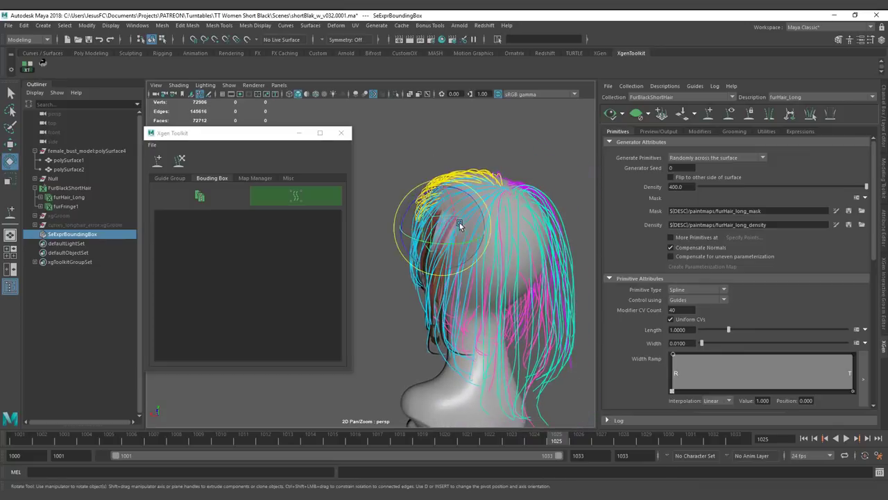
pyautogui.press('r')
pyautogui.moveTo(442, 228); pyautogui.dragTo(459, 226)
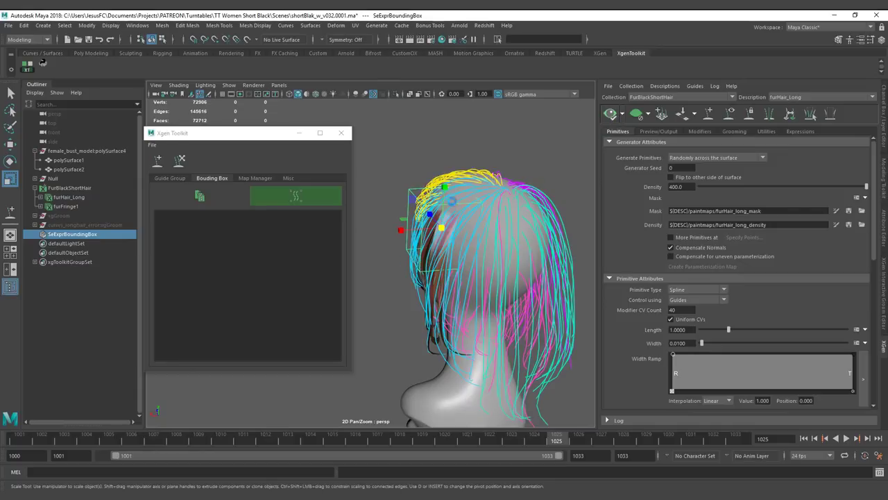
pyautogui.click(198, 197)
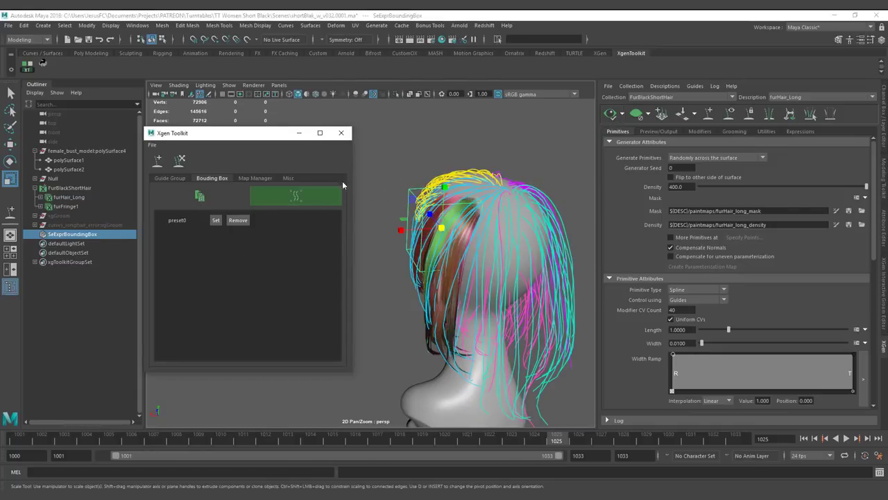
# - Move SeExprBoundingBox along X to about -10.599 on the opposite side of the head, save it as a second preset and refresh the preview
pyautogui.keyDown('alt'); pyautogui.moveTo(466, 152); pyautogui.dragTo(433, 158, button='middle'); pyautogui.keyUp('alt')
pyautogui.press('w')
pyautogui.moveTo(382, 225); pyautogui.dragTo(488, 220)
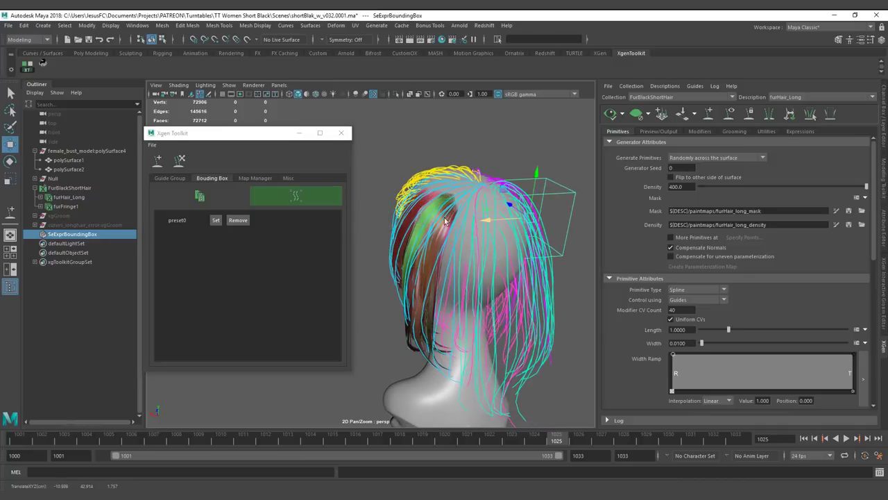
pyautogui.click(200, 197)
pyautogui.keyDown('alt'); pyautogui.moveTo(441, 175); pyautogui.dragTo(523, 177); pyautogui.keyUp('alt')
pyautogui.click(611, 115)
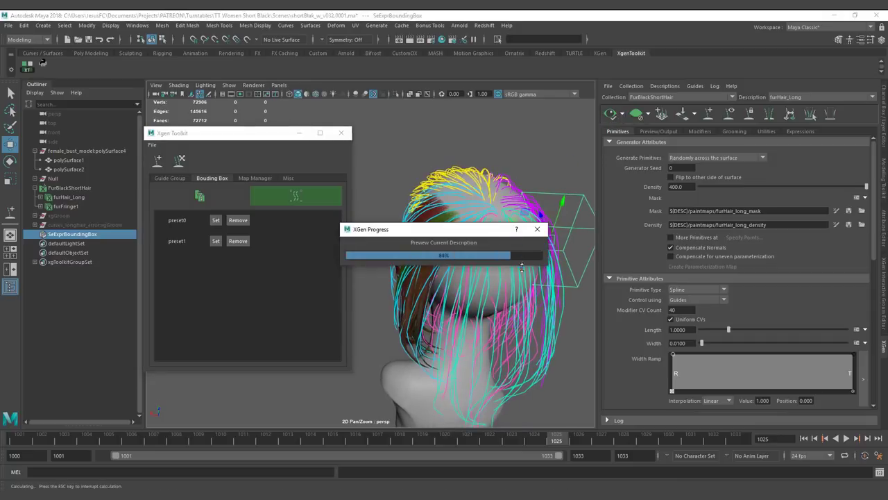
# - Apply bounding box preset0 and preset1 in turn, with automatic preview updates turned on for the second
pyautogui.click(215, 221)
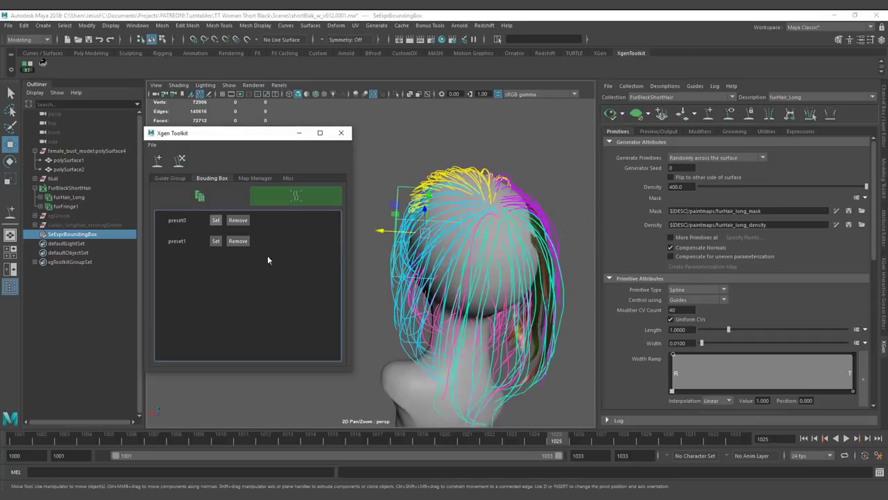
pyautogui.click(614, 113)
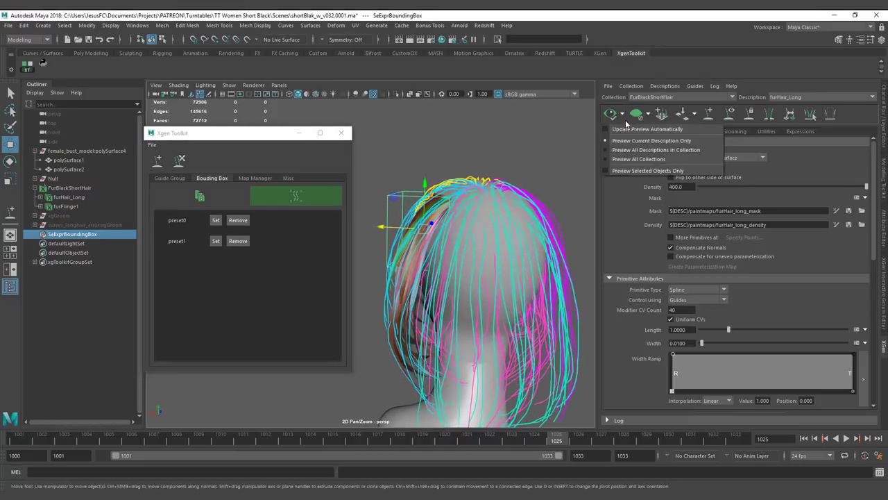
pyautogui.click(216, 241)
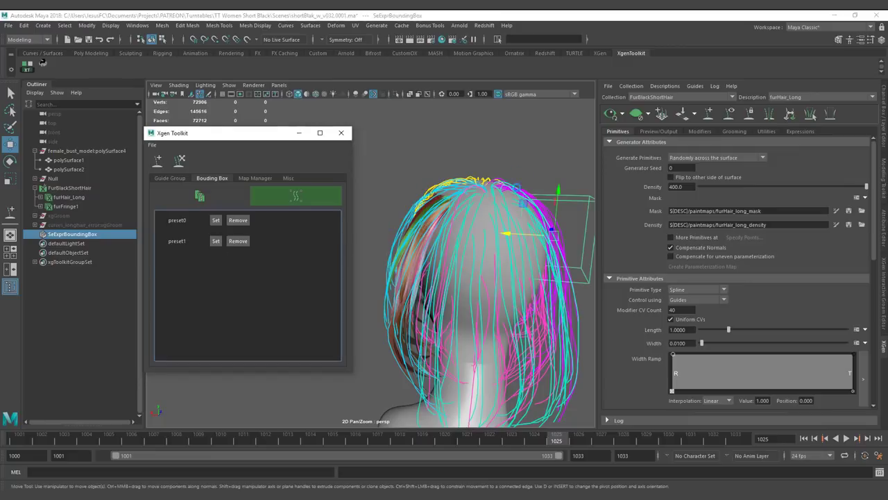
pyautogui.keyDown('alt'); pyautogui.moveTo(541, 180); pyautogui.dragTo(461, 198); pyautogui.keyUp('alt')
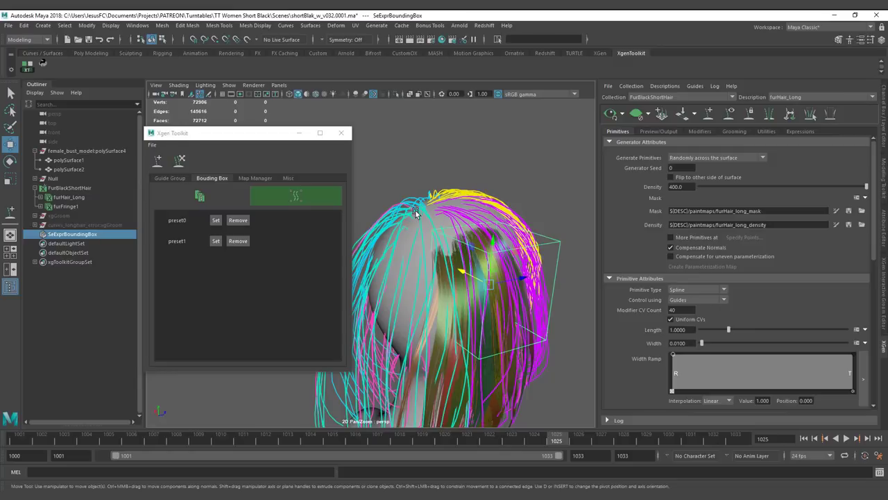
# - Fit SeExprBoundingBox to the GuideGrp3 guides with Set BB and inspect the hair generated inside it
pyautogui.click(167, 178)
pyautogui.moveTo(464, 172)
pyautogui.keyDown('alt'); pyautogui.mouseDown()
pyautogui.moveTo(479, 164)
pyautogui.moveTo(469, 159)
pyautogui.mouseUp(); pyautogui.keyUp('alt')
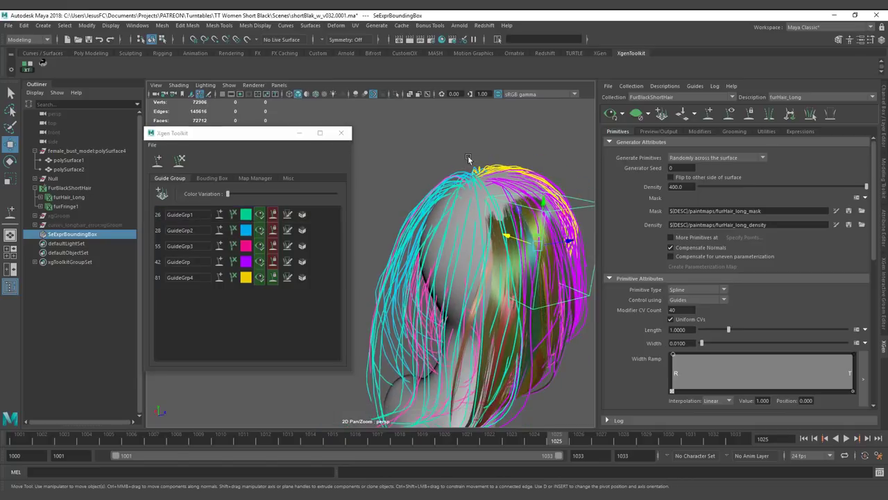
pyautogui.click(319, 247)
pyautogui.rightClick(327, 247)
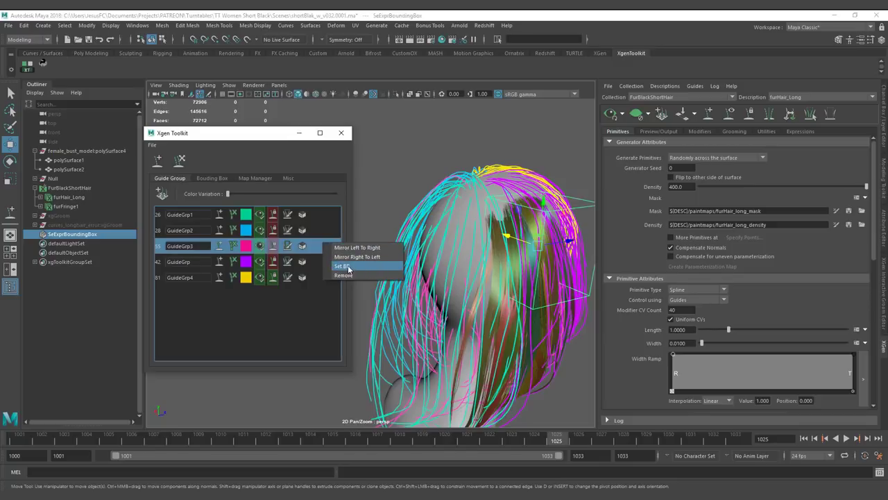
pyautogui.click(345, 266)
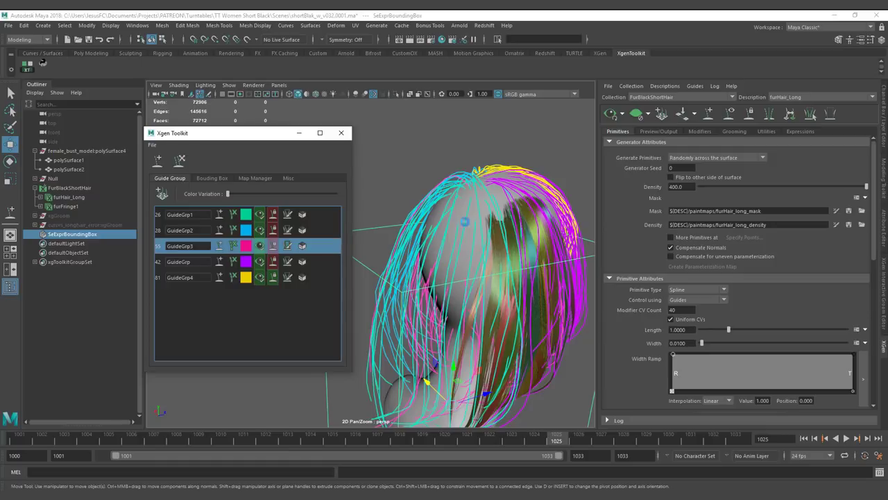
pyautogui.click(475, 281)
pyautogui.keyDown('alt'); pyautogui.moveTo(455, 287); pyautogui.dragTo(495, 313); pyautogui.keyUp('alt')
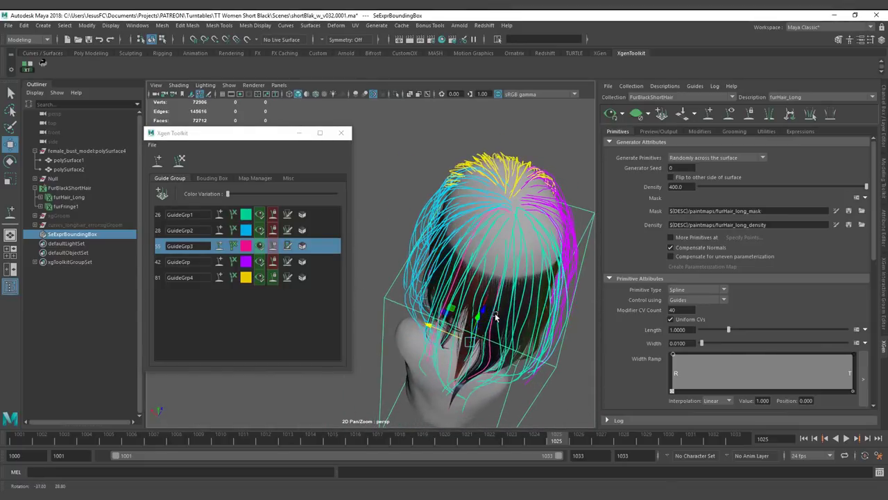
# - Fit SeExprBoundingBox to the GuideGrp2 guides with Set BB and inspect the previewed hair from several sides
pyautogui.rightClick(325, 229)
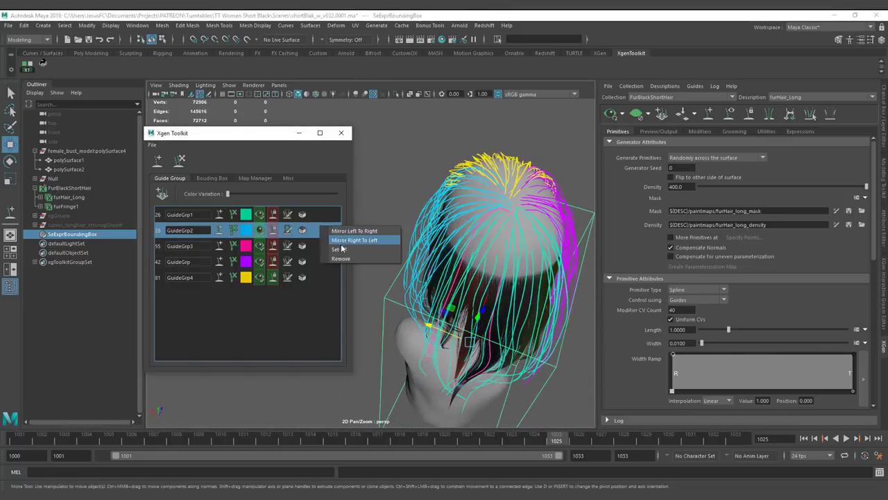
pyautogui.click(350, 242)
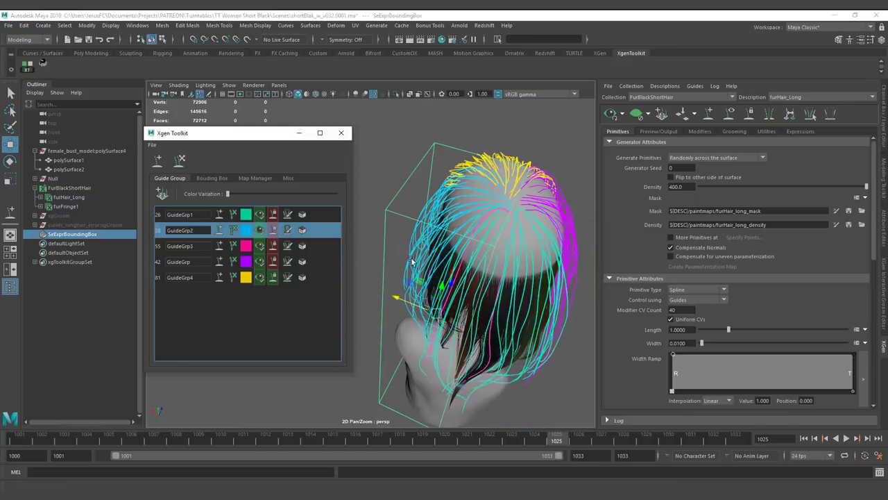
pyautogui.keyDown('alt'); pyautogui.moveTo(475, 200); pyautogui.dragTo(451, 205); pyautogui.keyUp('alt')
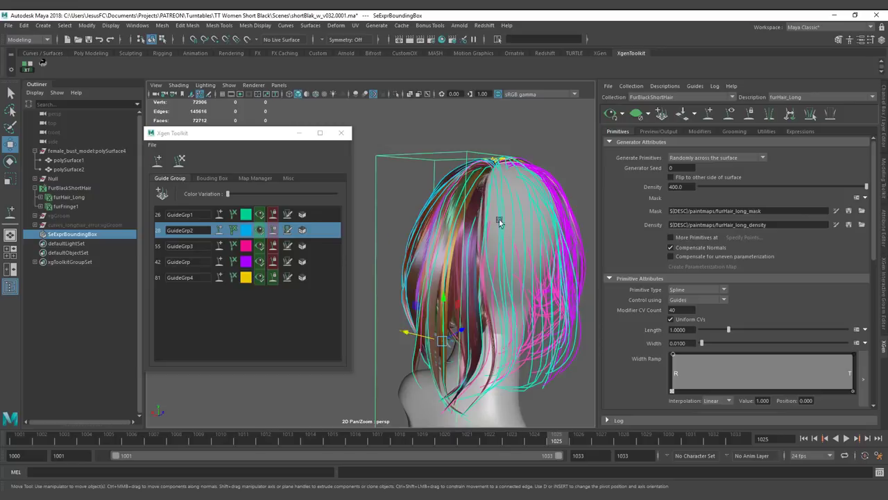
pyautogui.keyDown('alt'); pyautogui.moveTo(478, 193); pyautogui.dragTo(449, 227); pyautogui.keyUp('alt')
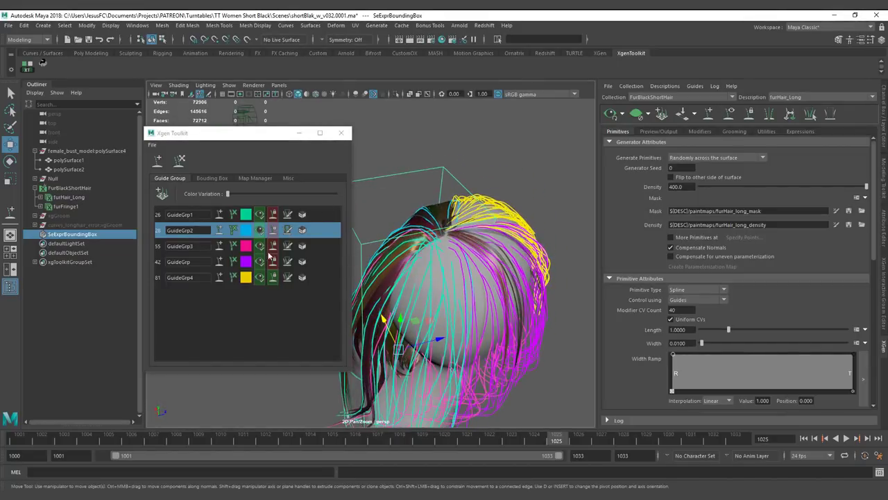
pyautogui.keyDown('alt'); pyautogui.moveTo(409, 190); pyautogui.dragTo(481, 191); pyautogui.keyUp('alt')
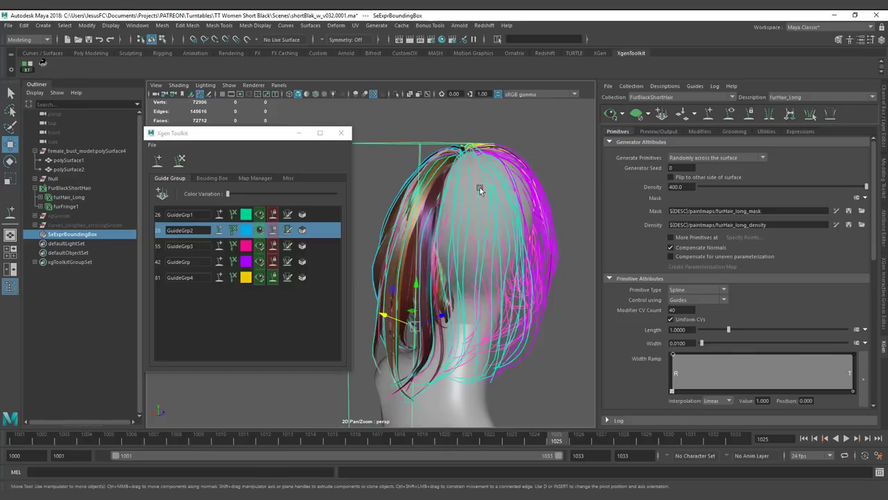
pyautogui.keyDown('alt'); pyautogui.moveTo(433, 176); pyautogui.dragTo(416, 191); pyautogui.keyUp('alt')
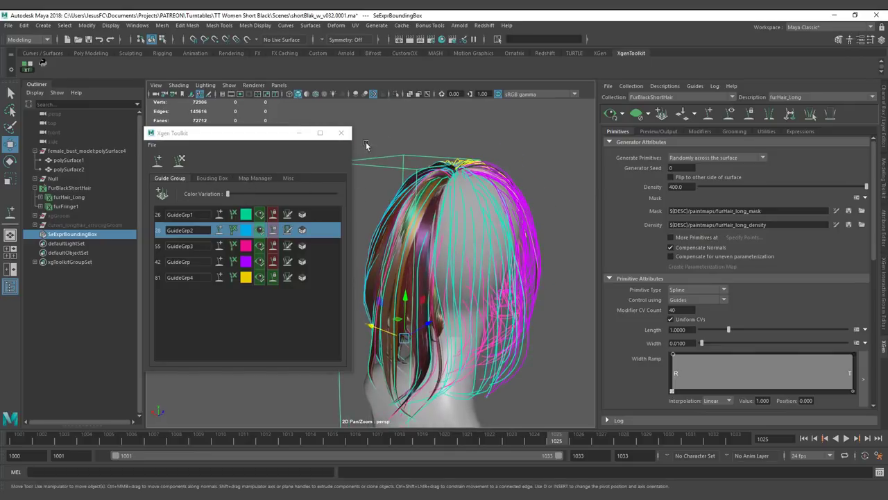
pyautogui.keyDown('alt'); pyautogui.moveTo(438, 175); pyautogui.dragTo(455, 168); pyautogui.keyUp('alt')
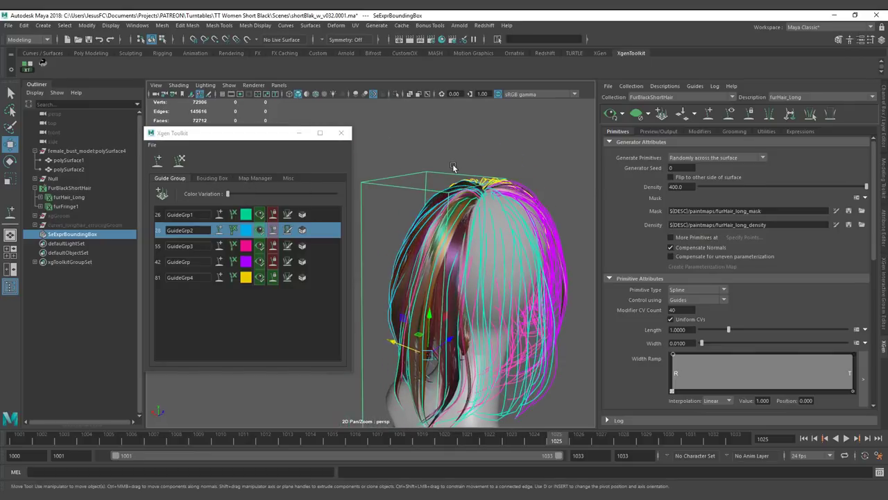
# - Increase the guide groups' Color Variation, and clear the hair preview with automatic updates turned off
pyautogui.click(257, 193)
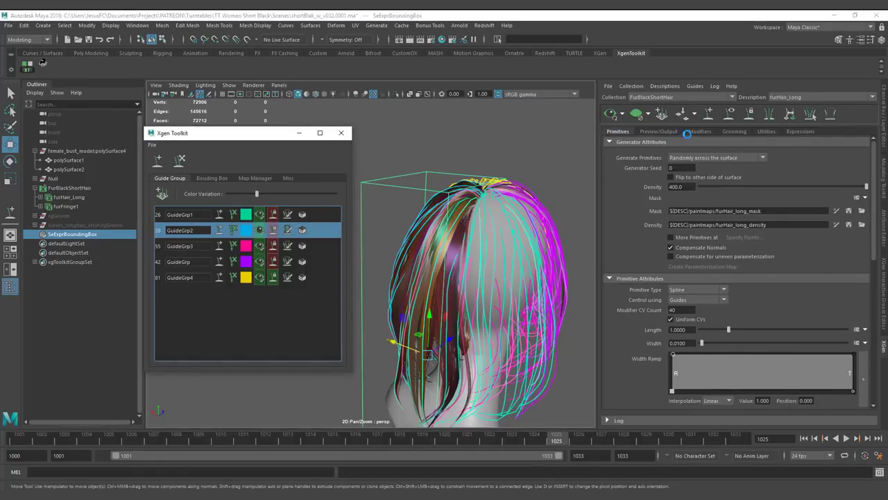
pyautogui.click(638, 117)
pyautogui.click(624, 115)
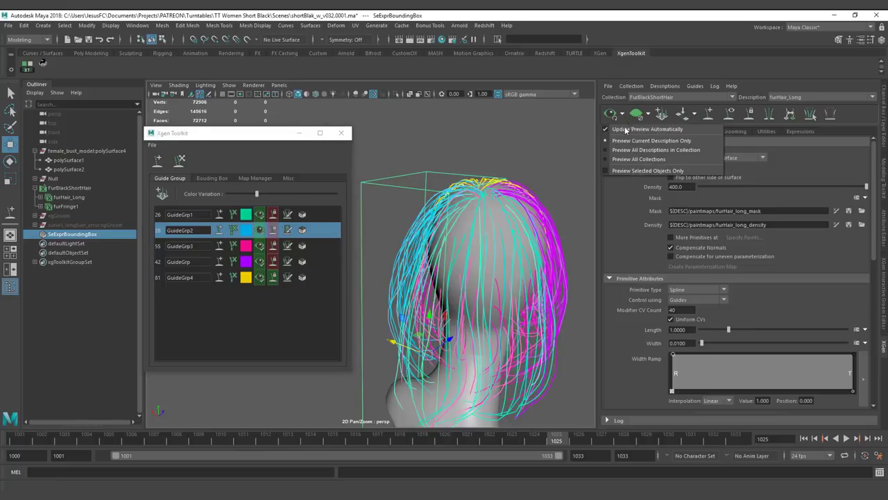
pyautogui.click(623, 128)
# - Deselect SeExprBoundingBox and examine the color variation of the purple guides up close
pyautogui.keyDown('alt'); pyautogui.moveTo(531, 187); pyautogui.dragTo(422, 177); pyautogui.keyUp('alt')
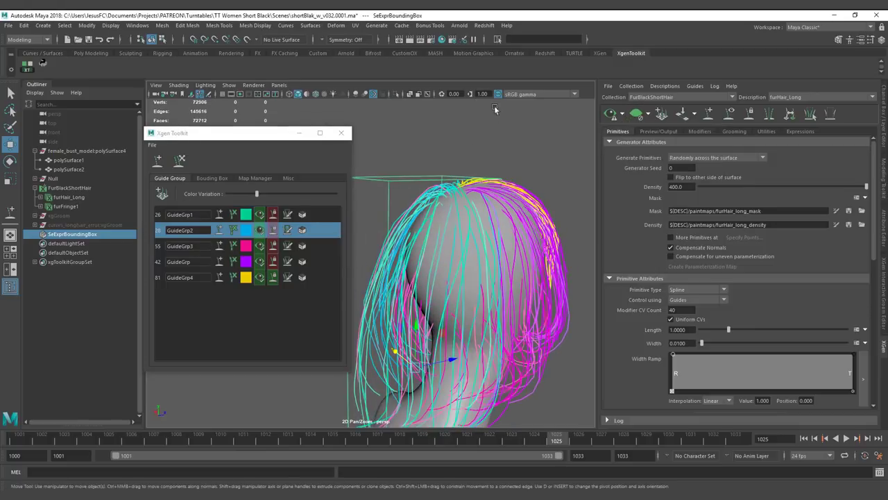
pyautogui.scroll(2, 508, 145)
pyautogui.click(515, 135)
pyautogui.keyDown('alt'); pyautogui.moveTo(516, 136); pyautogui.dragTo(491, 148); pyautogui.keyUp('alt')
pyautogui.scroll(2, 491, 148)
pyautogui.keyDown('alt'); pyautogui.moveTo(496, 126); pyautogui.dragTo(472, 158, button='middle'); pyautogui.keyUp('alt')
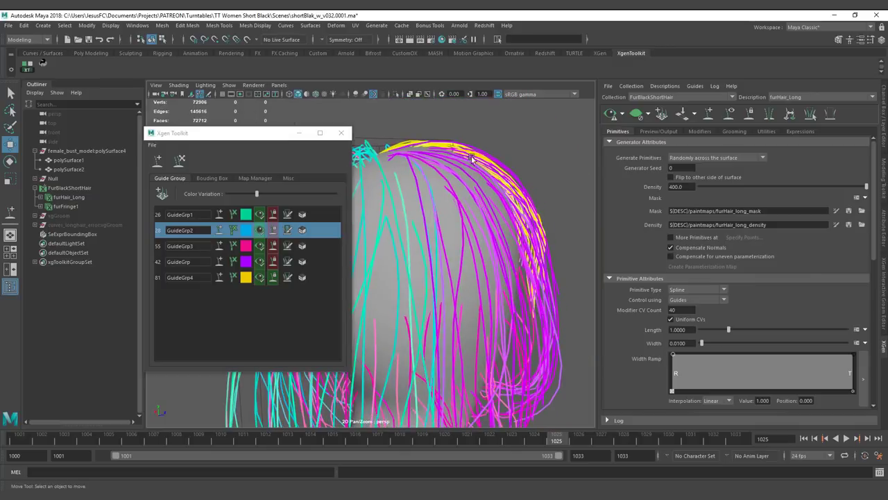
# - Hide GuideGrp1, GuideGrp3, GuideGrp4 and GuideGrp, and frame the GuideGrp2 guides up close
pyautogui.keyDown('alt'); pyautogui.moveTo(474, 167); pyautogui.dragTo(425, 203); pyautogui.keyUp('alt')
pyautogui.click(258, 215)
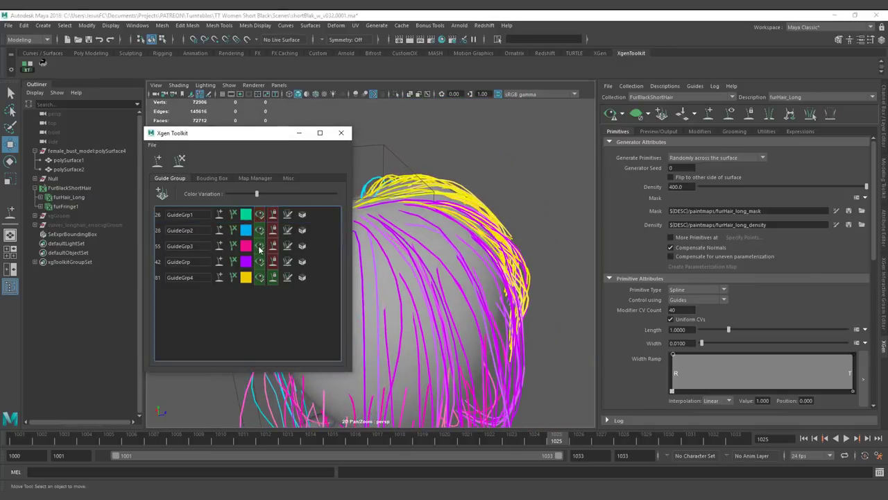
pyautogui.click(259, 246)
pyautogui.click(259, 277)
pyautogui.click(259, 262)
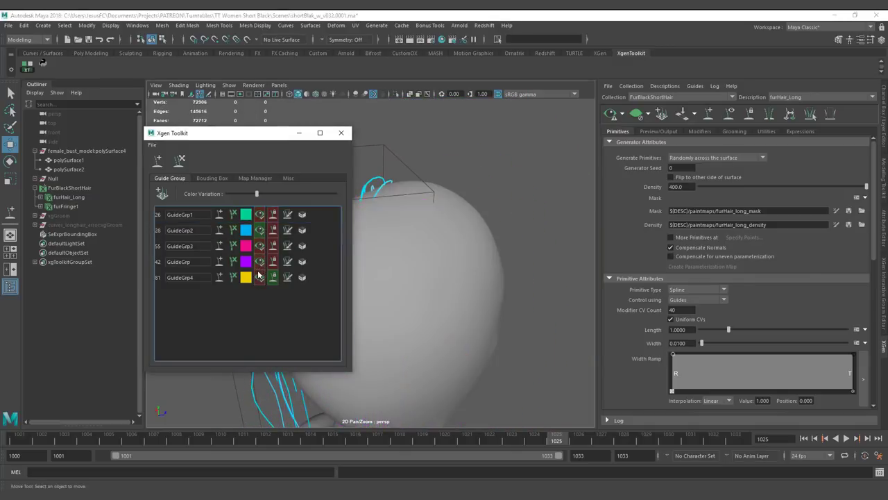
pyautogui.keyDown('alt'); pyautogui.moveTo(407, 232); pyautogui.dragTo(438, 164); pyautogui.keyUp('alt')
pyautogui.keyDown('alt'); pyautogui.moveTo(439, 164); pyautogui.dragTo(506, 204, button='right'); pyautogui.keyUp('alt')
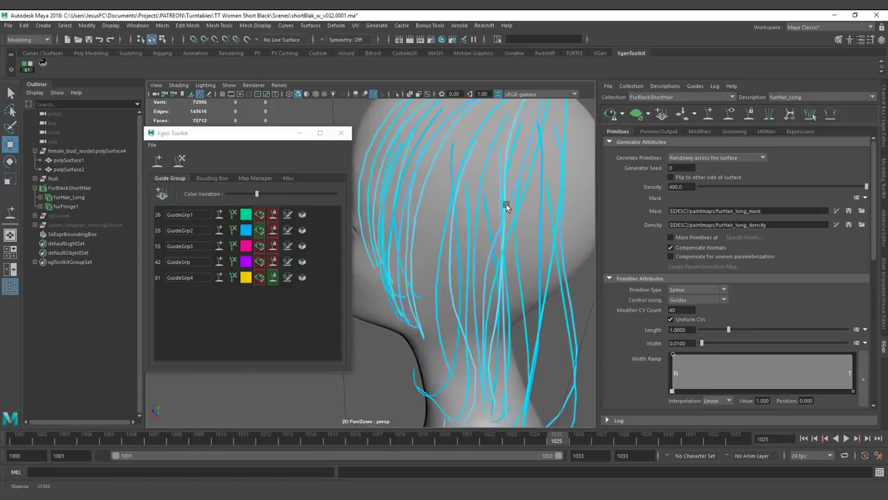
# - Raise the Color Variation strongly, compare the GuideGrp2 guides, and lower it again to a moderate level
pyautogui.moveTo(257, 194); pyautogui.dragTo(303, 194)
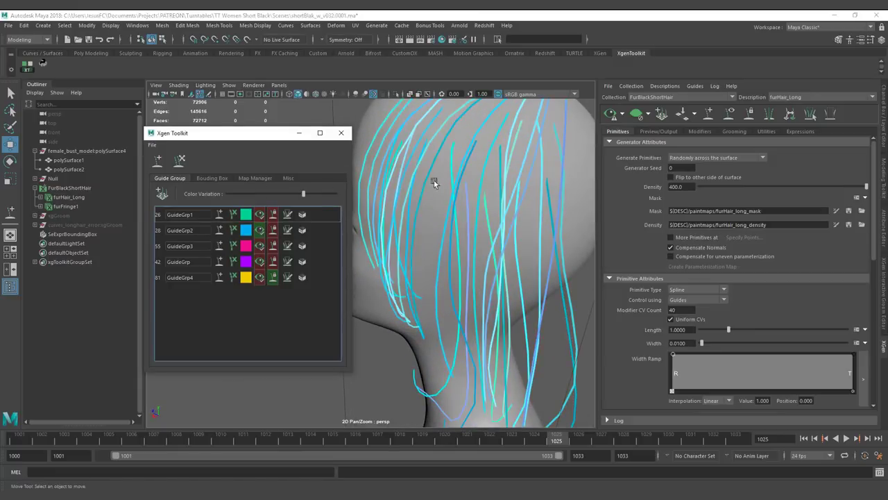
pyautogui.keyDown('alt'); pyautogui.moveTo(504, 159); pyautogui.dragTo(469, 179, button='right'); pyautogui.keyUp('alt')
pyautogui.keyDown('alt'); pyautogui.moveTo(469, 179); pyautogui.dragTo(480, 206, button='middle'); pyautogui.keyUp('alt')
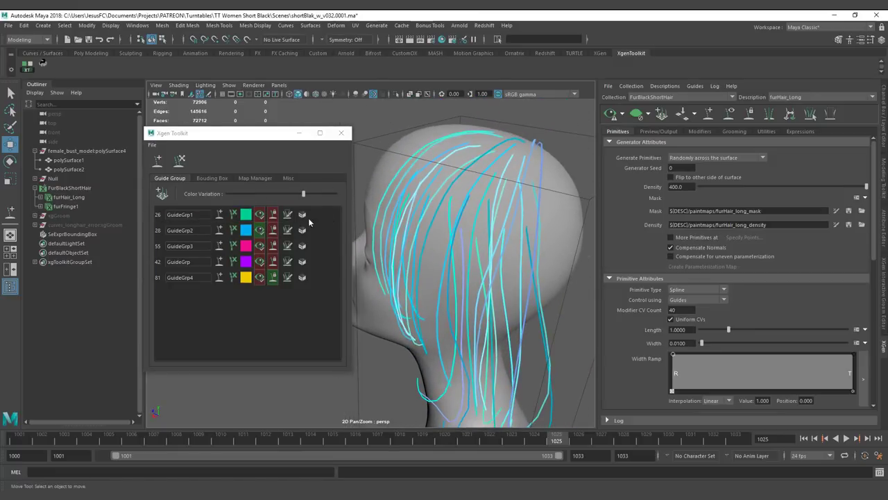
pyautogui.click(281, 194)
pyautogui.click(258, 195)
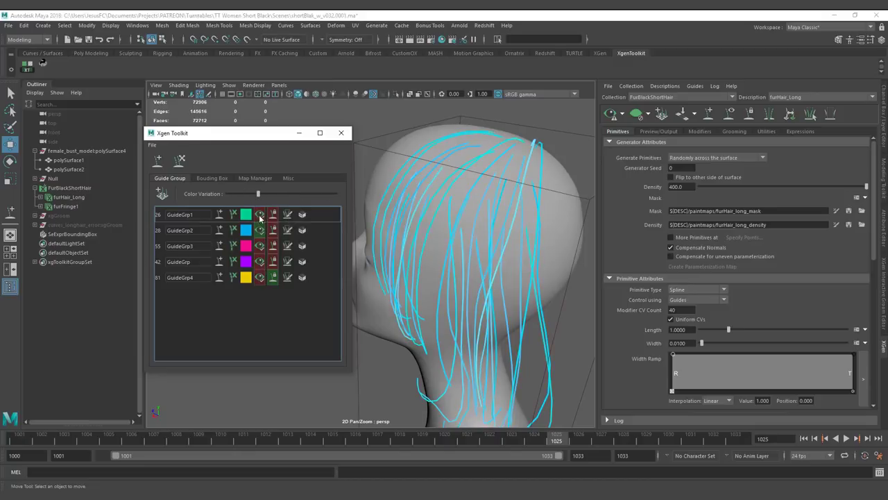
# - Show GuideGrp1, GuideGrp3, GuideGrp and GuideGrp4 again and view the colored guides from several sides
pyautogui.click(260, 215)
pyautogui.click(259, 245)
pyautogui.click(260, 261)
pyautogui.click(260, 277)
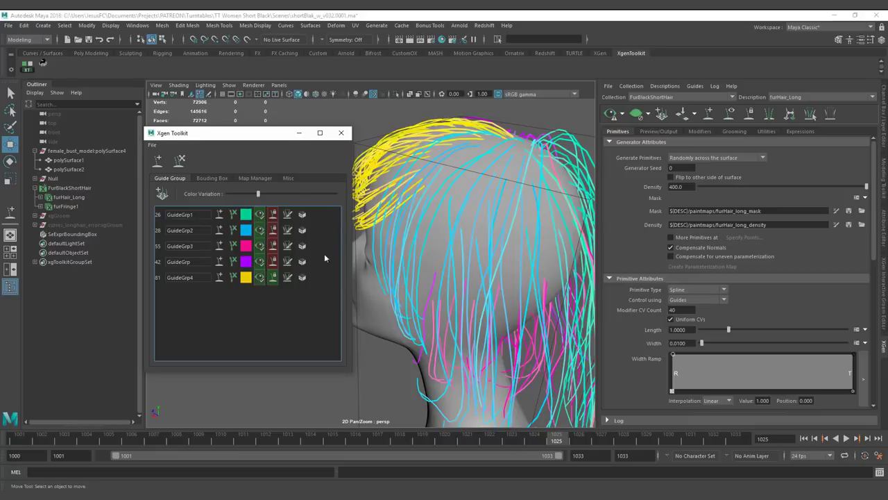
pyautogui.keyDown('alt'); pyautogui.moveTo(388, 250); pyautogui.dragTo(397, 171); pyautogui.keyUp('alt')
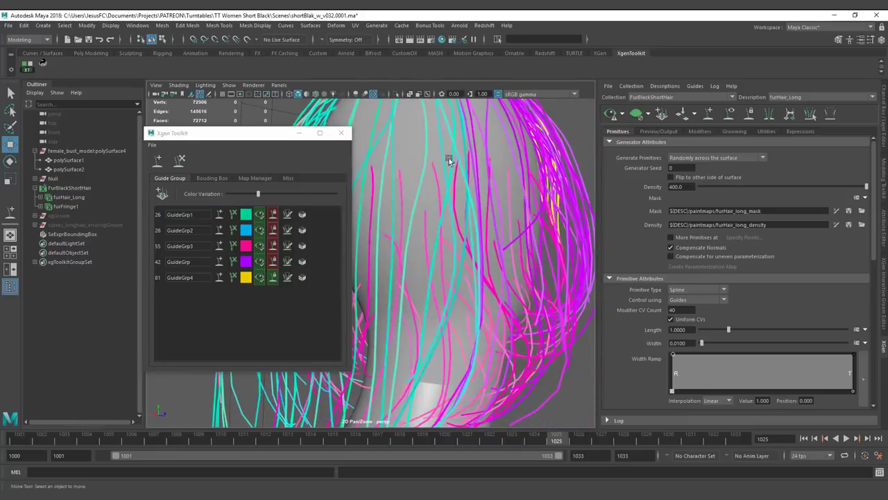
pyautogui.keyDown('alt'); pyautogui.moveTo(449, 159); pyautogui.dragTo(349, 206); pyautogui.keyUp('alt')
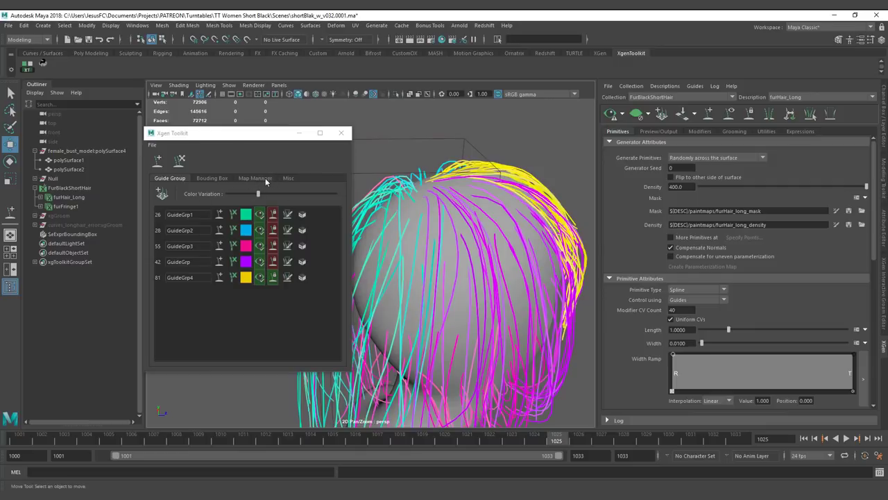
# - Open the Map Manager and enlarge the Xgen Toolkit window to fit its complete map list
pyautogui.click(254, 177)
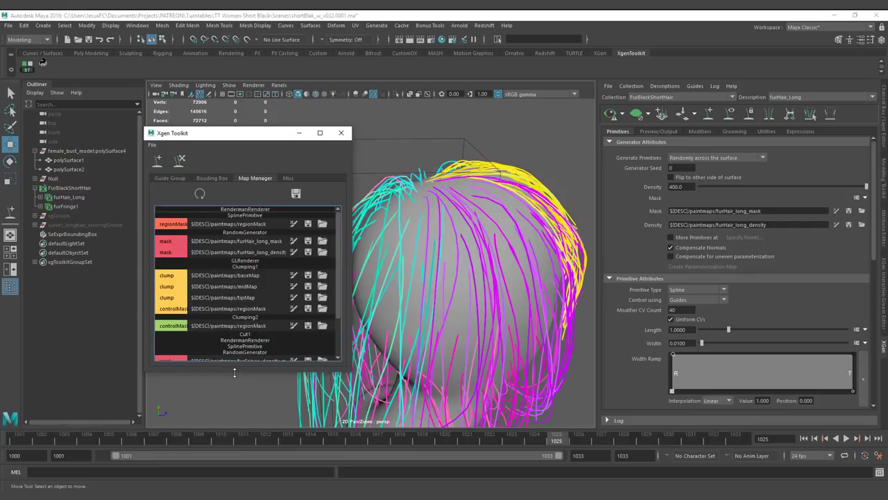
pyautogui.moveTo(233, 374); pyautogui.dragTo(234, 414)
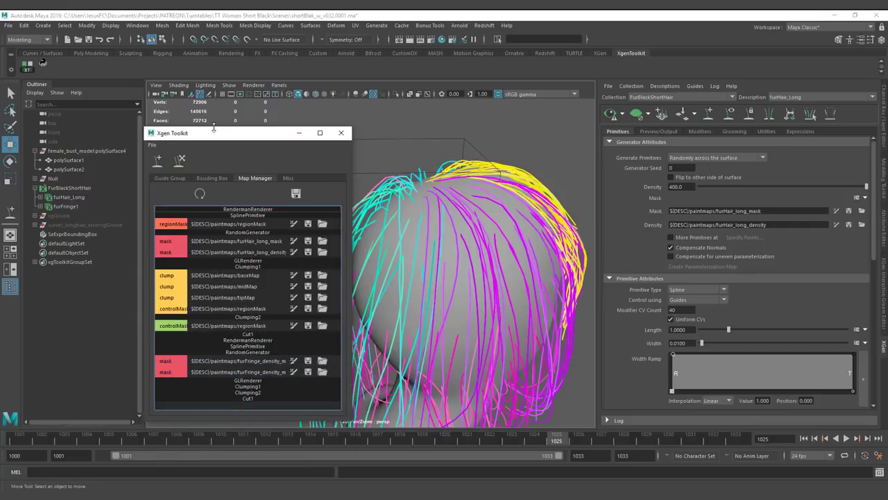
pyautogui.moveTo(221, 129); pyautogui.dragTo(219, 97)
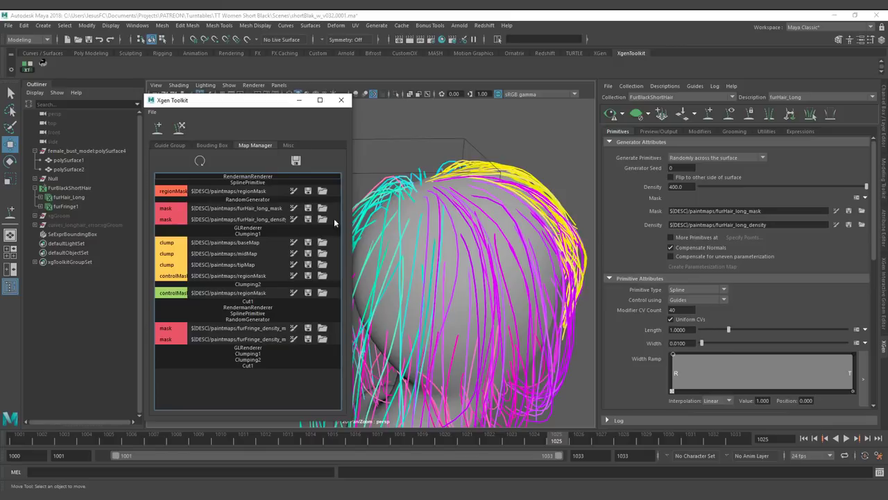
pyautogui.moveTo(353, 210); pyautogui.dragTo(362, 222)
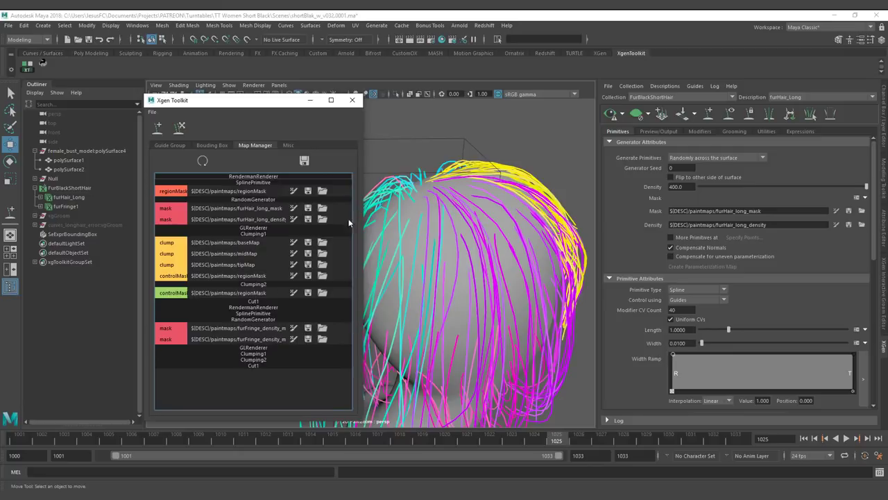
pyautogui.keyDown('alt'); pyautogui.moveTo(421, 193); pyautogui.dragTo(403, 190); pyautogui.keyUp('alt')
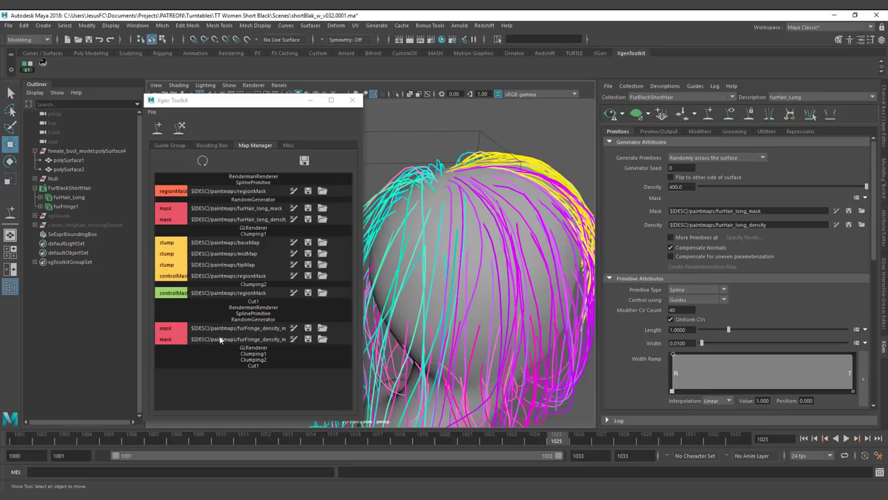
pyautogui.click(609, 142)
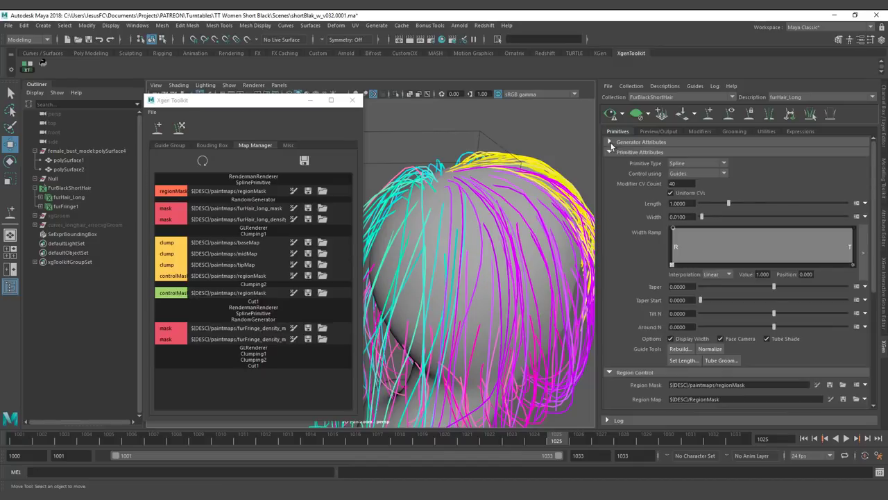
pyautogui.click(609, 141)
pyautogui.click(609, 141)
pyautogui.click(608, 142)
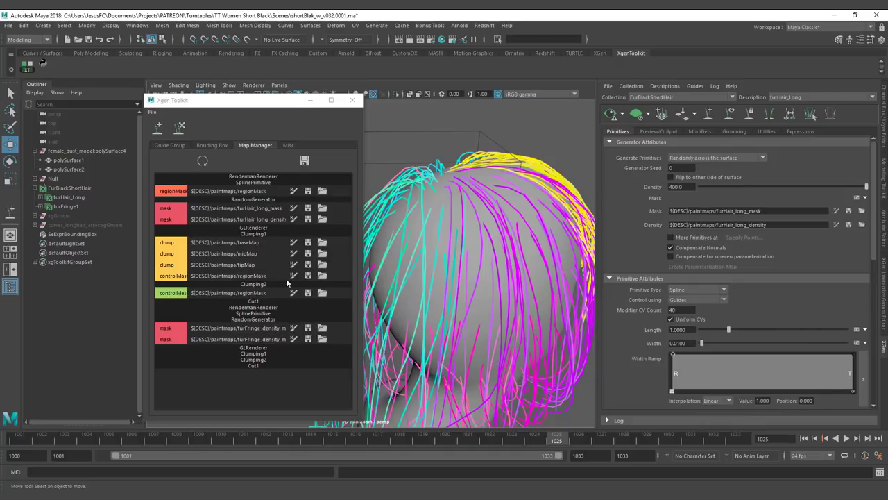
# - Load the SplinePrimitive regionMask map for 3D painting and inspect it on the scalp from several sides
pyautogui.click(295, 191)
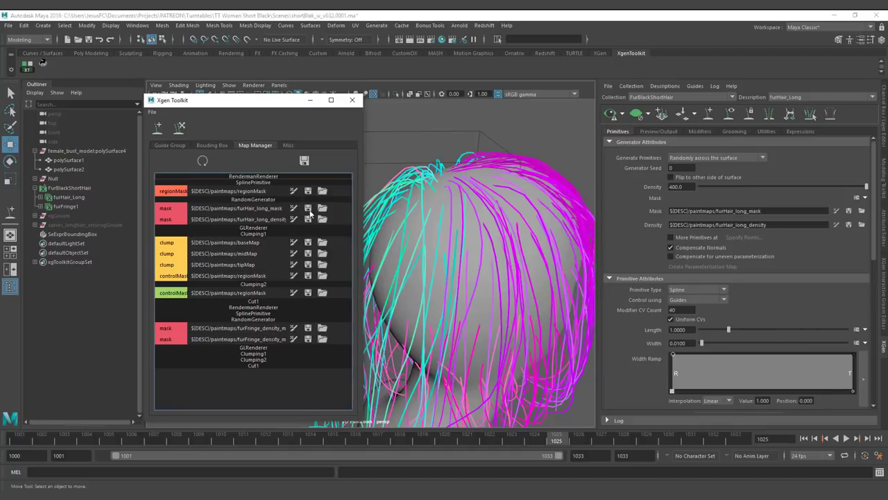
pyautogui.keyDown('alt'); pyautogui.moveTo(436, 201); pyautogui.dragTo(492, 210, button='middle'); pyautogui.keyUp('alt')
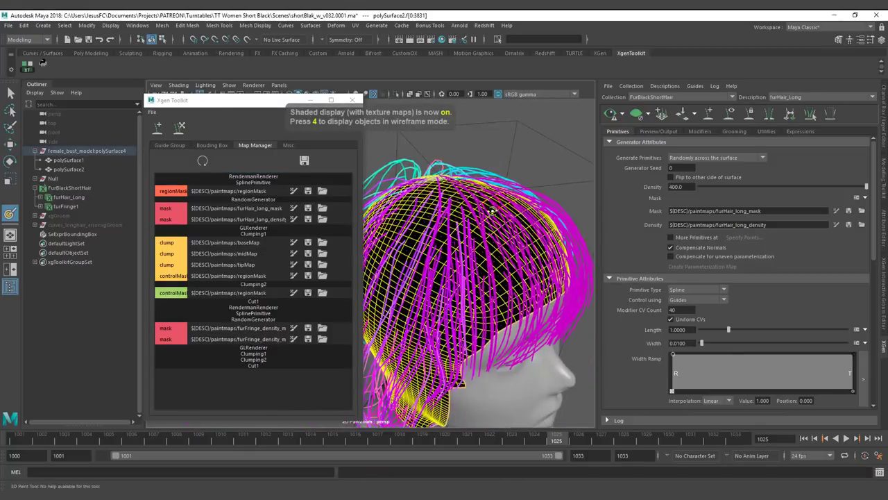
pyautogui.keyDown('alt'); pyautogui.moveTo(491, 210); pyautogui.dragTo(465, 193); pyautogui.keyUp('alt')
pyautogui.keyDown('alt'); pyautogui.moveTo(465, 193); pyautogui.dragTo(475, 191, button='middle'); pyautogui.keyUp('alt')
pyautogui.moveTo(475, 191)
pyautogui.keyDown('alt'); pyautogui.mouseDown()
pyautogui.moveTo(417, 182)
pyautogui.moveTo(450, 212)
pyautogui.moveTo(434, 208)
pyautogui.mouseUp(); pyautogui.keyUp('alt')
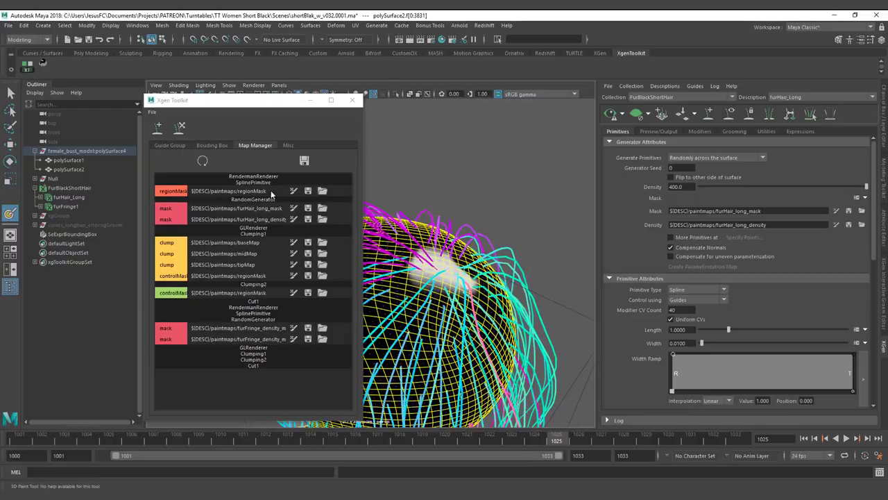
pyautogui.keyDown('alt'); pyautogui.moveTo(425, 211); pyautogui.dragTo(479, 198, button='middle'); pyautogui.keyUp('alt')
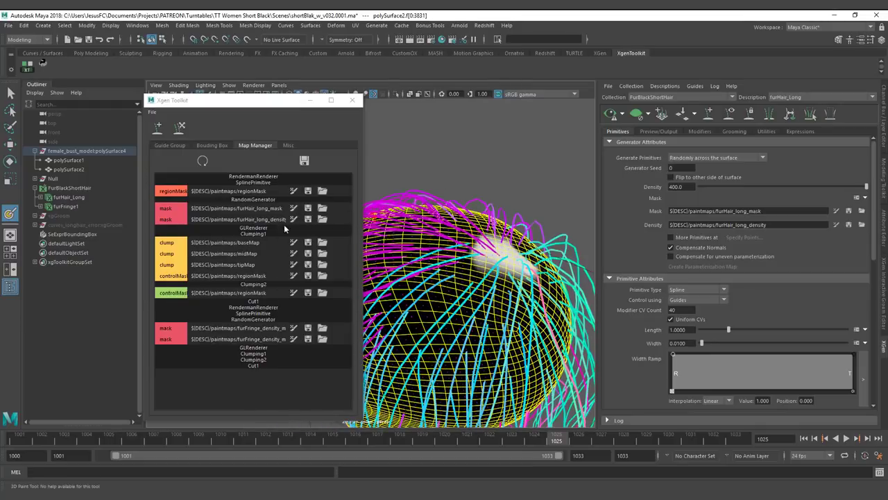
# - Load the furHair_long_mask map for 3D painting and bring its unpainted front area into view
pyautogui.click(294, 209)
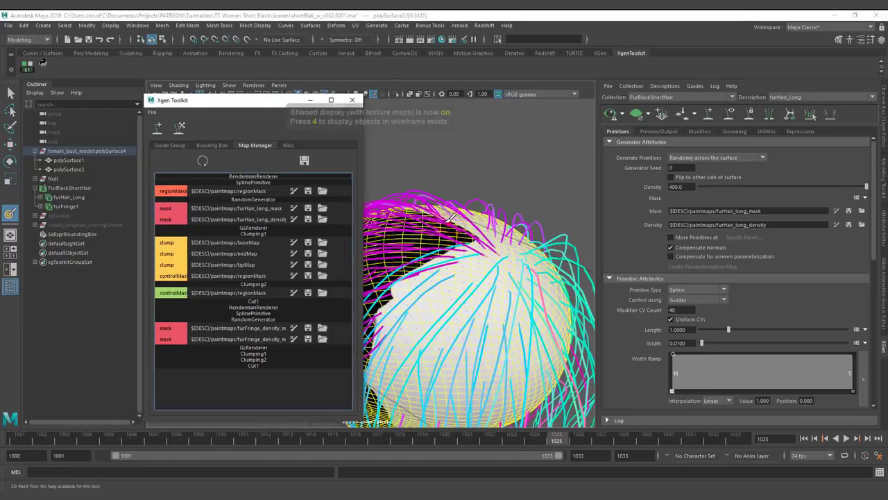
pyautogui.moveTo(406, 201)
pyautogui.keyDown('alt'); pyautogui.mouseDown()
pyautogui.moveTo(445, 194)
pyautogui.moveTo(438, 202)
pyautogui.mouseUp(); pyautogui.keyUp('alt')
pyautogui.keyDown('alt'); pyautogui.moveTo(439, 203); pyautogui.dragTo(449, 212, button='middle'); pyautogui.keyUp('alt')
pyautogui.keyDown('alt'); pyautogui.moveTo(449, 212); pyautogui.dragTo(497, 222); pyautogui.keyUp('alt')
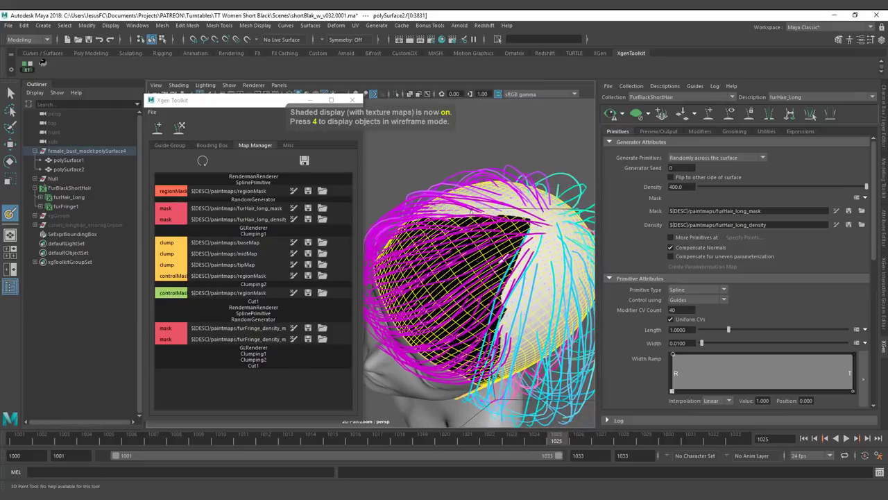
# - Paint a stroke with a solid white brush into the black area of furHair_long_mask near the crown and save the map
pyautogui.doubleClick(11, 213)
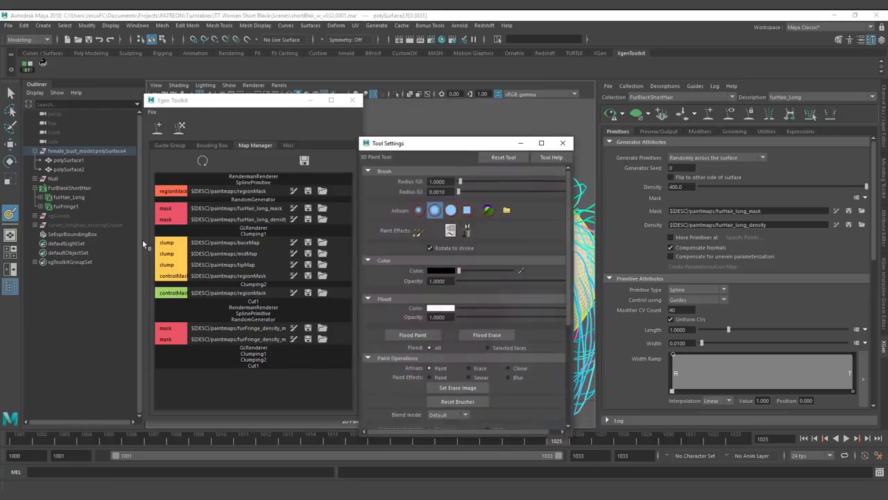
pyautogui.click(451, 210)
pyautogui.moveTo(459, 271); pyautogui.dragTo(542, 262)
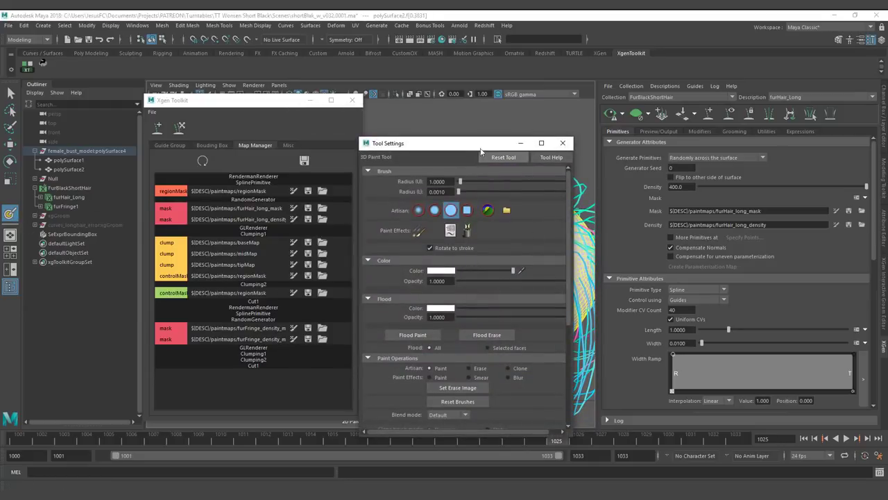
pyautogui.click(563, 143)
pyautogui.moveTo(498, 209); pyautogui.dragTo(488, 240)
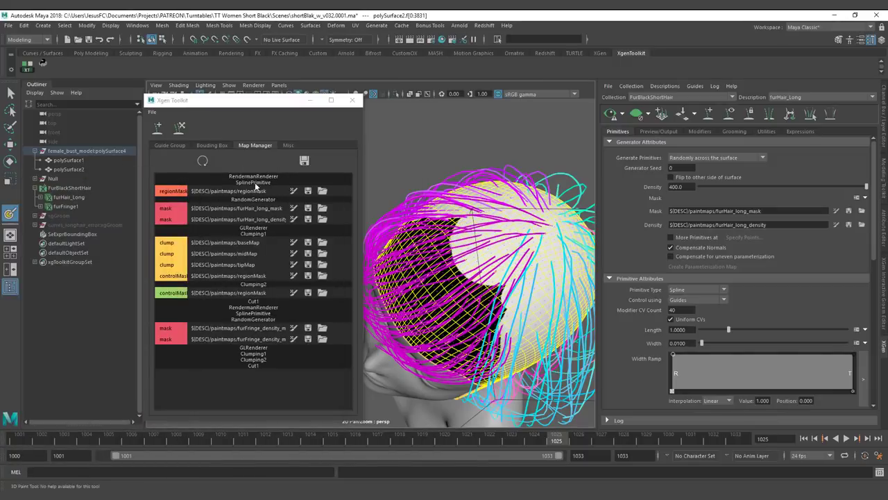
pyautogui.click(309, 208)
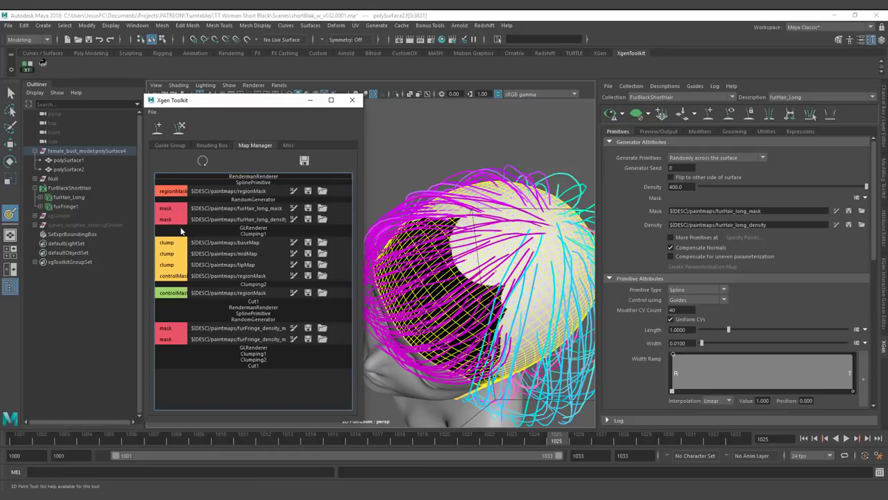
# - Load furHair_long_density, paint the same area near the crown white, and save the map
pyautogui.click(293, 220)
pyautogui.moveTo(484, 233)
pyautogui.mouseDown()
pyautogui.moveTo(521, 230)
pyautogui.moveTo(510, 214)
pyautogui.mouseUp()
pyautogui.click(308, 219)
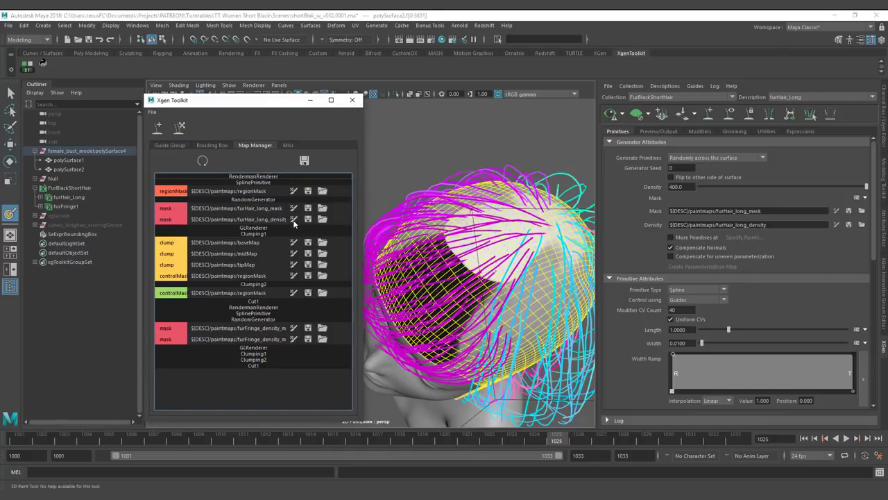
# - Update the hair preview and move SeExprBoundingBox toward the yellow guides at the front of the head
pyautogui.click(611, 116)
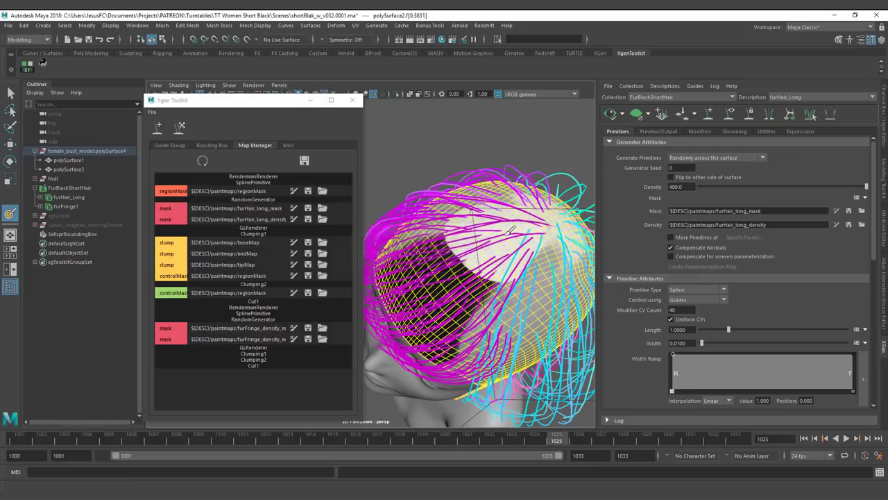
pyautogui.keyDown('alt'); pyautogui.moveTo(507, 254); pyautogui.dragTo(512, 211); pyautogui.keyUp('alt')
pyautogui.press('q')
pyautogui.click(536, 131)
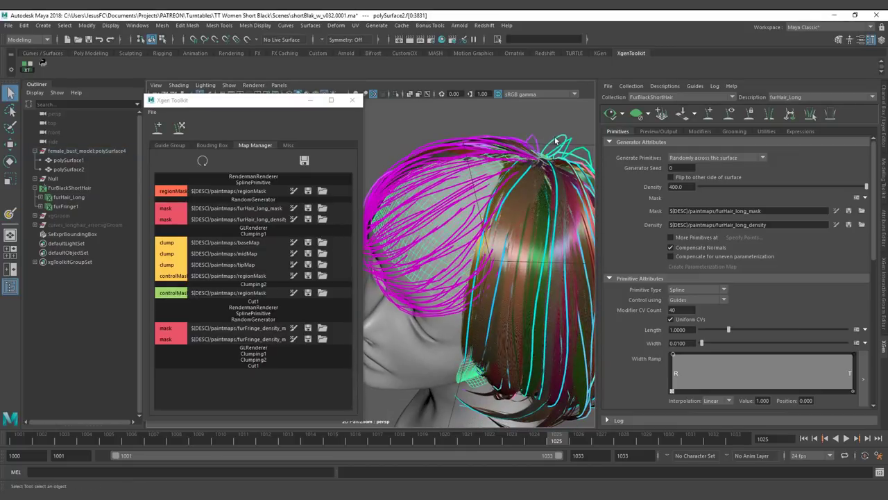
pyautogui.keyDown('alt'); pyautogui.moveTo(536, 150); pyautogui.dragTo(544, 128); pyautogui.keyUp('alt')
pyautogui.click(531, 120)
pyautogui.press('w')
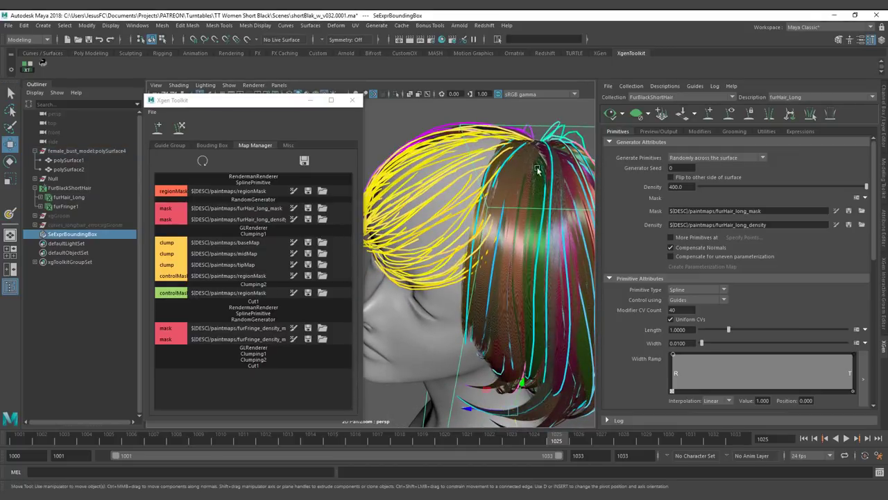
pyautogui.keyDown('alt'); pyautogui.moveTo(528, 165); pyautogui.dragTo(537, 199); pyautogui.keyUp('alt')
pyautogui.moveTo(490, 410); pyautogui.dragTo(438, 264)
pyautogui.keyDown('alt'); pyautogui.moveTo(490, 252); pyautogui.dragTo(545, 295); pyautogui.keyUp('alt')
# - Turn off the bounding box restriction on the hair preview
pyautogui.click(221, 145)
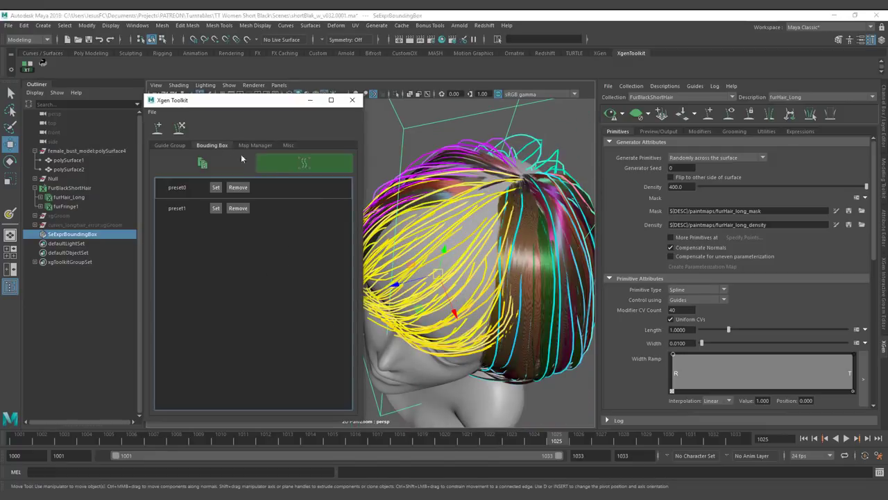
pyautogui.click(270, 168)
pyautogui.keyDown('alt'); pyautogui.moveTo(481, 152); pyautogui.dragTo(475, 175); pyautogui.keyUp('alt')
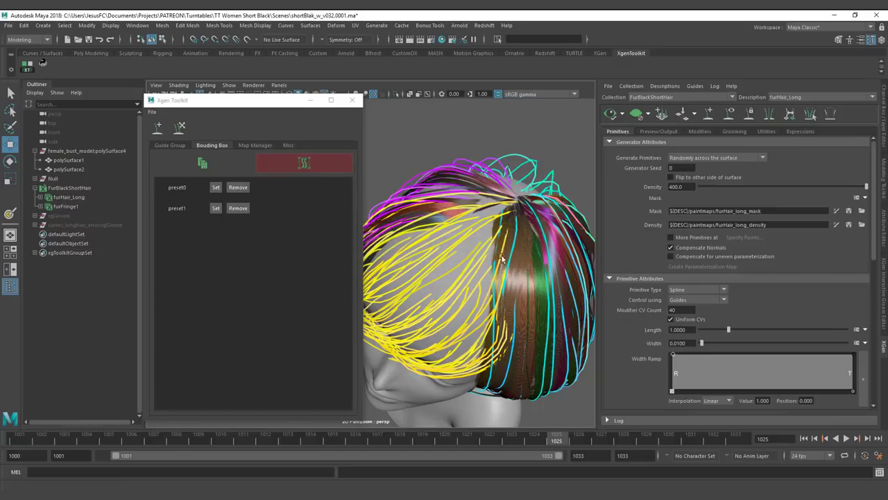
# - Examine the generated hair around the painted area in wireframe display and return to shaded display
pyautogui.keyDown('alt'); pyautogui.moveTo(501, 258); pyautogui.dragTo(430, 201); pyautogui.keyUp('alt')
pyautogui.press('4')
pyautogui.keyDown('alt'); pyautogui.moveTo(467, 223); pyautogui.dragTo(533, 201, button='right'); pyautogui.keyUp('alt')
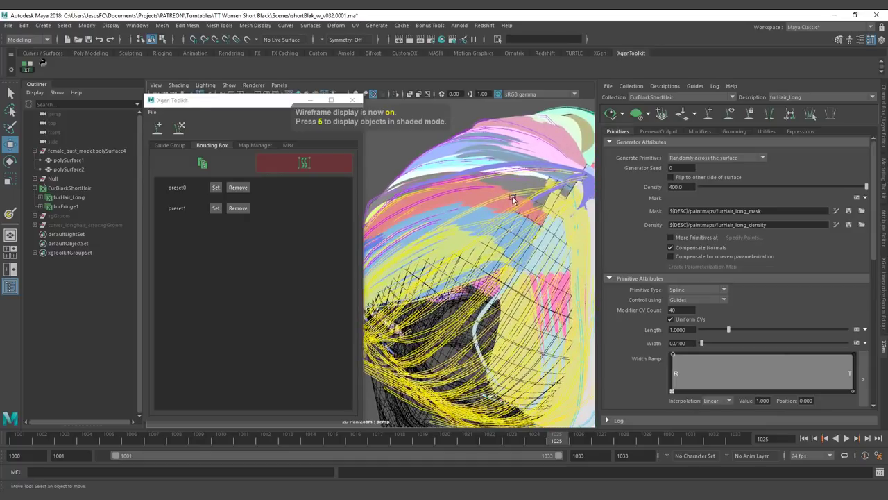
pyautogui.keyDown('alt'); pyautogui.moveTo(512, 199); pyautogui.dragTo(453, 184); pyautogui.keyUp('alt')
pyautogui.keyDown('alt'); pyautogui.moveTo(455, 201); pyautogui.dragTo(420, 202, button='right'); pyautogui.keyUp('alt')
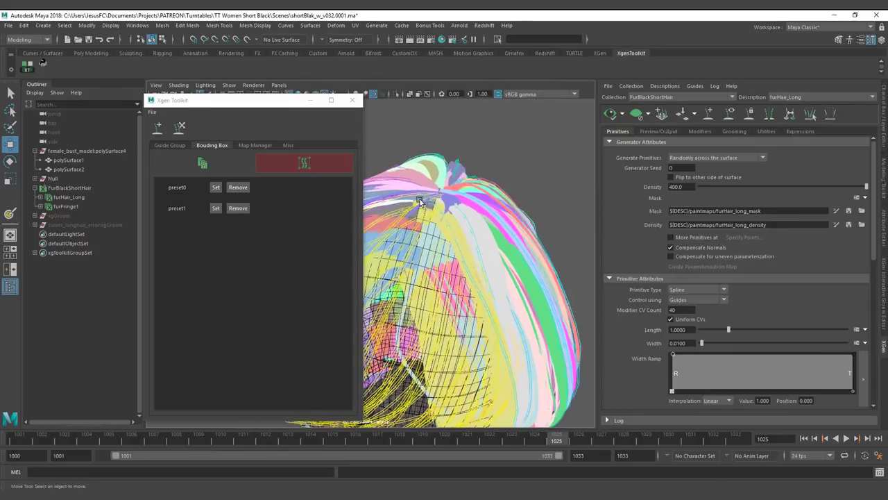
pyautogui.press('5')
pyautogui.keyDown('alt'); pyautogui.moveTo(444, 208); pyautogui.dragTo(484, 212); pyautogui.keyUp('alt')
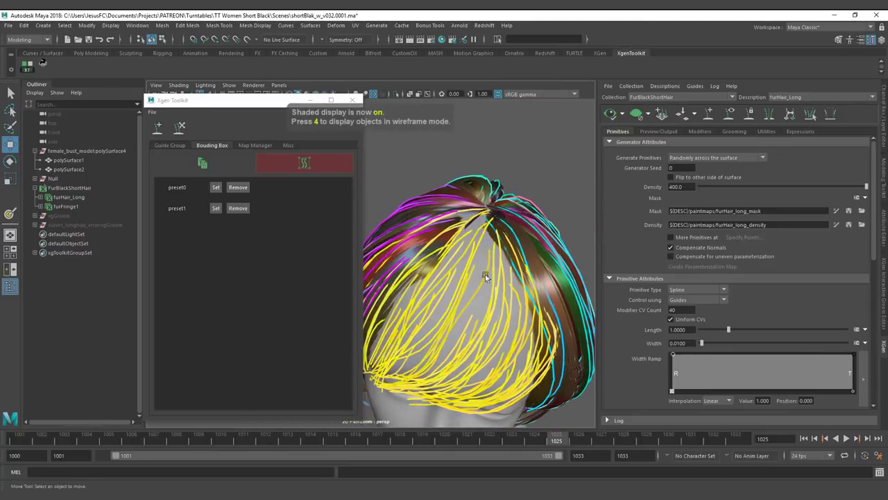
# - Add a guide near the crown beside the yellow guides, rotate it to follow them, and update the hair preview
pyautogui.keyDown('alt'); pyautogui.moveTo(483, 269); pyautogui.dragTo(534, 263); pyautogui.keyUp('alt')
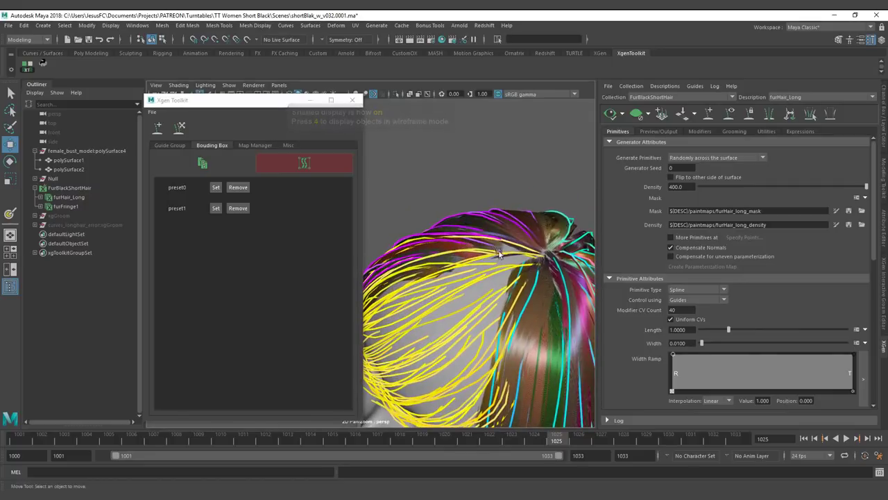
pyautogui.click(711, 116)
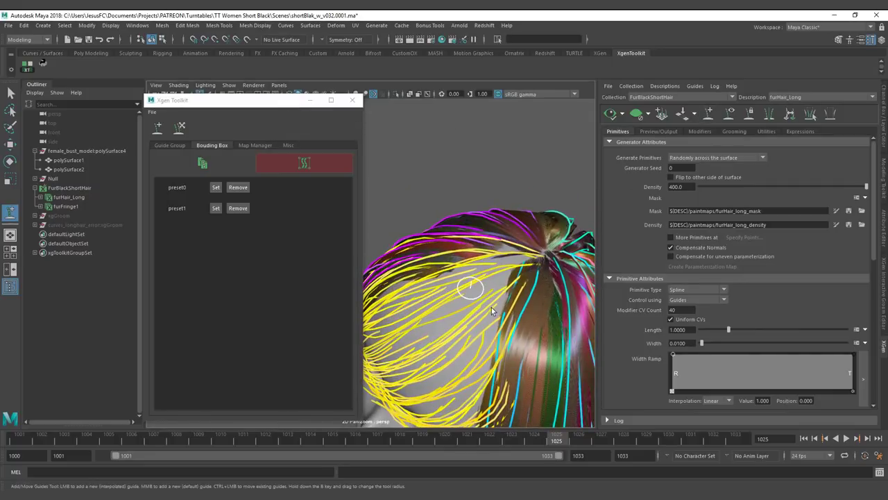
pyautogui.click(512, 297)
pyautogui.press('e')
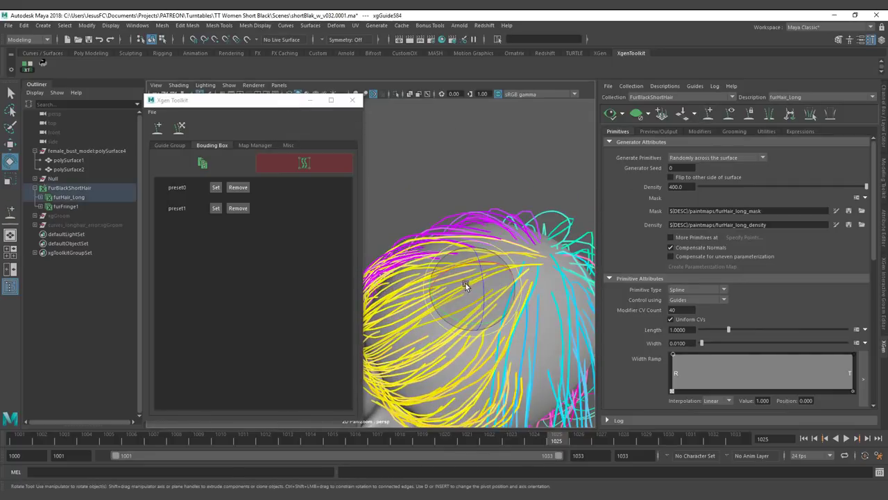
pyautogui.moveTo(467, 288); pyautogui.dragTo(540, 240)
pyautogui.click(610, 114)
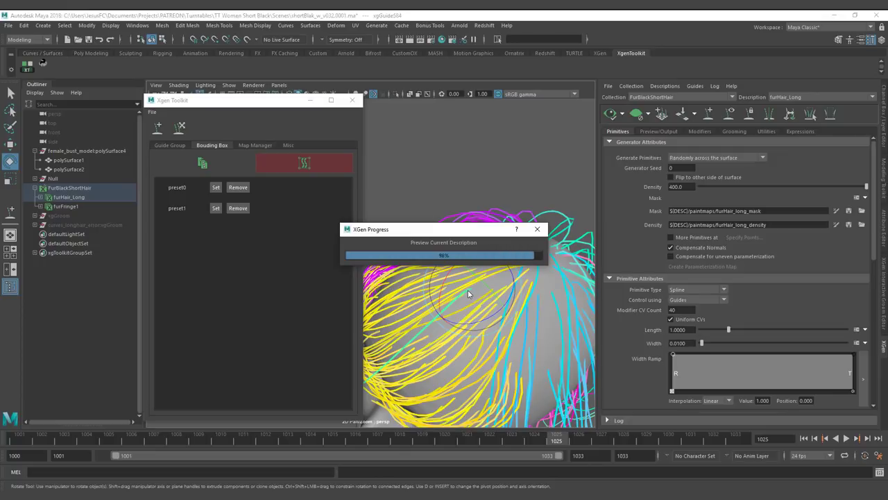
pyautogui.keyDown('alt'); pyautogui.moveTo(521, 221); pyautogui.dragTo(479, 221); pyautogui.keyUp('alt')
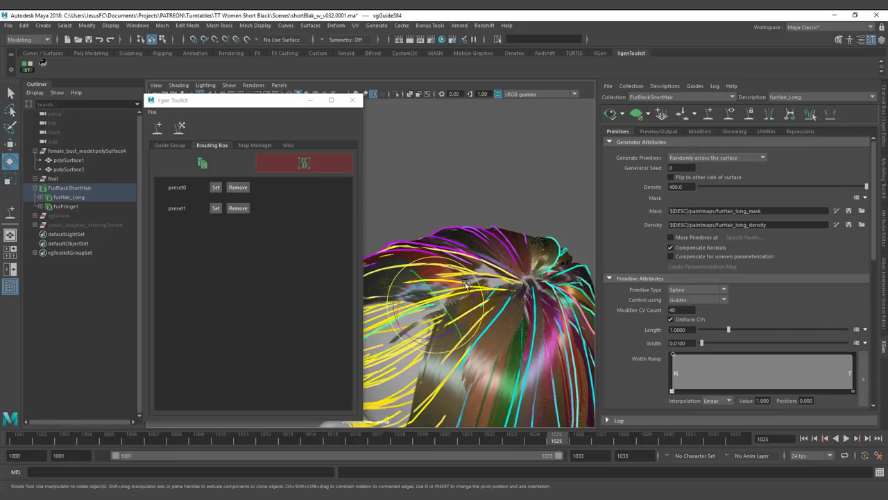
# - Load Clumping1's baseMap onto the head from the Map Manager and clear the hair preview
pyautogui.click(255, 145)
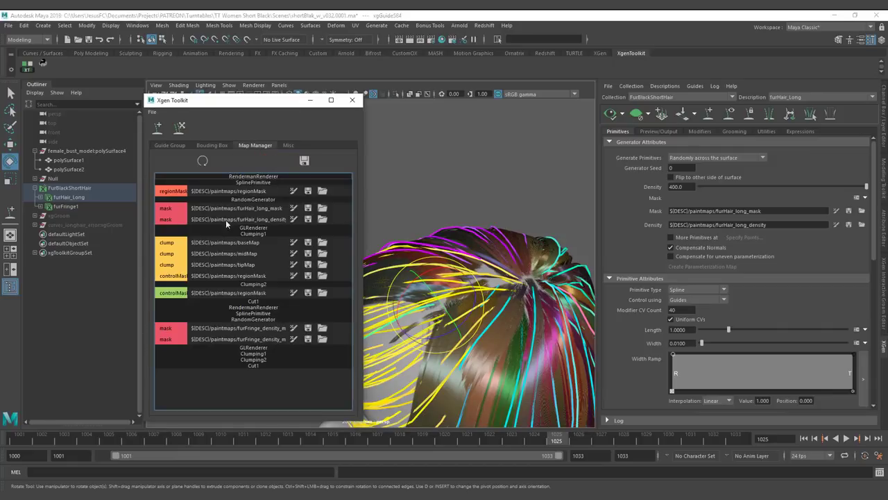
pyautogui.click(294, 243)
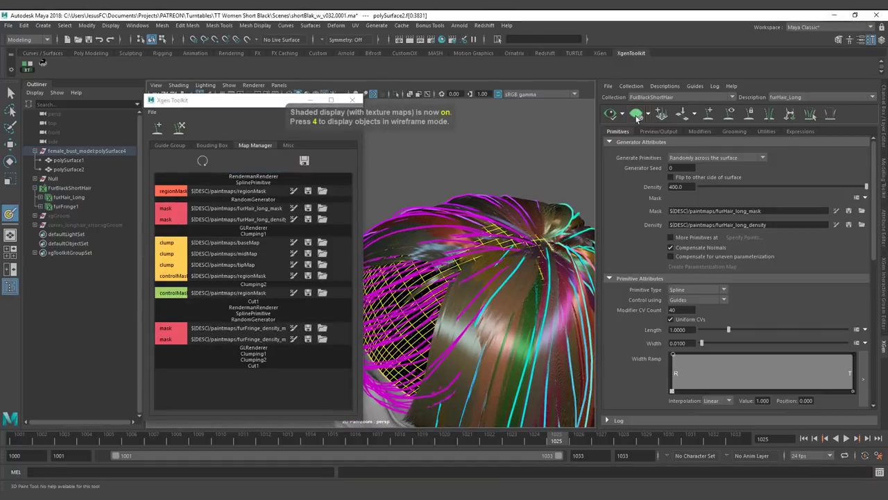
pyautogui.click(637, 117)
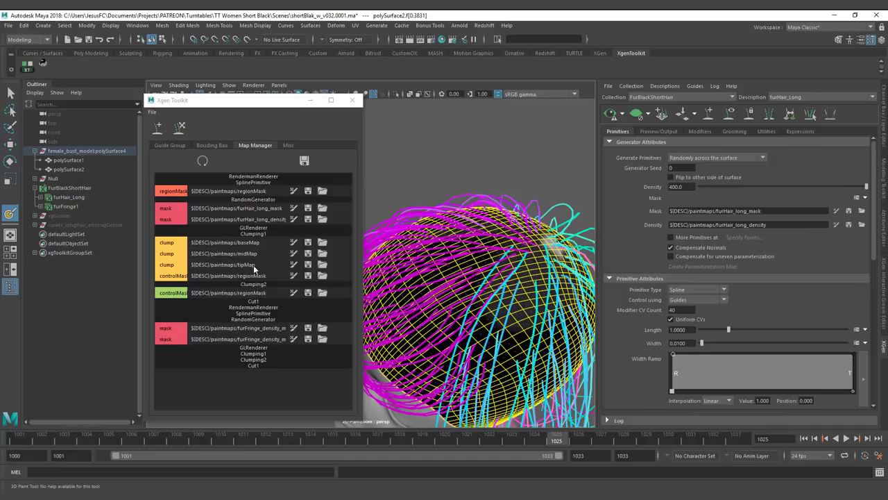
# - Load Clumping1's regionMask, then the lower furFringe density mask, and examine each on the head
pyautogui.click(295, 276)
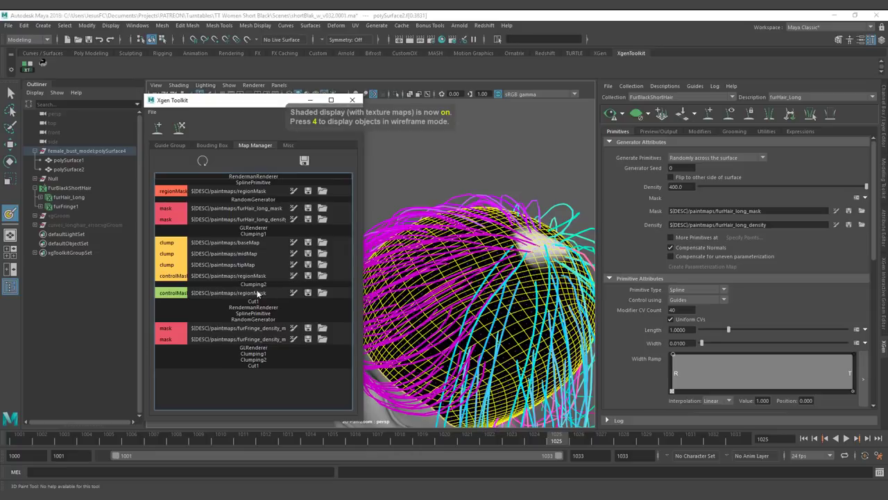
pyautogui.moveTo(446, 298)
pyautogui.keyDown('alt'); pyautogui.mouseDown()
pyautogui.moveTo(477, 285)
pyautogui.moveTo(461, 280)
pyautogui.mouseUp(); pyautogui.keyUp('alt')
pyautogui.click(296, 338)
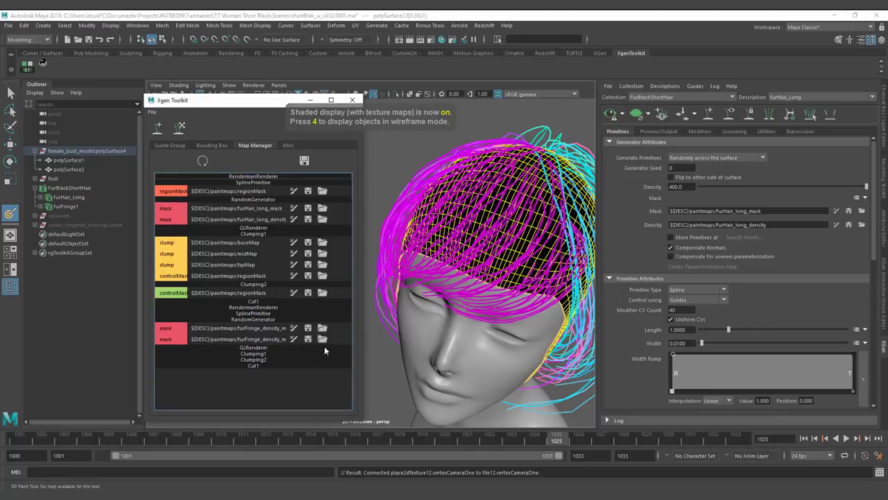
pyautogui.keyDown('alt'); pyautogui.moveTo(469, 214); pyautogui.dragTo(427, 243, button='middle'); pyautogui.keyUp('alt')
pyautogui.keyDown('alt'); pyautogui.moveTo(429, 259); pyautogui.dragTo(310, 333); pyautogui.keyUp('alt')
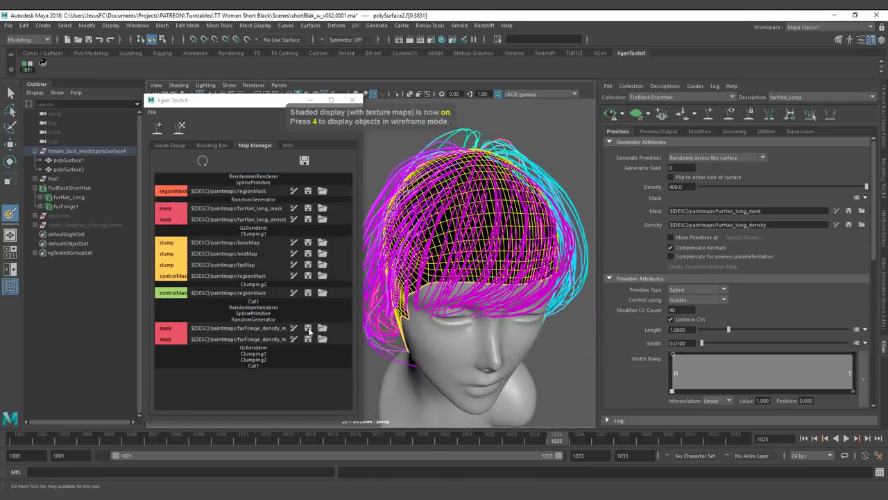
pyautogui.moveTo(444, 292)
pyautogui.keyDown('alt'); pyautogui.mouseDown()
pyautogui.moveTo(463, 264)
pyautogui.moveTo(444, 240)
pyautogui.moveTo(490, 243)
pyautogui.mouseUp(); pyautogui.keyUp('alt')
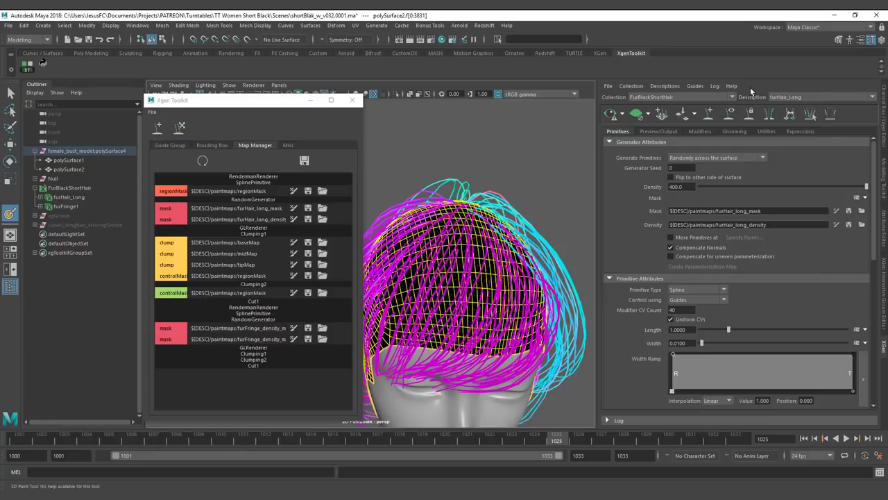
pyautogui.keyDown('alt'); pyautogui.moveTo(441, 197); pyautogui.dragTo(375, 235); pyautogui.keyUp('alt')
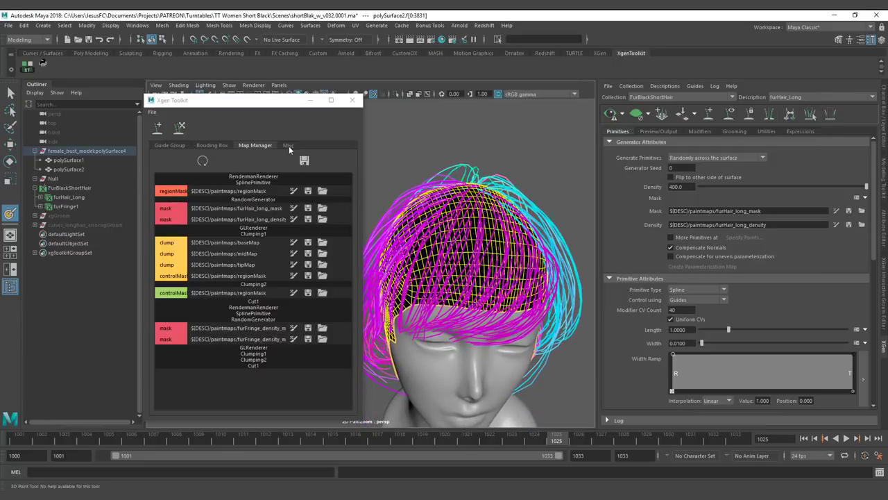
# - Hide the guides of the furHair_Long description and bring the bare scalp into view
pyautogui.click(736, 132)
pyautogui.keyDown('alt'); pyautogui.moveTo(565, 208); pyautogui.dragTo(498, 236); pyautogui.keyUp('alt')
pyautogui.click(729, 118)
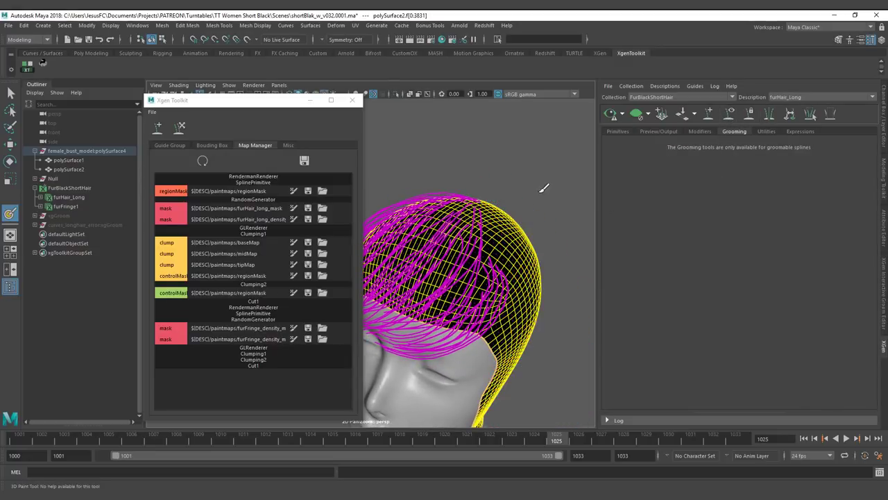
pyautogui.moveTo(555, 201)
pyautogui.keyDown('alt'); pyautogui.mouseDown()
pyautogui.moveTo(499, 197)
pyautogui.moveTo(465, 182)
pyautogui.mouseUp(); pyautogui.keyUp('alt')
pyautogui.keyDown('alt'); pyautogui.moveTo(535, 130); pyautogui.dragTo(486, 142); pyautogui.keyUp('alt')
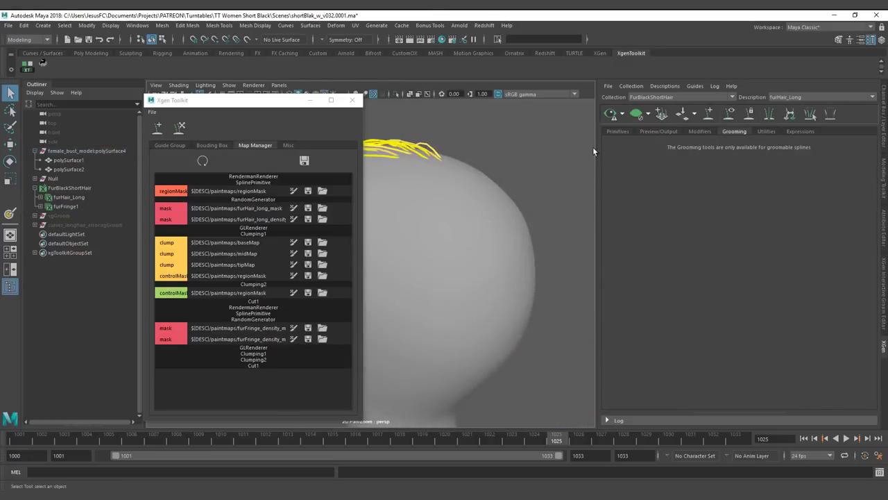
# - Open the clumping map setup for the Clumping1 modifier of furHair_Long
pyautogui.click(718, 130)
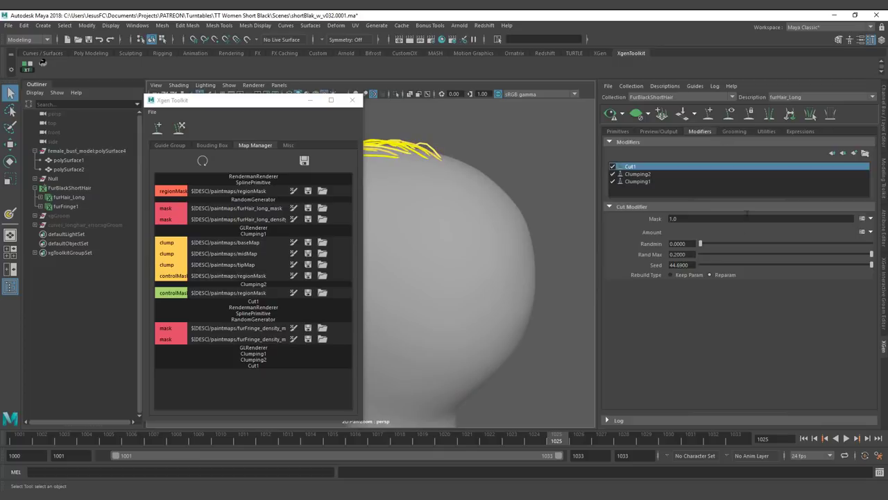
pyautogui.click(644, 180)
pyautogui.scroll(-2, 877, 278)
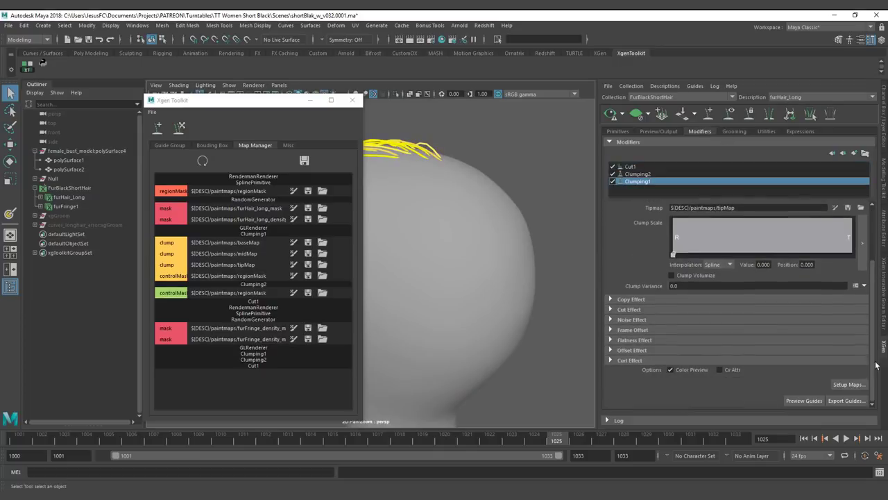
pyautogui.click(848, 384)
pyautogui.moveTo(459, 150); pyautogui.dragTo(552, 160)
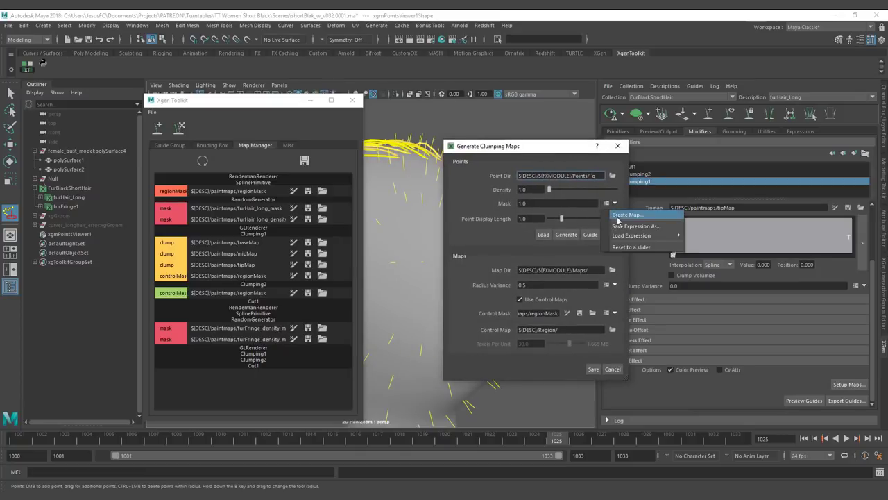
pyautogui.moveTo(562, 219); pyautogui.dragTo(507, 216)
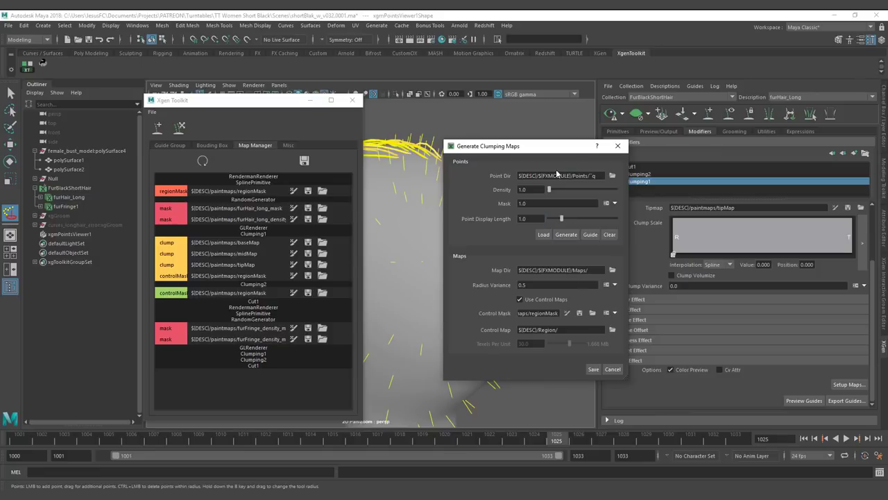
# - Create a point mask map named Mask_C01 with resolution 5.0 and a white start color
pyautogui.click(288, 145)
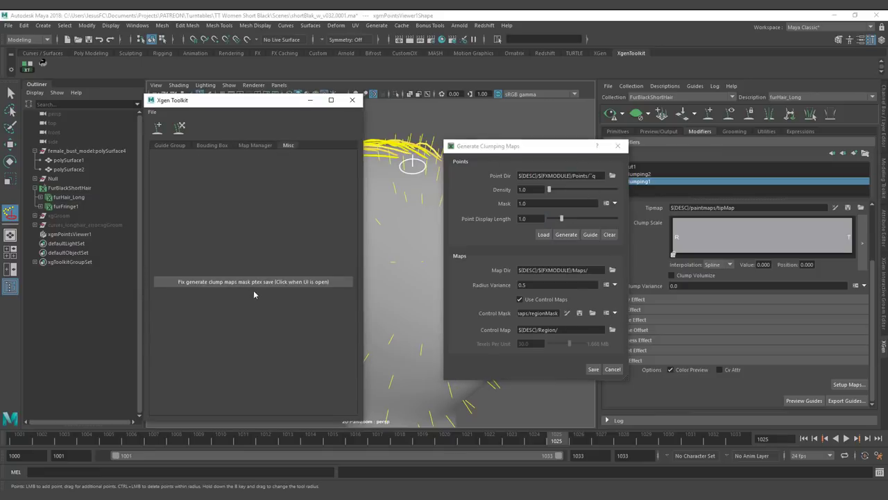
pyautogui.click(615, 203)
pyautogui.click(632, 214)
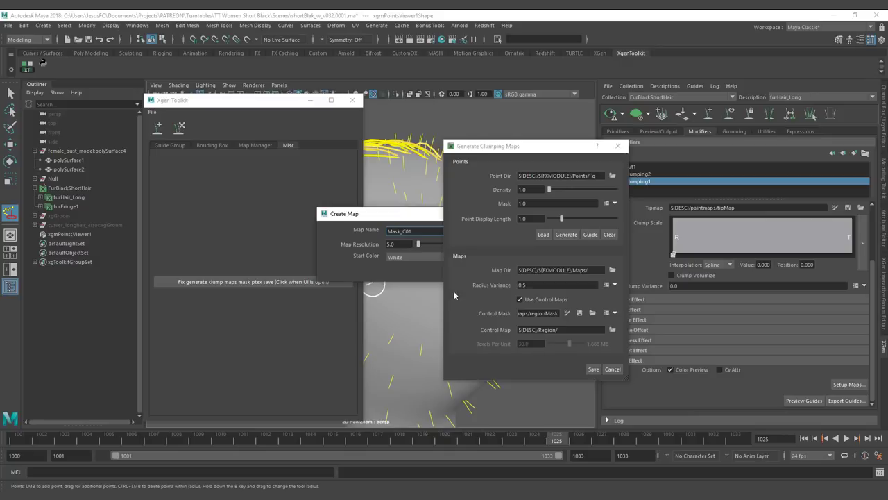
pyautogui.moveTo(422, 215); pyautogui.dragTo(250, 199)
pyautogui.click(337, 256)
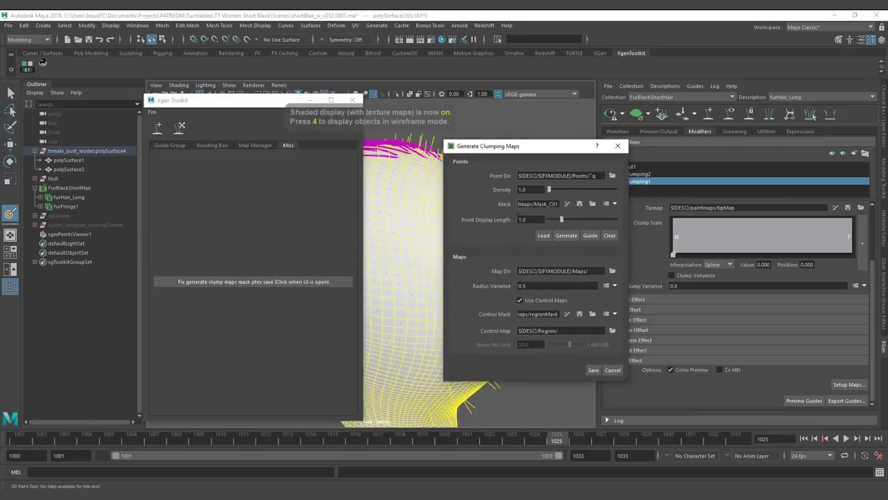
# - Apply the toolkit's fix for saving clump mask ptex maps and paint a black area on Mask_C01
pyautogui.click(280, 282)
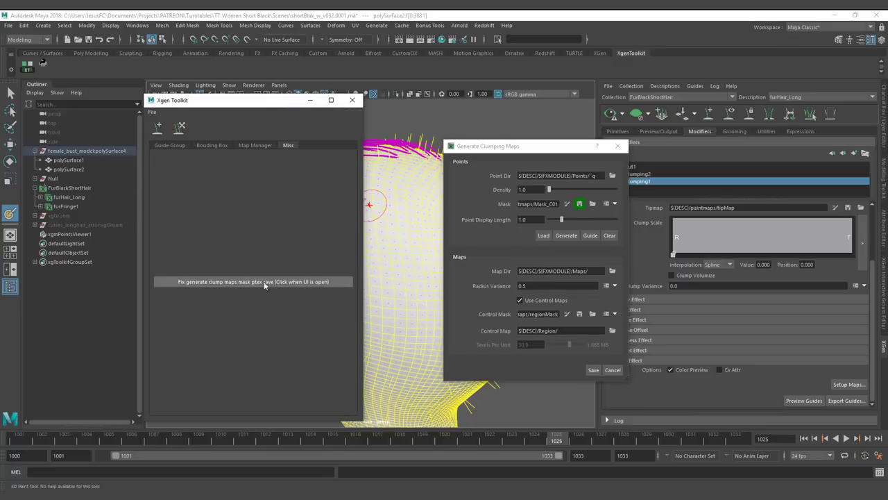
pyautogui.click(566, 204)
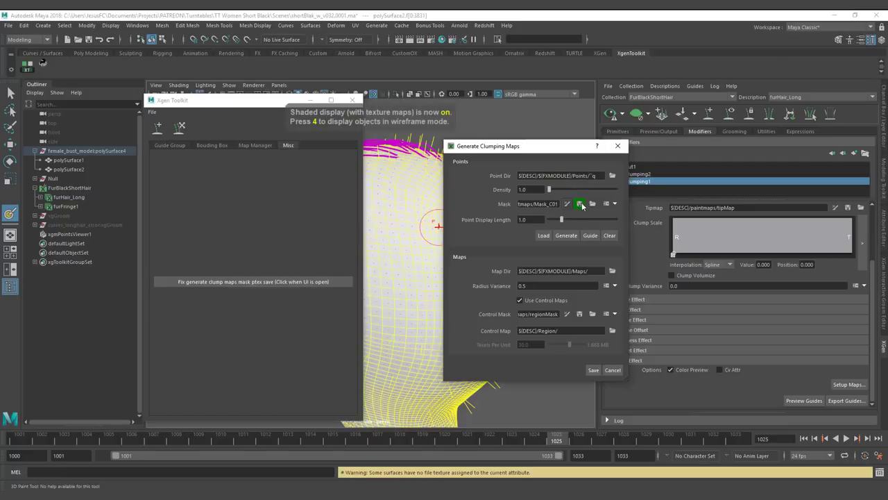
pyautogui.click(408, 189)
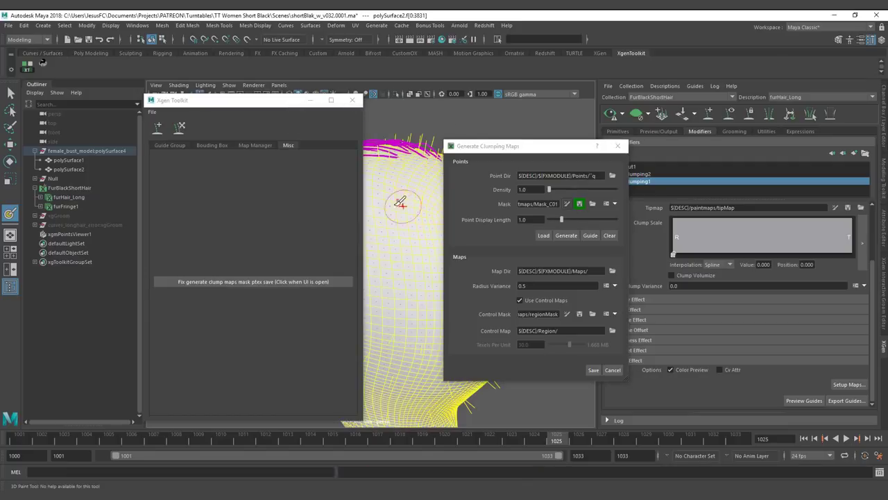
pyautogui.moveTo(368, 189); pyautogui.dragTo(417, 211)
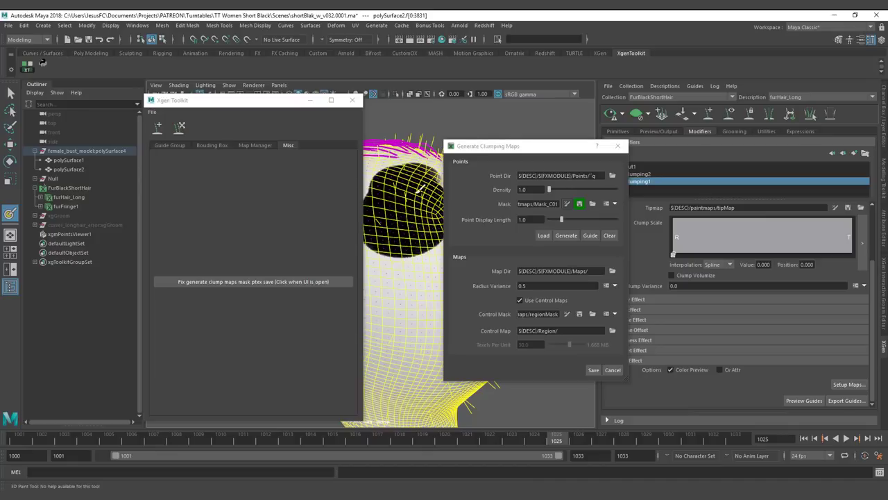
# - Save the painted Mask_C01 map and regenerate the clumping points from it
pyautogui.click(567, 238)
pyautogui.keyDown('alt'); pyautogui.moveTo(420, 203); pyautogui.dragTo(459, 207, button='middle'); pyautogui.keyUp('alt')
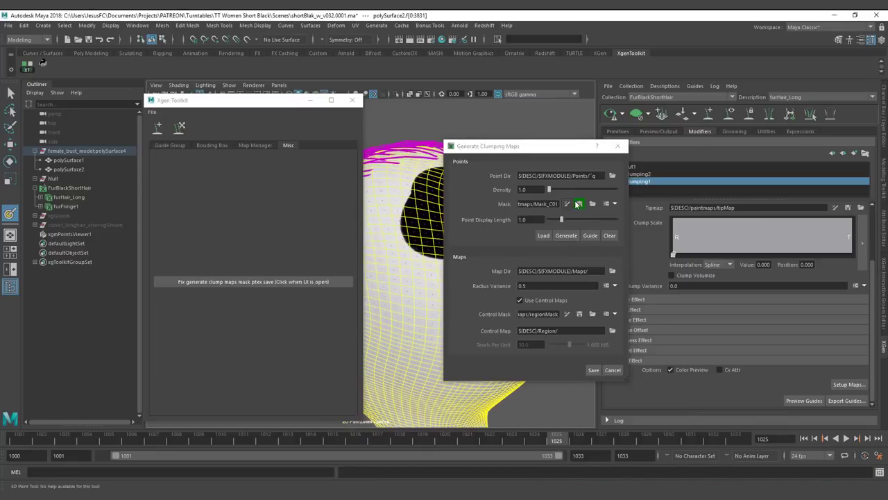
pyautogui.click(578, 205)
pyautogui.click(567, 235)
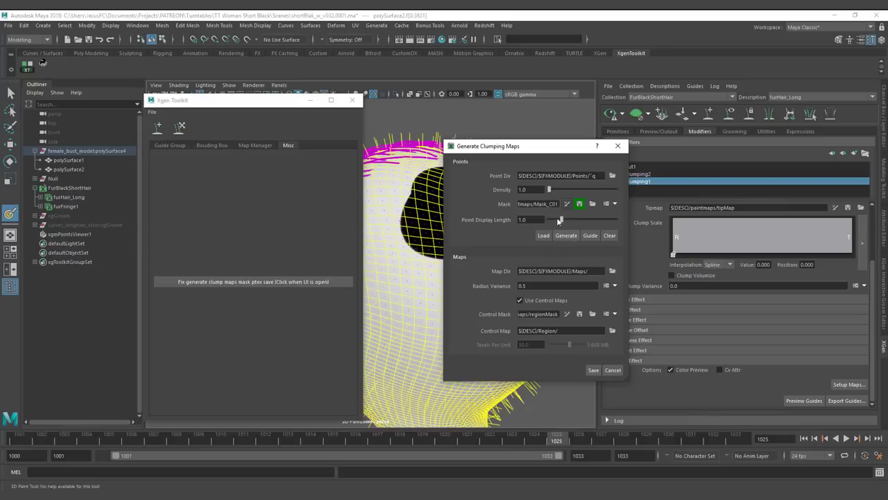
pyautogui.moveTo(429, 193)
pyautogui.keyDown('alt'); pyautogui.mouseDown()
pyautogui.moveTo(407, 175)
pyautogui.moveTo(409, 197)
pyautogui.moveTo(407, 184)
pyautogui.moveTo(419, 195)
pyautogui.mouseUp(); pyautogui.keyUp('alt')
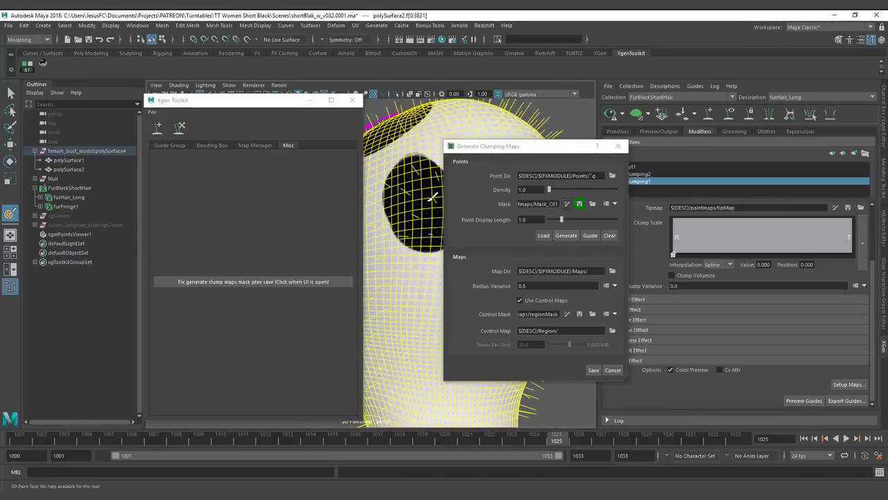
pyautogui.click(580, 206)
pyautogui.click(561, 238)
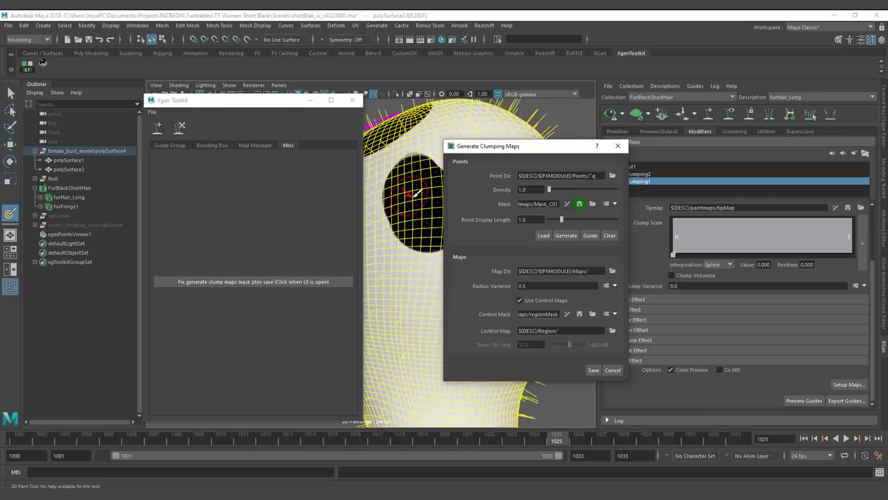
# - Move the Generate Clumping Maps and Xgen Toolkit windows apart to examine the generated points on the head
pyautogui.keyDown('alt'); pyautogui.moveTo(400, 175); pyautogui.dragTo(433, 182); pyautogui.keyUp('alt')
pyautogui.moveTo(500, 146); pyautogui.dragTo(577, 144)
pyautogui.moveTo(240, 100); pyautogui.dragTo(201, 103)
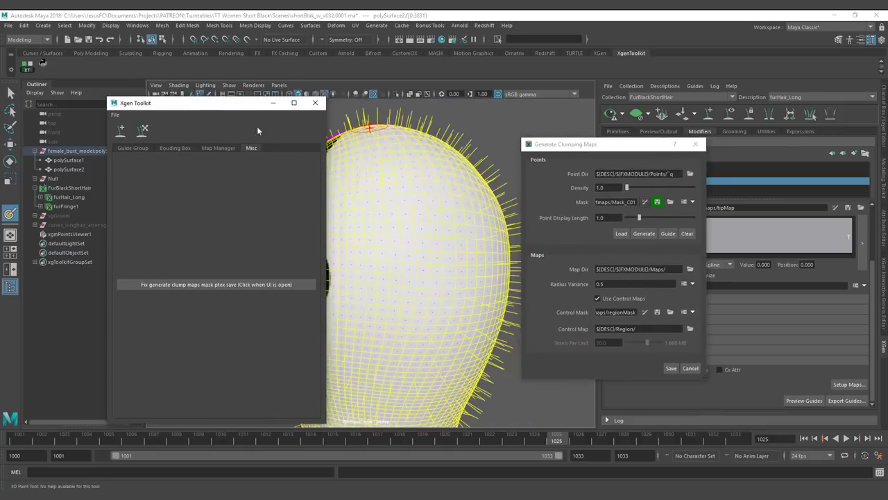
pyautogui.keyDown('alt'); pyautogui.moveTo(453, 182); pyautogui.dragTo(424, 195); pyautogui.keyUp('alt')
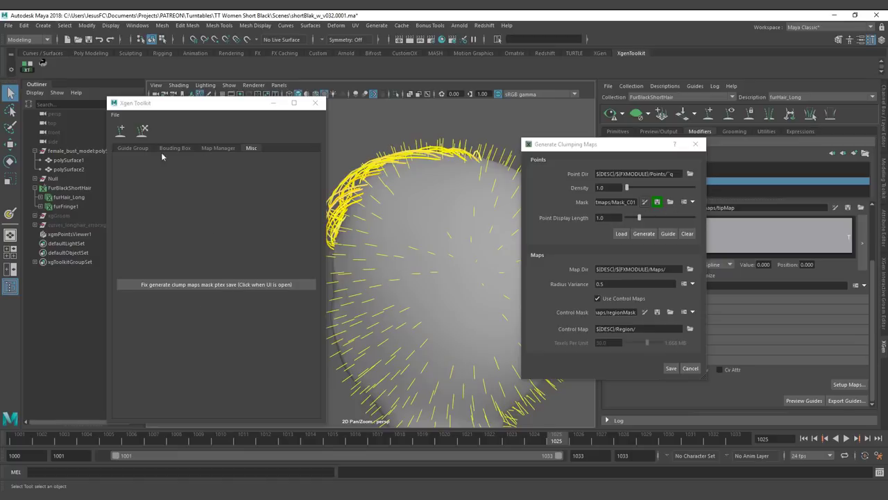
# - Return to the guide groups, move the clumping dialog aside, and hide the furHair_Long and furFringe1 descriptions
pyautogui.click(134, 148)
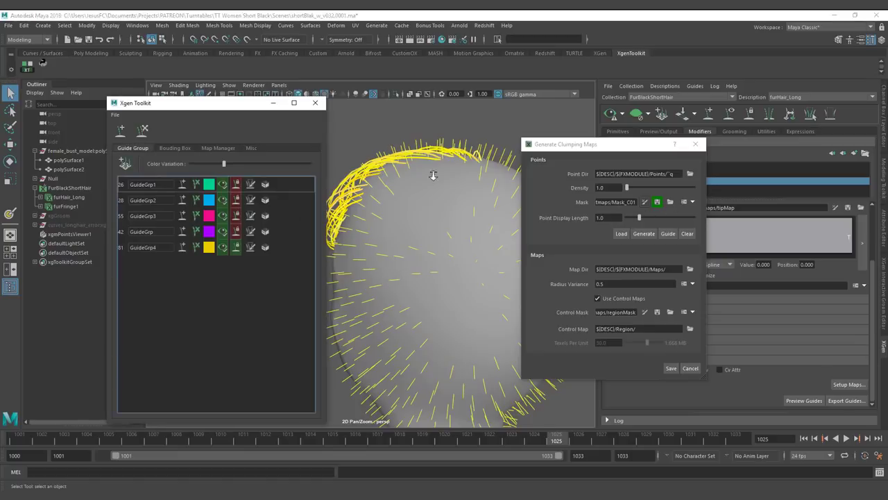
pyautogui.keyDown('alt'); pyautogui.moveTo(435, 170); pyautogui.dragTo(488, 188); pyautogui.keyUp('alt')
pyautogui.moveTo(615, 139); pyautogui.dragTo(683, 182)
pyautogui.click(70, 188)
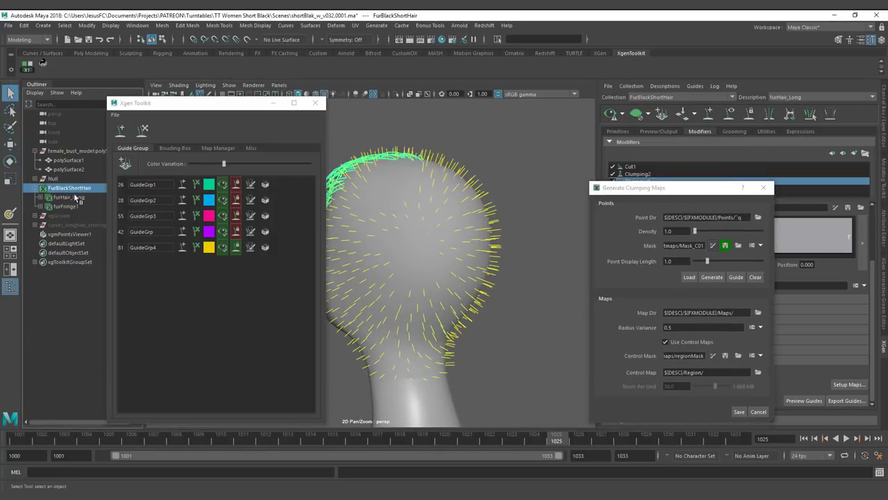
pyautogui.click(66, 206)
pyautogui.keyDown('shift'); pyautogui.click(68, 195); pyautogui.keyUp('shift')
pyautogui.hotkey('ctrl', 'h')
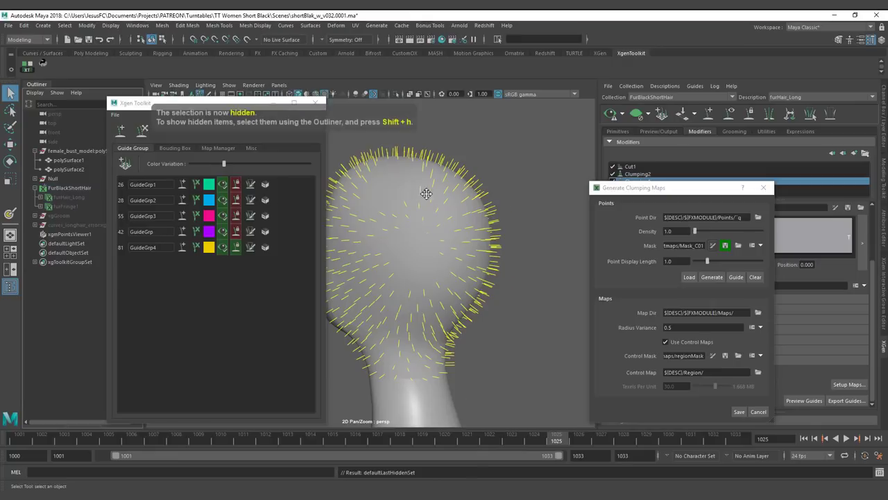
# - Create a spline description named test_groom on polySurface2 in the FurBlackShortHair collection, controlled by placing and shaping guides
pyautogui.keyDown('alt'); pyautogui.moveTo(425, 193); pyautogui.dragTo(568, 155); pyautogui.keyUp('alt')
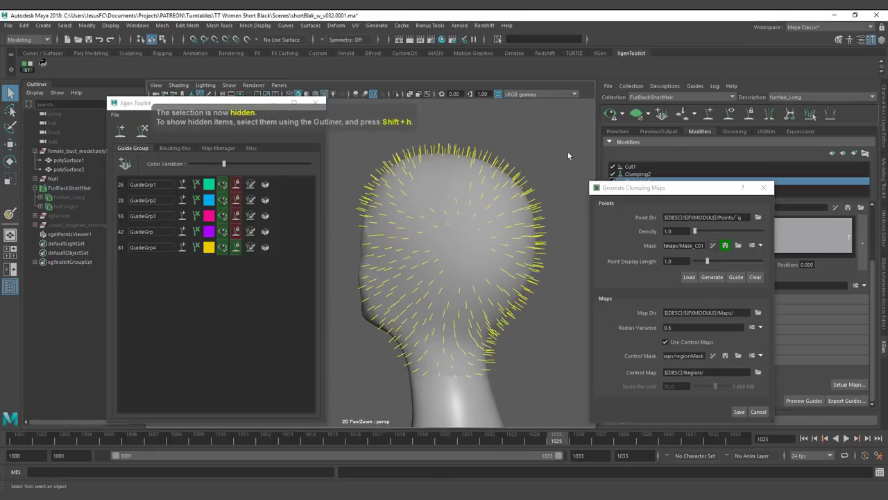
pyautogui.click(72, 169)
pyautogui.click(77, 161)
pyautogui.click(96, 171)
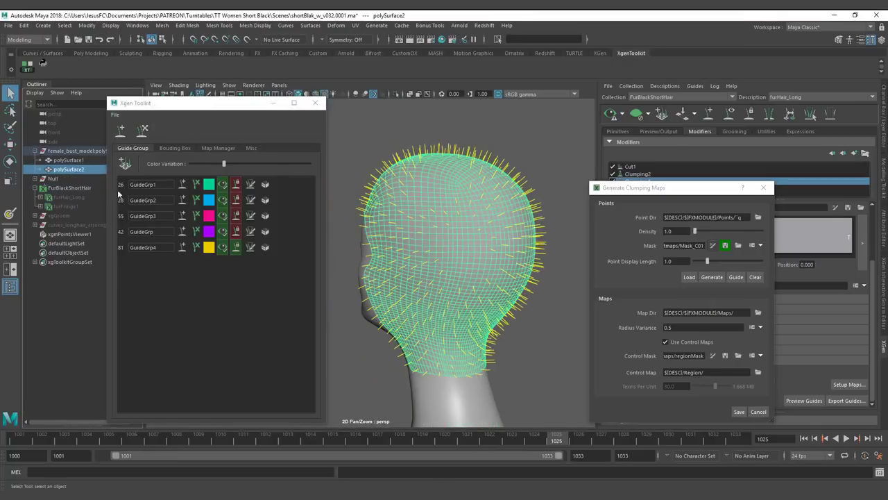
pyautogui.click(665, 86)
pyautogui.click(658, 97)
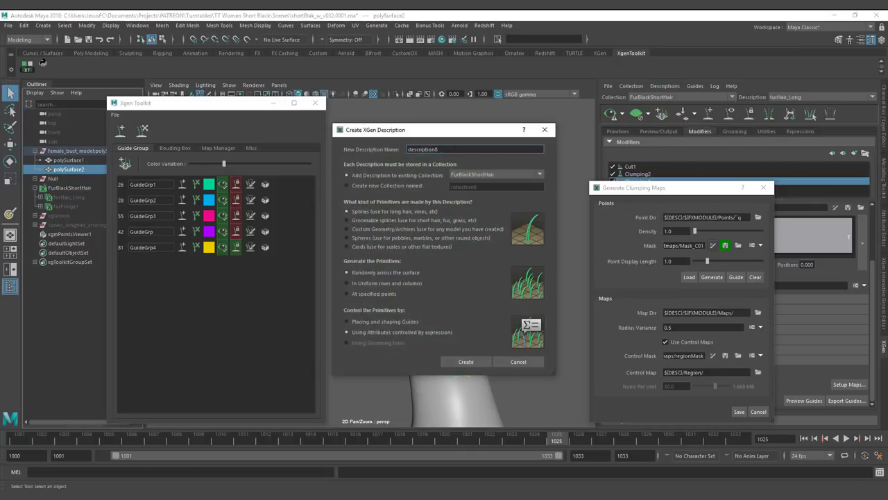
pyautogui.write('test_groom')
pyautogui.click(462, 360)
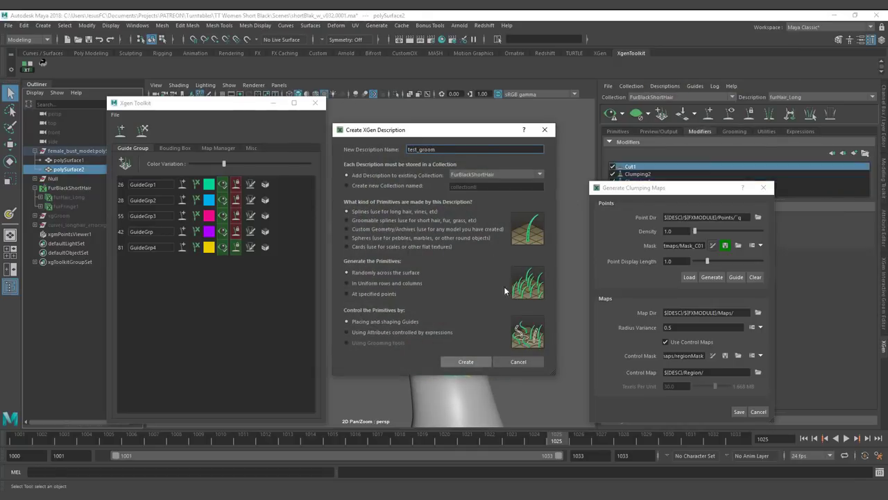
# - Close the clumping dialog and place a set of guides scattered over one side of the back of the head
pyautogui.click(764, 188)
pyautogui.click(711, 116)
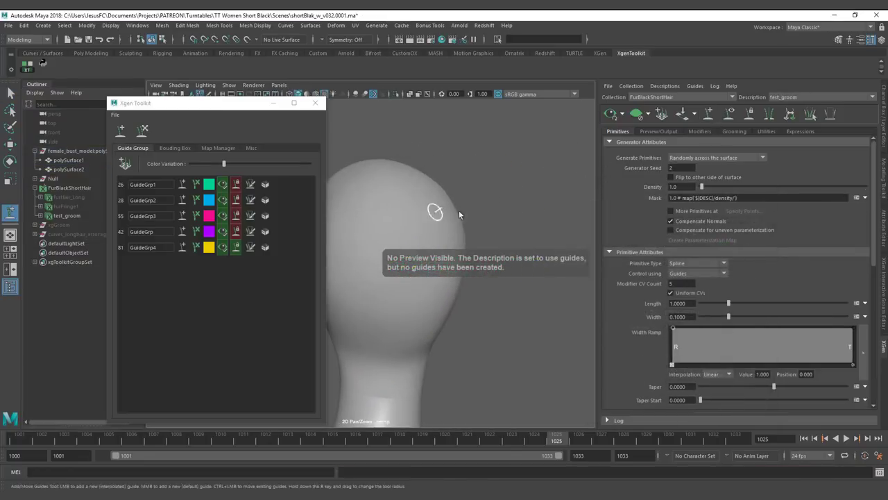
pyautogui.keyDown('alt'); pyautogui.moveTo(367, 221); pyautogui.dragTo(478, 218, button='middle'); pyautogui.keyUp('alt')
pyautogui.click(479, 219)
pyautogui.keyDown('alt'); pyautogui.moveTo(477, 174); pyautogui.dragTo(459, 164, button='middle'); pyautogui.keyUp('alt')
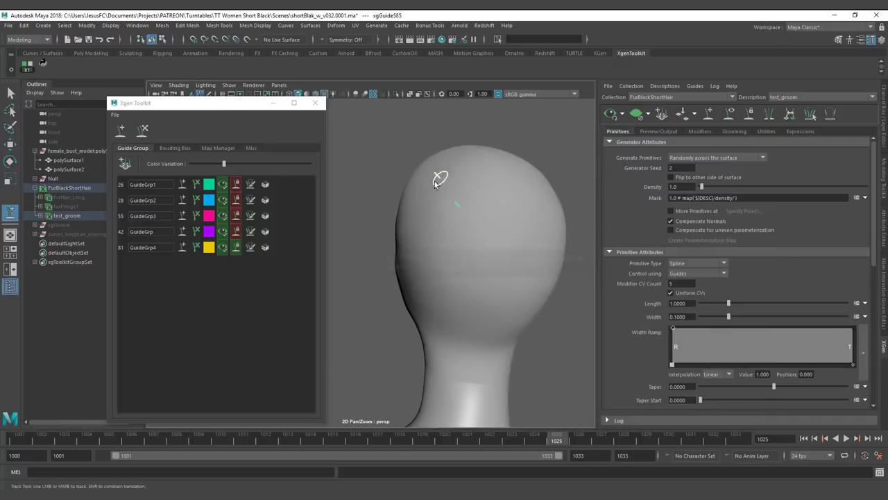
pyautogui.click(440, 180)
pyautogui.click(412, 231)
pyautogui.click(442, 257)
pyautogui.click(468, 252)
pyautogui.click(483, 230)
pyautogui.click(452, 292)
# - Select all the placed guides and scale them up to several times their length
pyautogui.press('q')
pyautogui.moveTo(389, 169); pyautogui.dragTo(500, 317)
pyautogui.press('r')
pyautogui.moveTo(420, 286); pyautogui.dragTo(477, 258)
pyautogui.keyDown('alt'); pyautogui.moveTo(477, 257); pyautogui.dragTo(386, 219, button='right'); pyautogui.keyUp('alt')
pyautogui.keyDown('alt'); pyautogui.moveTo(386, 219); pyautogui.dragTo(415, 226, button='middle'); pyautogui.keyUp('alt')
# - Bend the long guides downward with the toolkit's Sculpt Guides tool, viewing the head from behind
pyautogui.click(143, 130)
pyautogui.keyDown('alt'); pyautogui.moveTo(467, 233); pyautogui.dragTo(447, 233); pyautogui.keyUp('alt')
pyautogui.keyDown('alt'); pyautogui.moveTo(409, 232); pyautogui.dragTo(474, 221, button='middle'); pyautogui.keyUp('alt')
pyautogui.moveTo(468, 286)
pyautogui.keyDown('alt'); pyautogui.mouseDown()
pyautogui.moveTo(427, 288)
pyautogui.moveTo(438, 366)
pyautogui.mouseUp(); pyautogui.keyUp('alt')
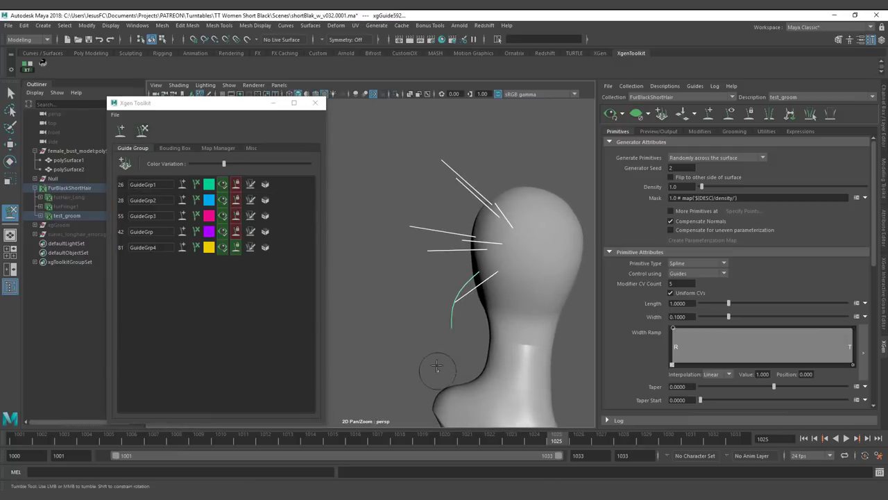
pyautogui.moveTo(419, 250); pyautogui.dragTo(421, 335)
pyautogui.moveTo(404, 234); pyautogui.dragTo(424, 306)
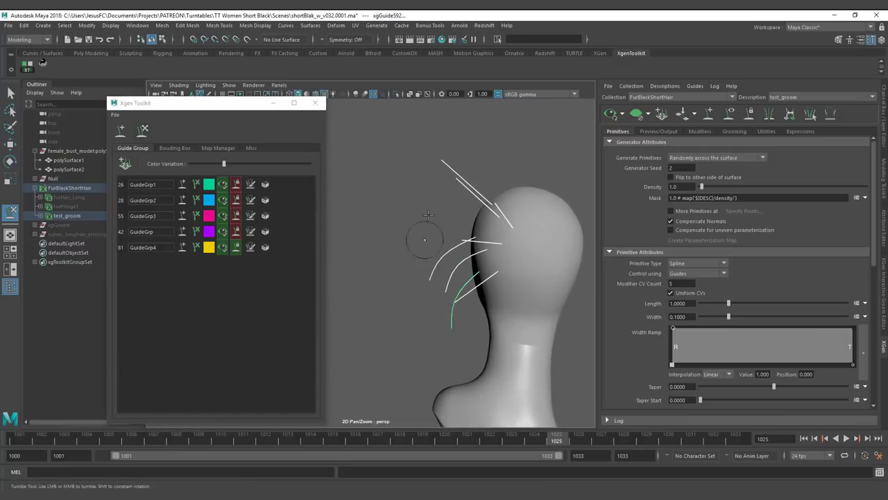
pyautogui.moveTo(431, 160); pyautogui.dragTo(436, 260)
pyautogui.moveTo(454, 175); pyautogui.dragTo(368, 326)
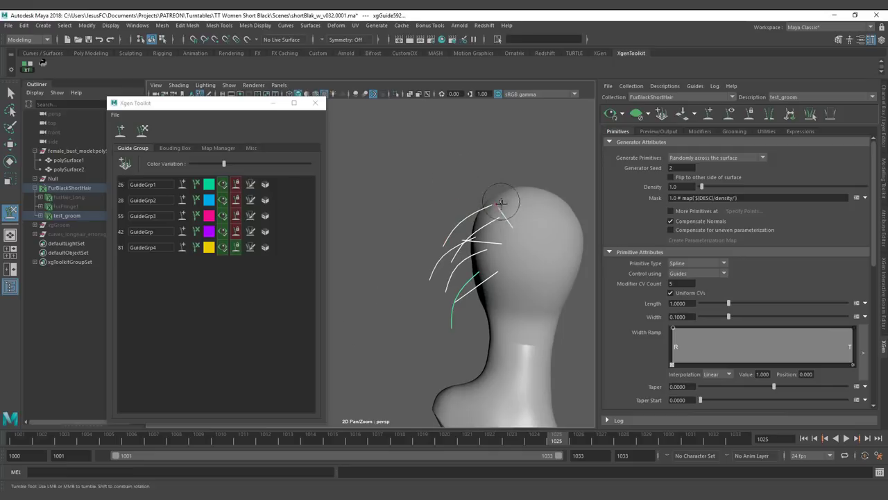
# - Add two more guides towards the middle of the back of the head and bend the lower one downward
pyautogui.press('q')
pyautogui.press('y')
pyautogui.press('q')
pyautogui.press('y')
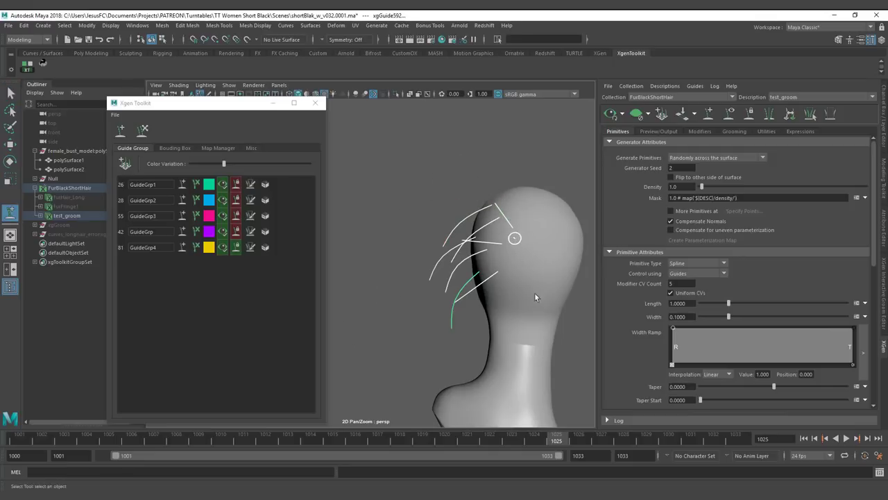
pyautogui.click(516, 241)
pyautogui.click(518, 278)
pyautogui.press('q')
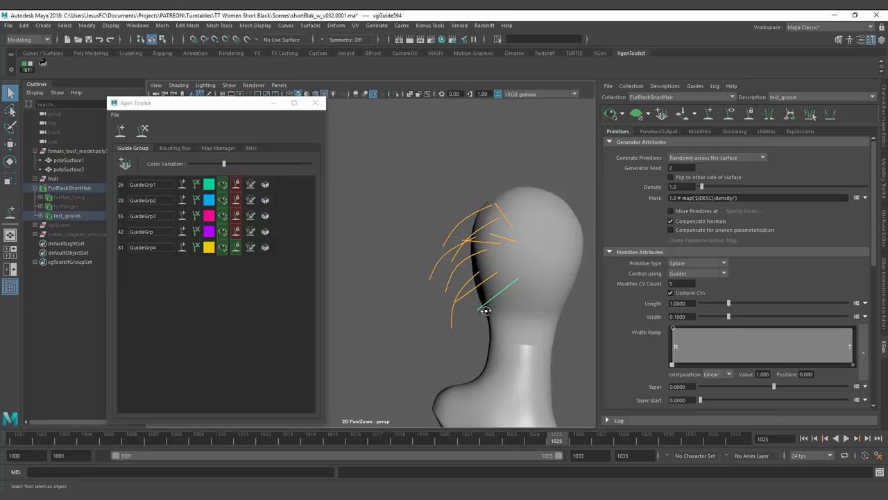
pyautogui.keyDown('alt'); pyautogui.moveTo(486, 311); pyautogui.dragTo(481, 402); pyautogui.keyUp('alt')
pyautogui.press('y')
pyautogui.moveTo(484, 329); pyautogui.dragTo(501, 350)
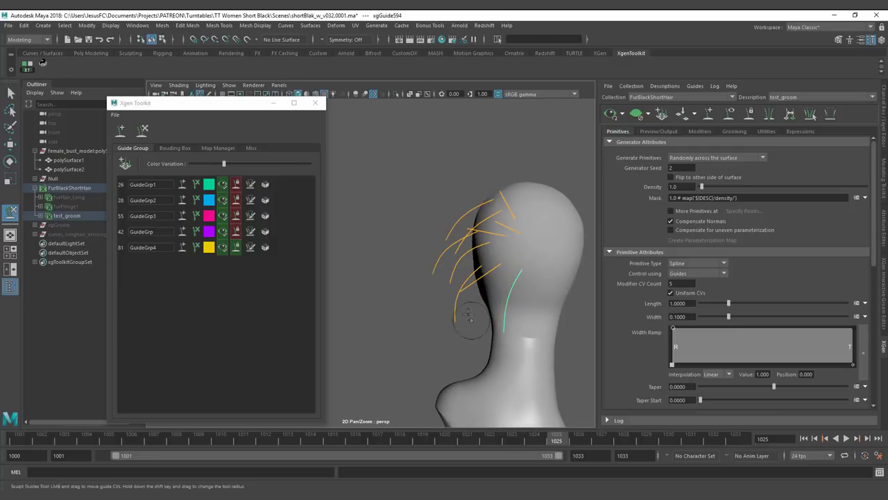
# - Select three of the remaining straight guides one by one and bend each downward to match its neighbours
pyautogui.press('q')
pyautogui.click(464, 283)
pyautogui.press('y')
pyautogui.moveTo(459, 292)
pyautogui.mouseDown()
pyautogui.moveTo(462, 335)
pyautogui.moveTo(473, 338)
pyautogui.mouseUp()
pyautogui.press('q')
pyautogui.click(485, 236)
pyautogui.press('y')
pyautogui.moveTo(449, 263); pyautogui.dragTo(453, 278)
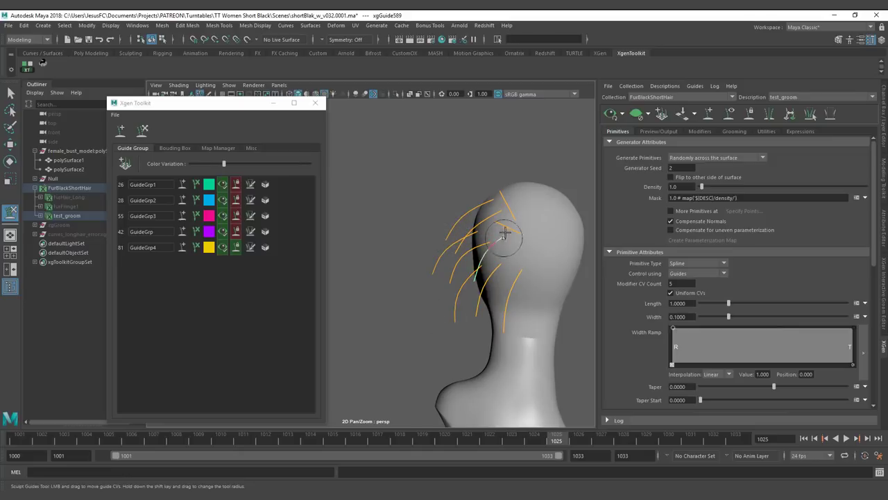
pyautogui.press('q')
pyautogui.click(503, 226)
pyautogui.press('y')
pyautogui.moveTo(496, 224)
pyautogui.mouseDown()
pyautogui.moveTo(485, 264)
pyautogui.moveTo(470, 232)
pyautogui.mouseUp()
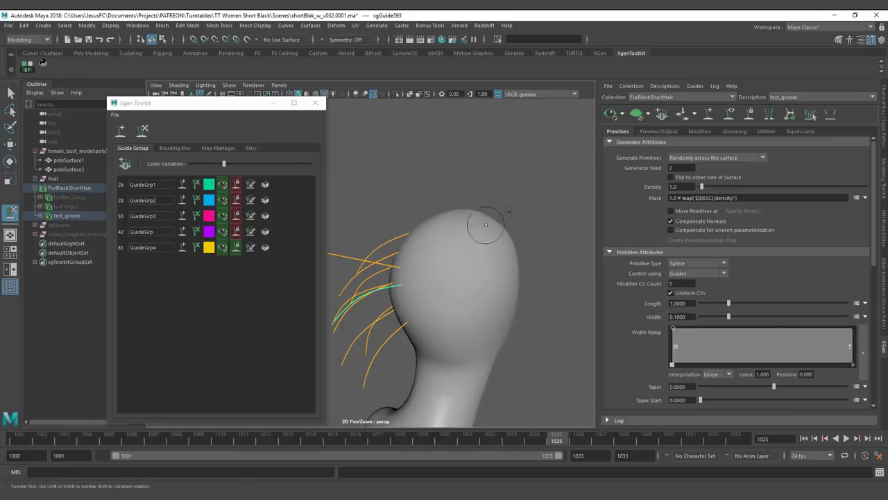
# - Bend the last straight guide on the upper back of the head downward and check the curves from the side
pyautogui.keyDown('alt'); pyautogui.moveTo(378, 205); pyautogui.dragTo(407, 215); pyautogui.keyUp('alt')
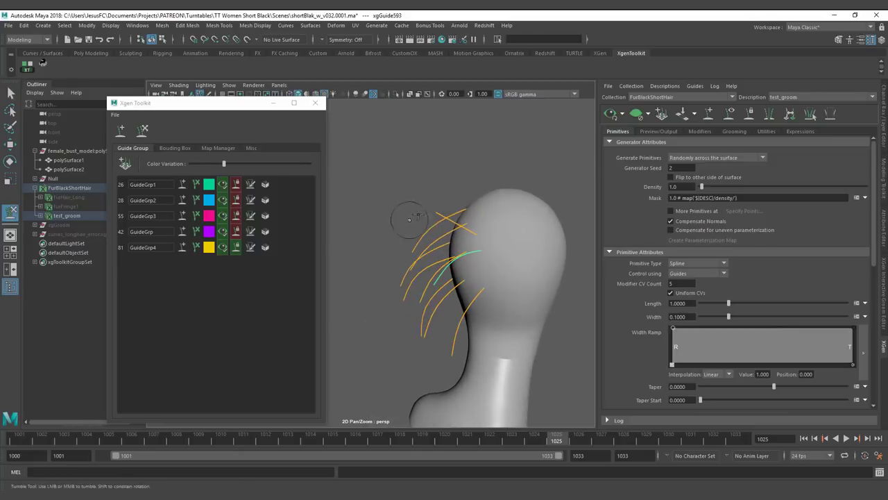
pyautogui.press('q')
pyautogui.click(434, 214)
pyautogui.press('y')
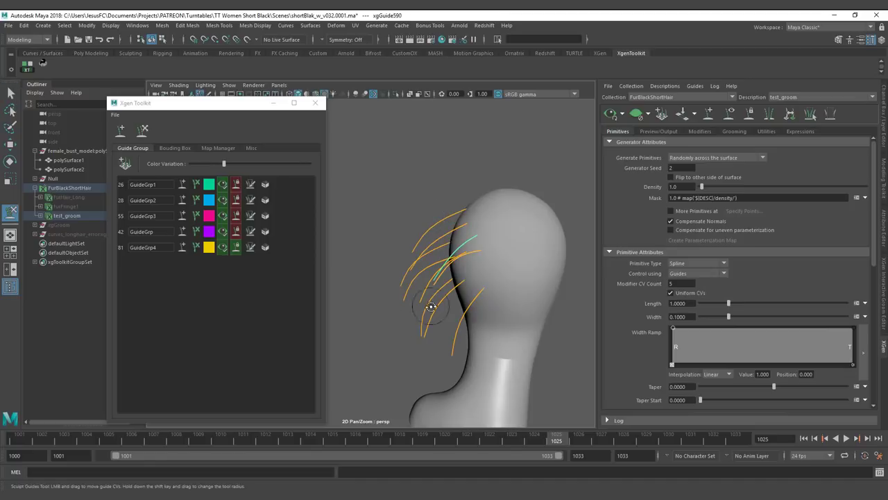
pyautogui.keyDown('alt'); pyautogui.moveTo(432, 307); pyautogui.dragTo(525, 242); pyautogui.keyUp('alt')
pyautogui.keyDown('alt'); pyautogui.moveTo(525, 242); pyautogui.dragTo(477, 245, button='middle'); pyautogui.keyUp('alt')
pyautogui.keyDown('alt'); pyautogui.moveTo(478, 245); pyautogui.dragTo(499, 242); pyautogui.keyUp('alt')
pyautogui.press('q')
pyautogui.click(503, 254)
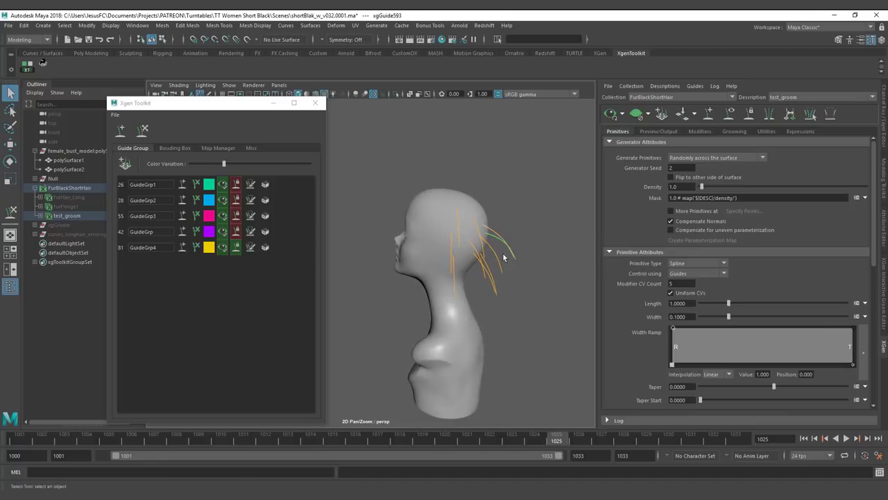
pyautogui.press('y')
# - Select all the sculpted guides and create a new guide group from them in the Xgen Toolkit
pyautogui.keyDown('alt'); pyautogui.moveTo(520, 316); pyautogui.dragTo(408, 237); pyautogui.keyUp('alt')
pyautogui.press('q')
pyautogui.moveTo(389, 191); pyautogui.dragTo(465, 332)
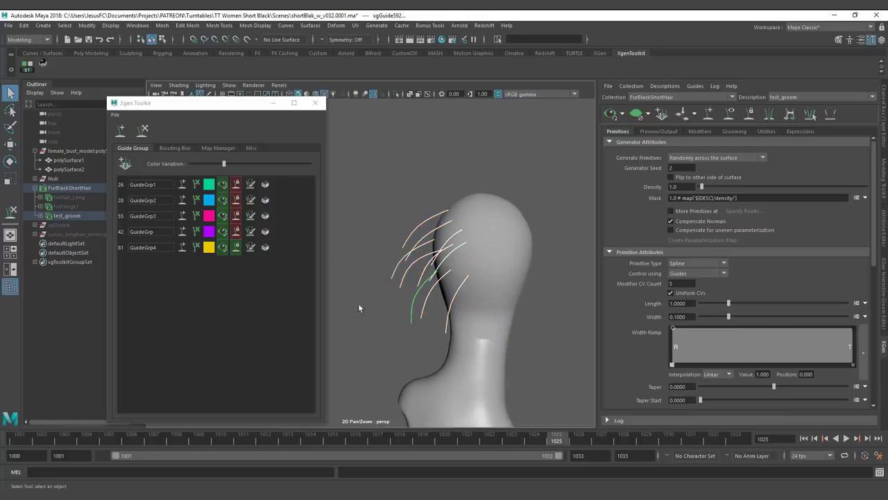
pyautogui.click(425, 186)
pyautogui.keyDown('alt'); pyautogui.moveTo(424, 186); pyautogui.dragTo(366, 167); pyautogui.keyUp('alt')
pyautogui.click(186, 288)
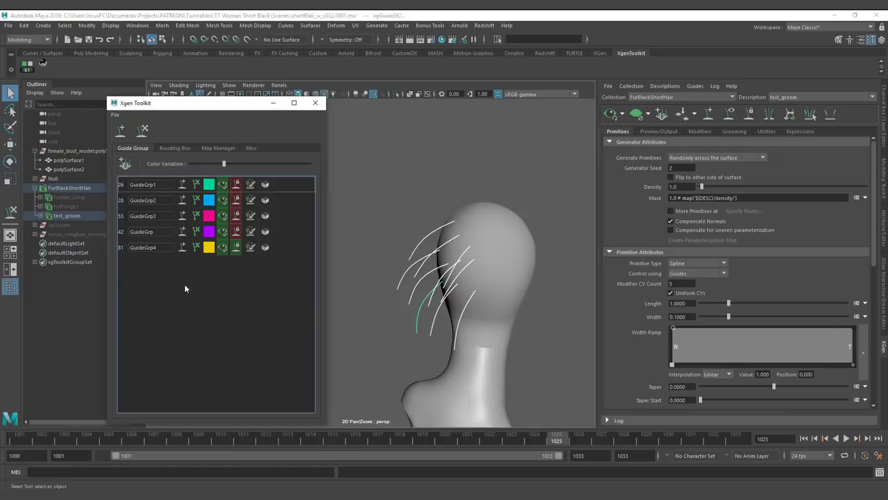
pyautogui.keyDown('alt'); pyautogui.moveTo(405, 184); pyautogui.dragTo(395, 168, button='middle'); pyautogui.keyUp('alt')
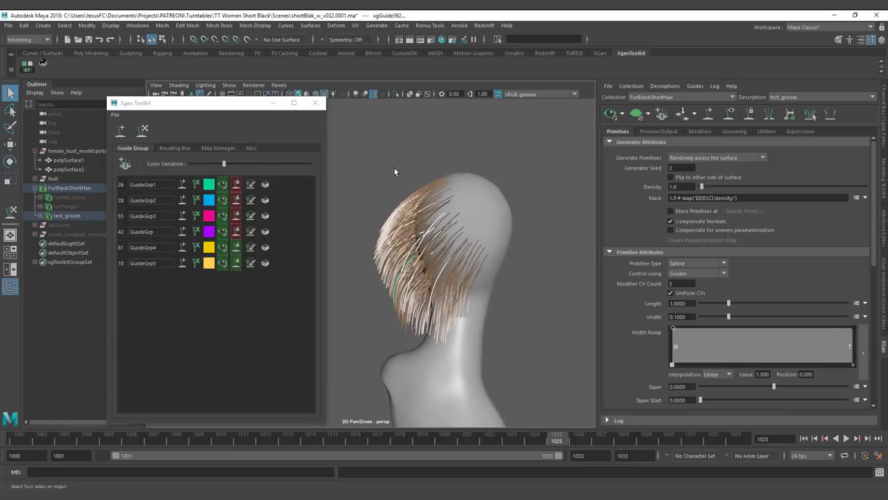
# - Set the color of guide group GuideGrp5 to purple
pyautogui.click(206, 264)
pyautogui.click(361, 264)
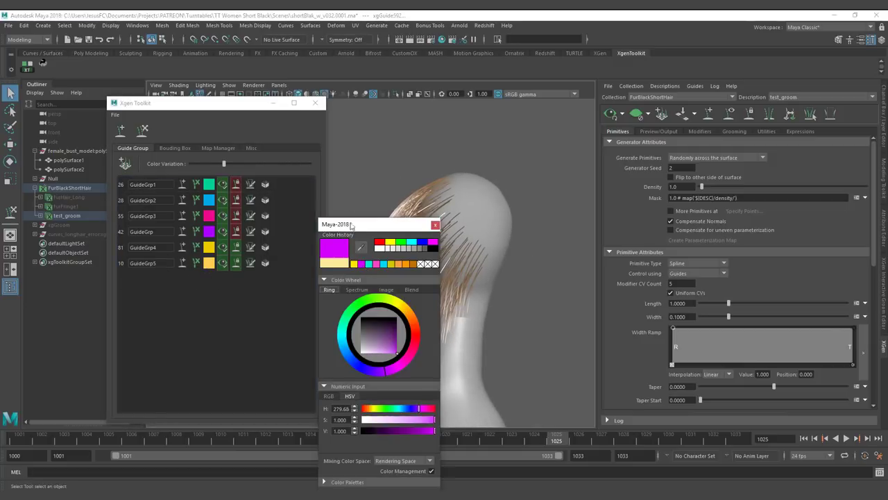
pyautogui.click(441, 234)
pyautogui.moveTo(357, 223); pyautogui.dragTo(374, 98)
pyautogui.click(401, 371)
pyautogui.click(461, 142)
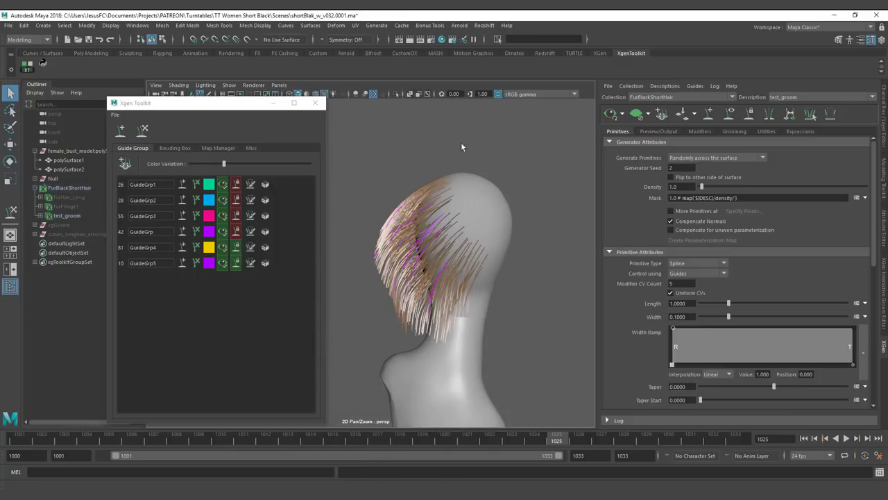
# - Clear the hair preview, try mirroring GuideGrp5 from left to right, and undo the mirroring
pyautogui.click(637, 116)
pyautogui.click(264, 263)
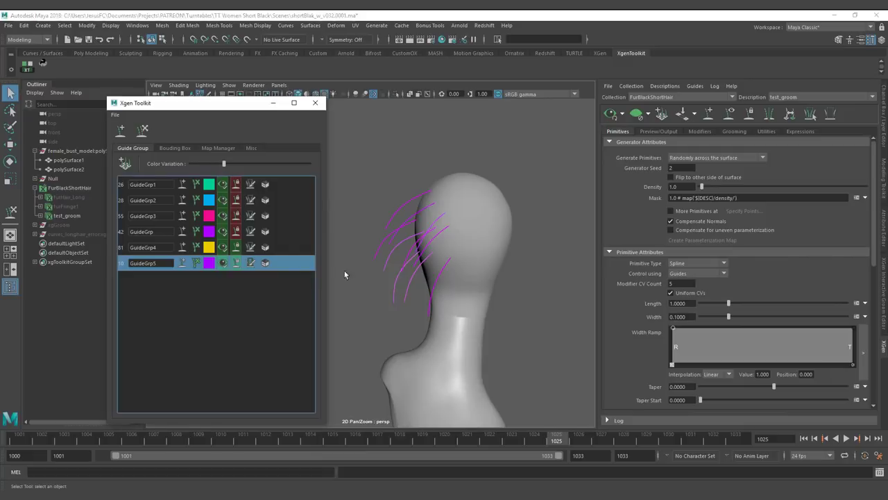
pyautogui.rightClick(293, 267)
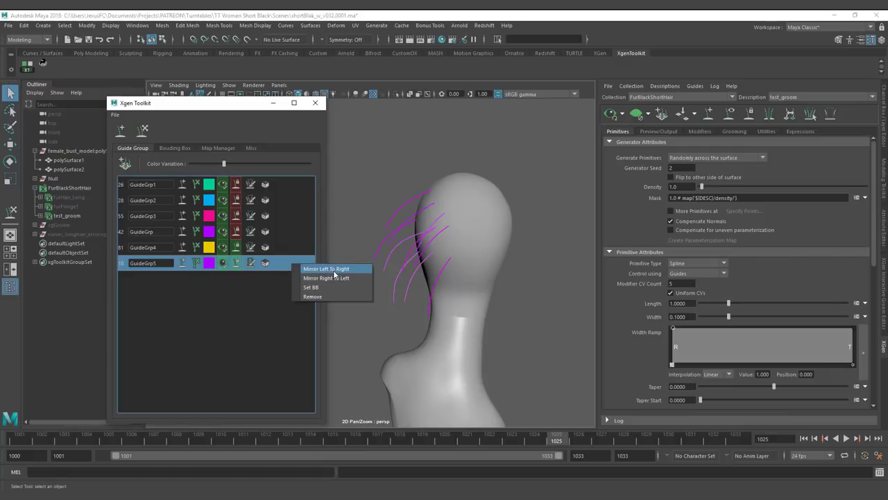
pyautogui.click(332, 270)
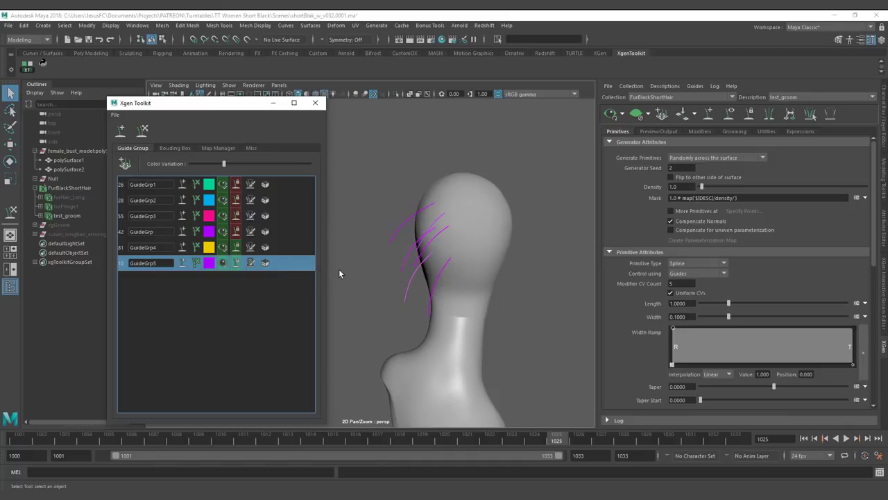
pyautogui.keyDown('alt'); pyautogui.moveTo(381, 265); pyautogui.dragTo(388, 289); pyautogui.keyUp('alt')
pyautogui.hotkey('ctrl', 'z')
# - Select the group's guides and mirror GuideGrp5 from right to left onto the other side of the head
pyautogui.moveTo(378, 208); pyautogui.dragTo(455, 322)
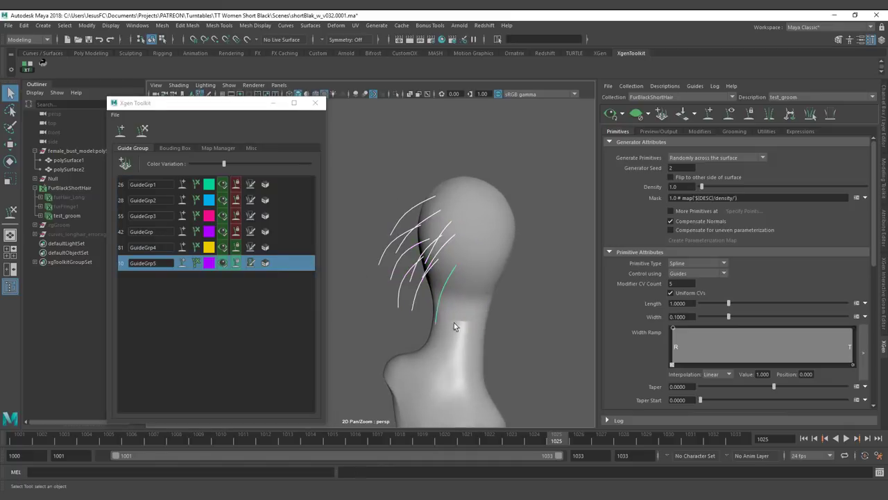
pyautogui.rightClick(290, 263)
pyautogui.click(307, 276)
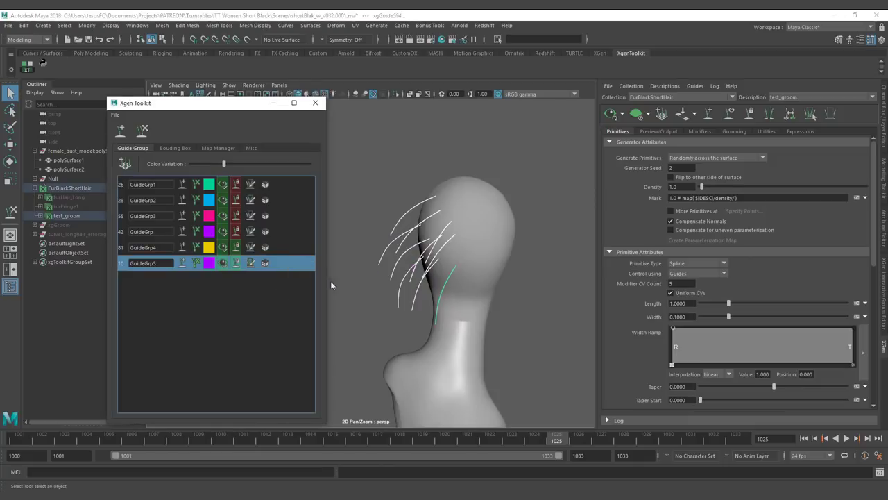
pyautogui.keyDown('alt'); pyautogui.moveTo(439, 276); pyautogui.dragTo(437, 212); pyautogui.keyUp('alt')
pyautogui.click(394, 277)
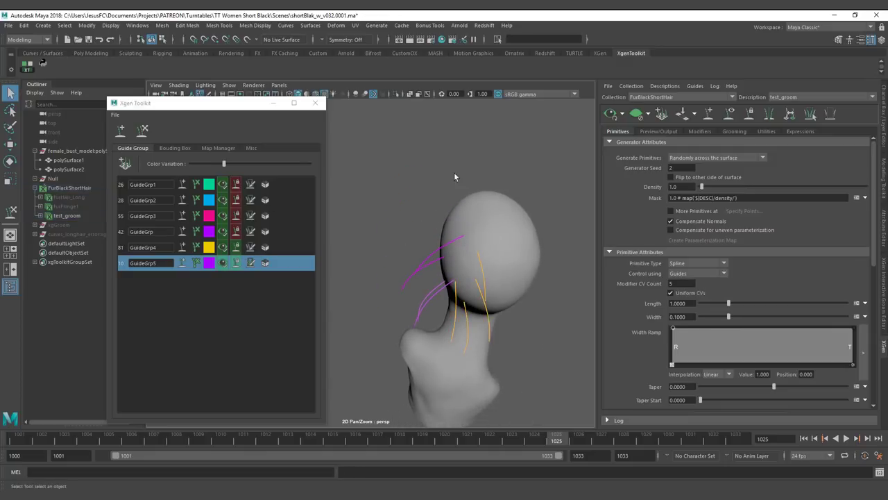
# - Remove GuideGrp5 from the guide group list and view the hair preview with the mirrored guides
pyautogui.keyDown('alt'); pyautogui.moveTo(455, 177); pyautogui.dragTo(411, 204, button='right'); pyautogui.keyUp('alt')
pyautogui.click(273, 266)
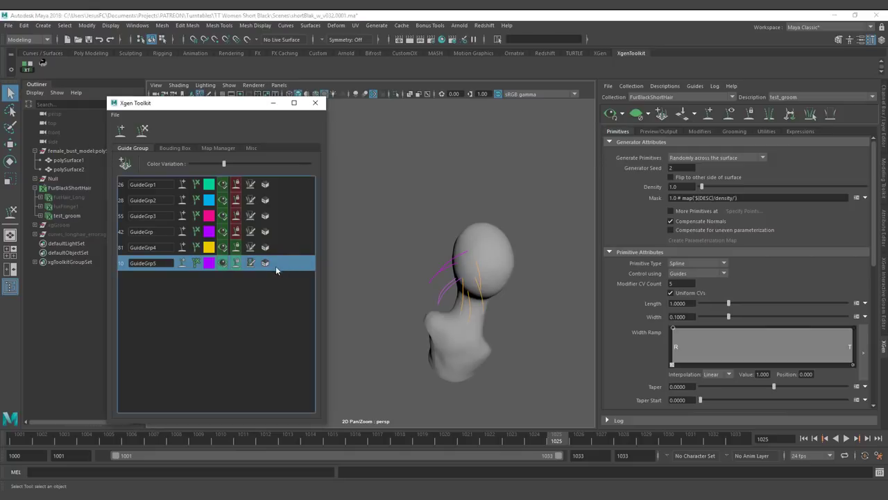
pyautogui.press('Delete')
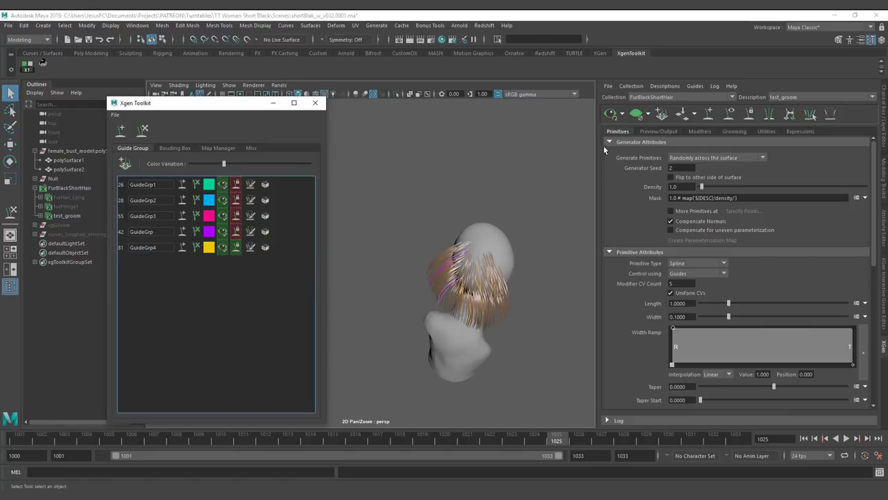
pyautogui.keyDown('alt'); pyautogui.moveTo(486, 258); pyautogui.dragTo(450, 317); pyautogui.keyUp('alt')
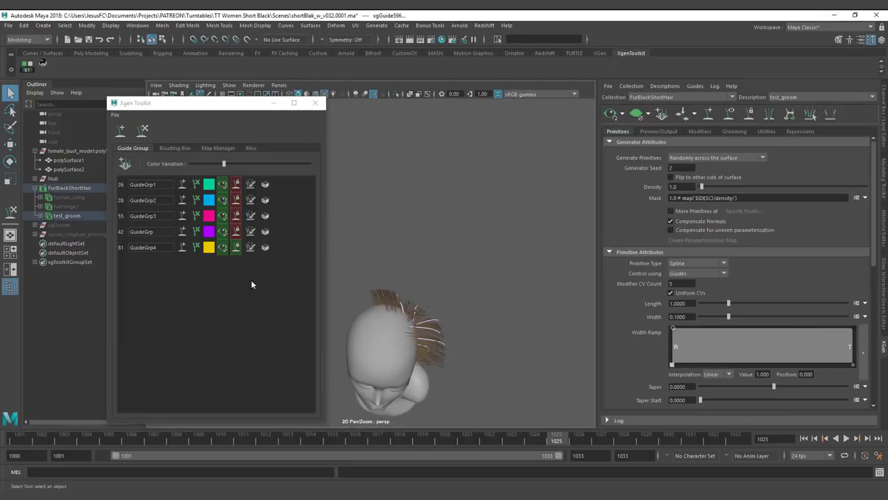
# - Create a polygon sphere, place it above the head and scale it to roughly the head's size
pyautogui.keyDown('alt'); pyautogui.moveTo(458, 268); pyautogui.dragTo(447, 124); pyautogui.keyUp('alt')
pyautogui.click(89, 53)
pyautogui.click(28, 66)
pyautogui.press('e')
pyautogui.press('r')
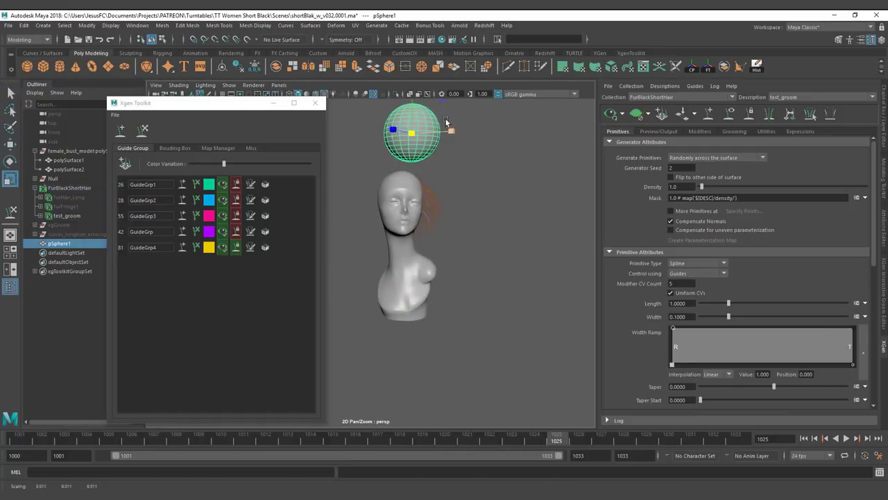
pyautogui.keyDown('alt'); pyautogui.moveTo(446, 123); pyautogui.dragTo(486, 224, button='middle'); pyautogui.keyUp('alt')
# - Create a spline description named teast_groom_02 on the sphere in the FurBlackShortHair collection, controlled by placing and shaping guides
pyautogui.click(663, 86)
pyautogui.click(678, 100)
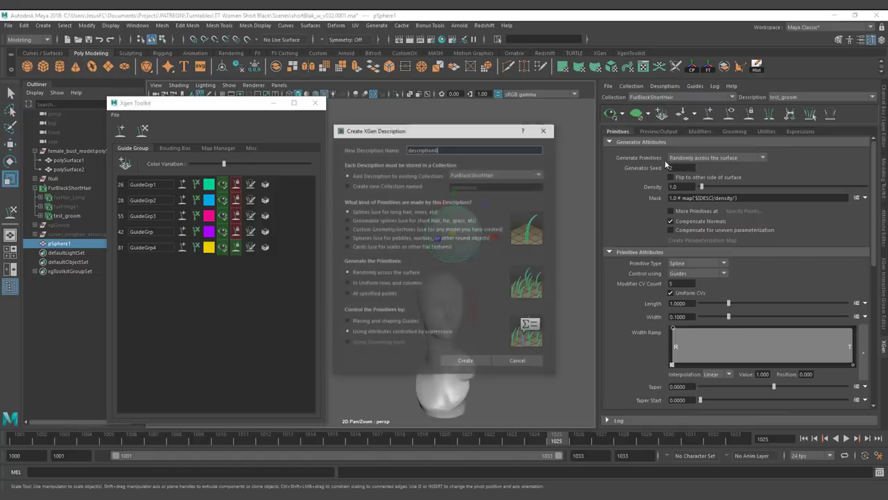
pyautogui.write('teast_groom_02')
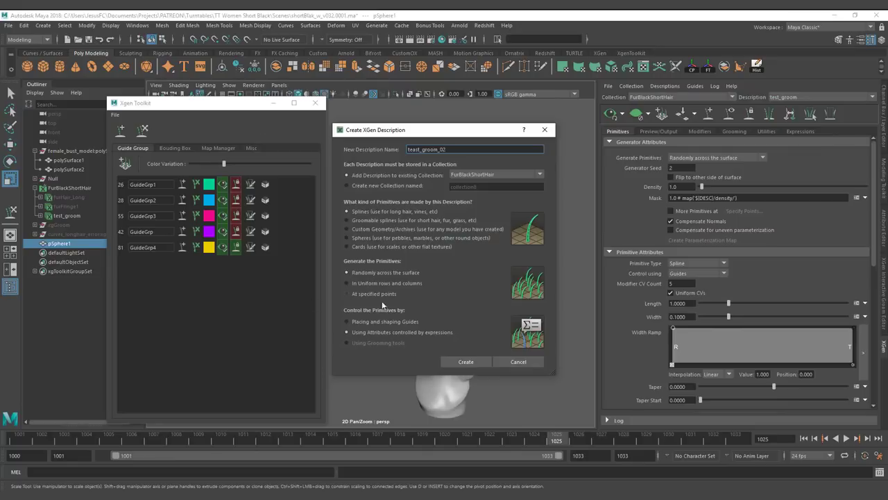
pyautogui.click(467, 362)
pyautogui.keyDown('alt'); pyautogui.moveTo(480, 204); pyautogui.dragTo(487, 198); pyautogui.keyUp('alt')
pyautogui.scroll(2, 487, 198)
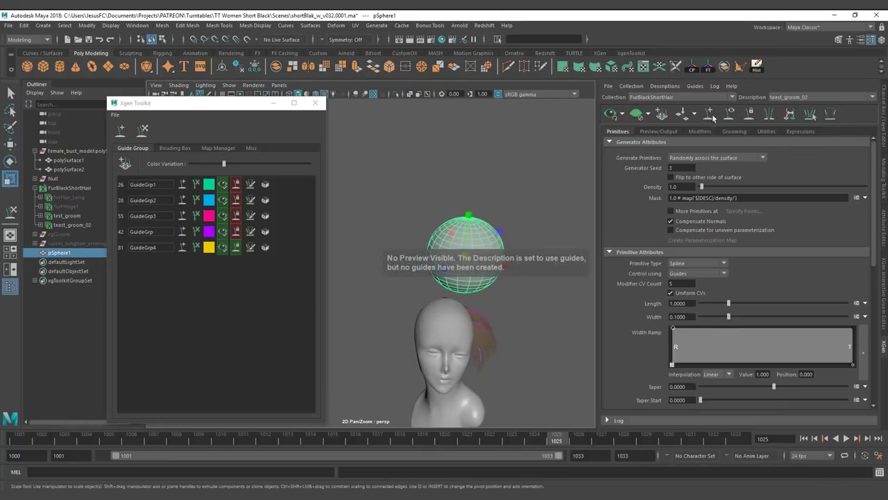
# - Place the first guides on the sphere's surface and scale them up so they stand well clear of it
pyautogui.click(709, 116)
pyautogui.click(497, 244)
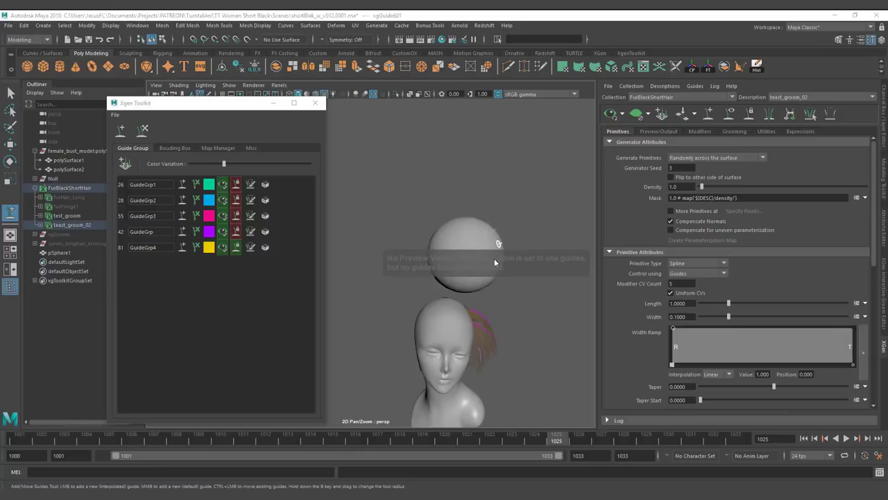
pyautogui.press('q')
pyautogui.moveTo(432, 212); pyautogui.dragTo(519, 291)
pyautogui.press('r')
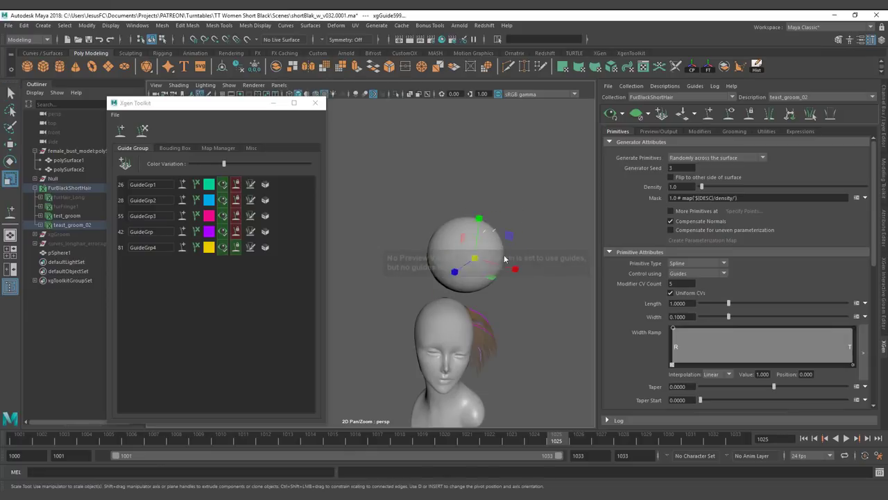
pyautogui.moveTo(489, 256); pyautogui.dragTo(500, 238)
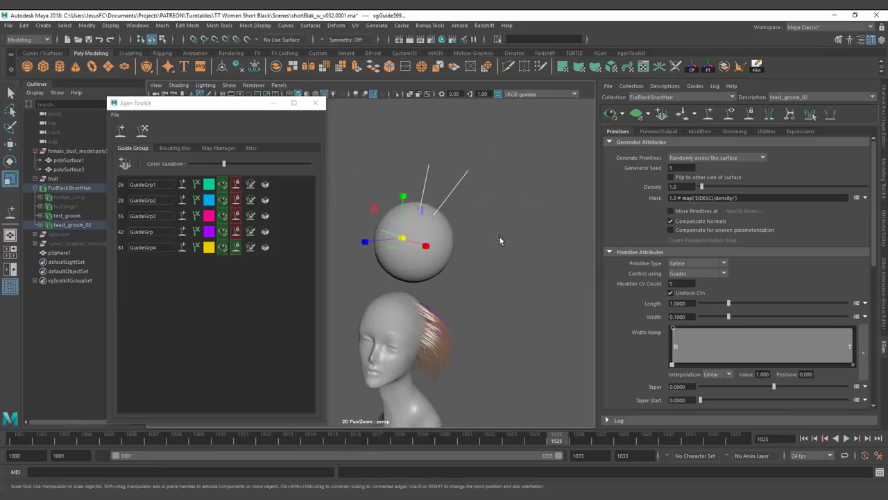
# - Add more guides to the same side of the sphere and scale them to a length similar to the first ones
pyautogui.press('q')
pyautogui.click(708, 114)
pyautogui.click(429, 244)
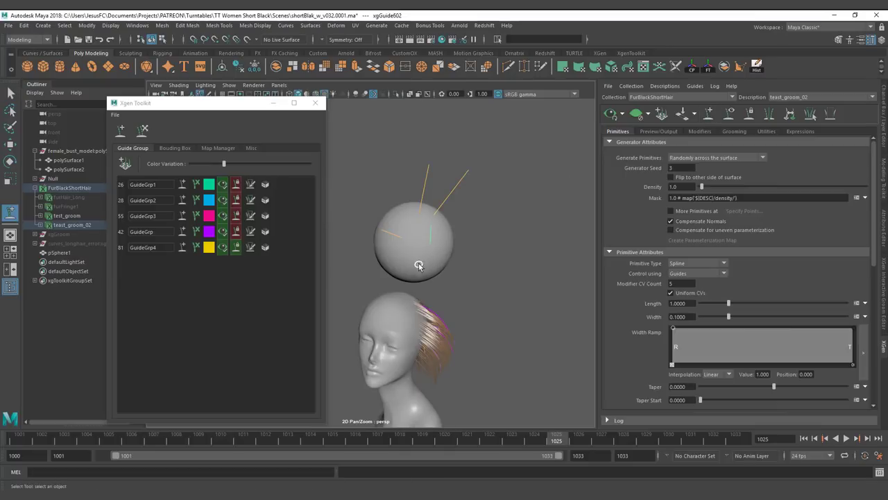
pyautogui.click(420, 264)
pyautogui.click(449, 244)
pyautogui.keyDown('alt'); pyautogui.moveTo(438, 264); pyautogui.dragTo(468, 262); pyautogui.keyUp('alt')
pyautogui.press('q')
pyautogui.press('4')
pyautogui.moveTo(519, 240)
pyautogui.keyDown('alt'); pyautogui.mouseDown()
pyautogui.moveTo(517, 225)
pyautogui.moveTo(491, 241)
pyautogui.moveTo(526, 240)
pyautogui.mouseUp(); pyautogui.keyUp('alt')
pyautogui.press('r')
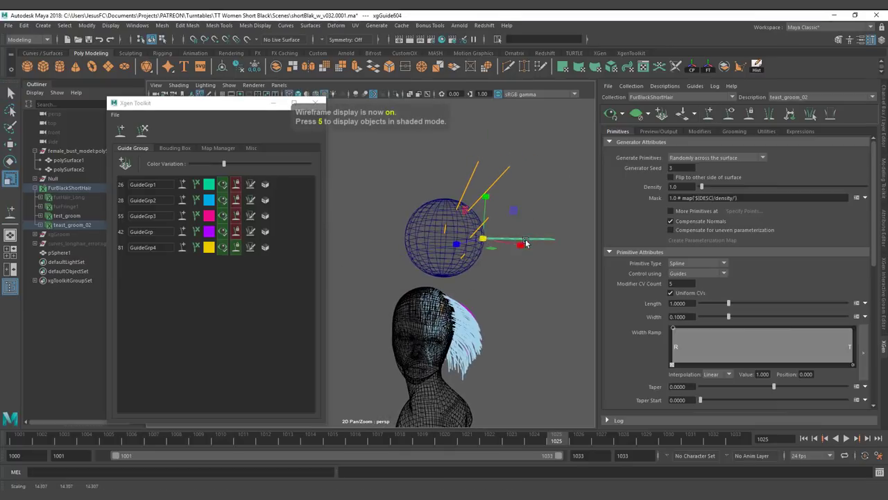
# - Sculpt all the guides on the sphere in wireframe display so they arc outward and droop downward like hair
pyautogui.click(790, 115)
pyautogui.keyDown('alt'); pyautogui.moveTo(551, 204); pyautogui.dragTo(514, 216); pyautogui.keyUp('alt')
pyautogui.scroll(-3, 509, 218)
pyautogui.press('q')
pyautogui.moveTo(480, 189); pyautogui.dragTo(510, 257)
pyautogui.press('y')
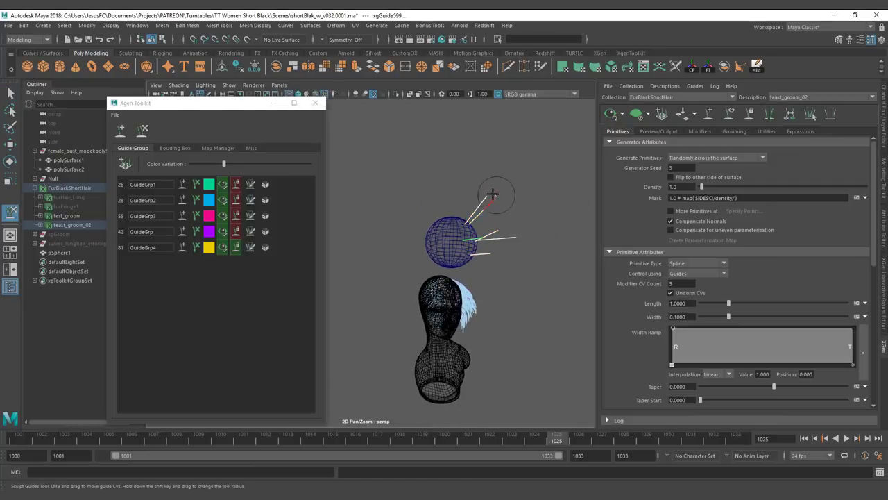
pyautogui.moveTo(495, 198)
pyautogui.mouseDown()
pyautogui.moveTo(504, 231)
pyautogui.moveTo(532, 266)
pyautogui.moveTo(500, 286)
pyautogui.moveTo(509, 264)
pyautogui.moveTo(521, 272)
pyautogui.moveTo(479, 240)
pyautogui.moveTo(460, 188)
pyautogui.moveTo(559, 201)
pyautogui.moveTo(580, 292)
pyautogui.moveTo(559, 311)
pyautogui.mouseUp()
pyautogui.press('q')
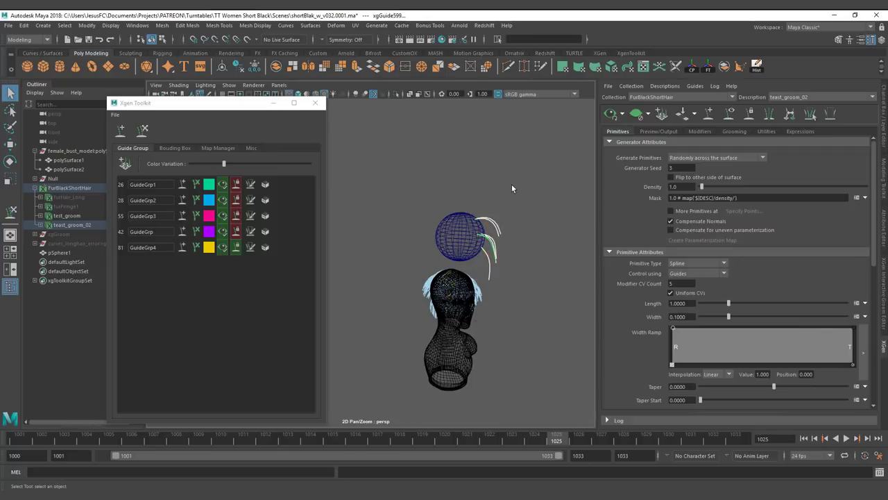
# - Create a guide group from the sphere's sculpted guides and set its color to light green, HSV 135, 0.663, 1.000
pyautogui.click(511, 184)
pyautogui.moveTo(512, 200)
pyautogui.keyDown('alt'); pyautogui.mouseDown()
pyautogui.moveTo(505, 217)
pyautogui.moveTo(502, 210)
pyautogui.mouseUp(); pyautogui.keyUp('alt')
pyautogui.moveTo(476, 205); pyautogui.dragTo(521, 267)
pyautogui.press('5')
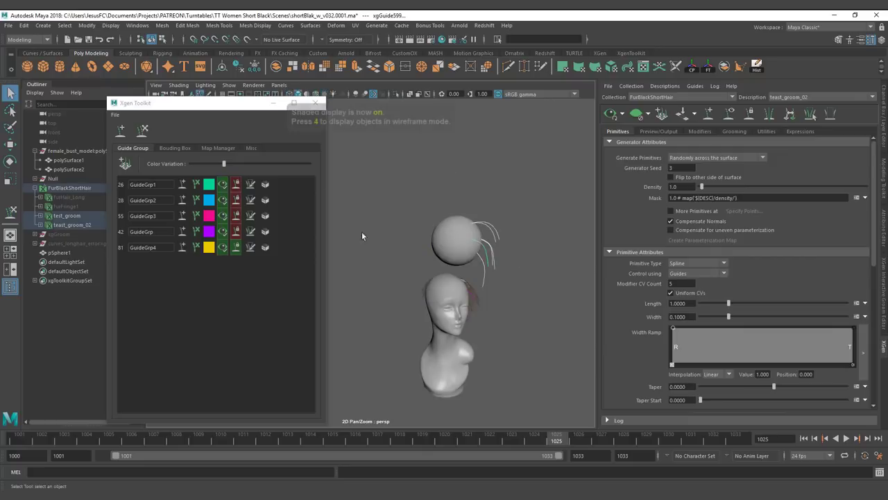
pyautogui.click(137, 188)
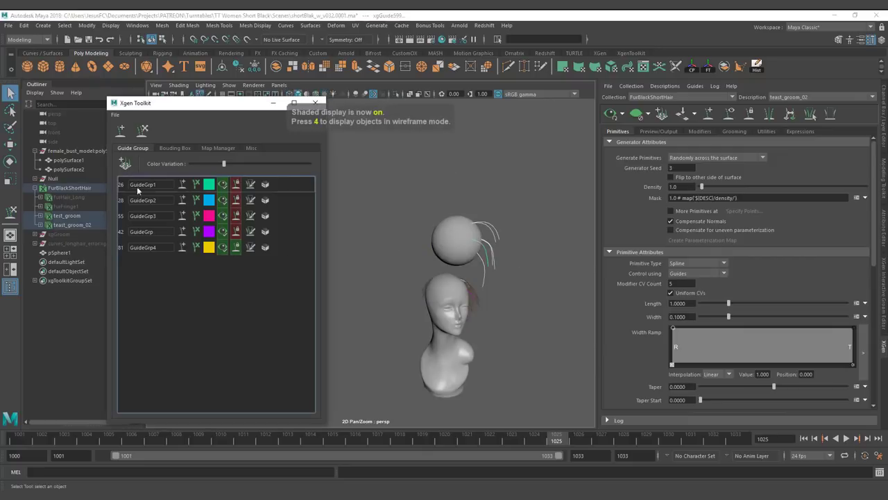
pyautogui.click(125, 163)
pyautogui.click(209, 263)
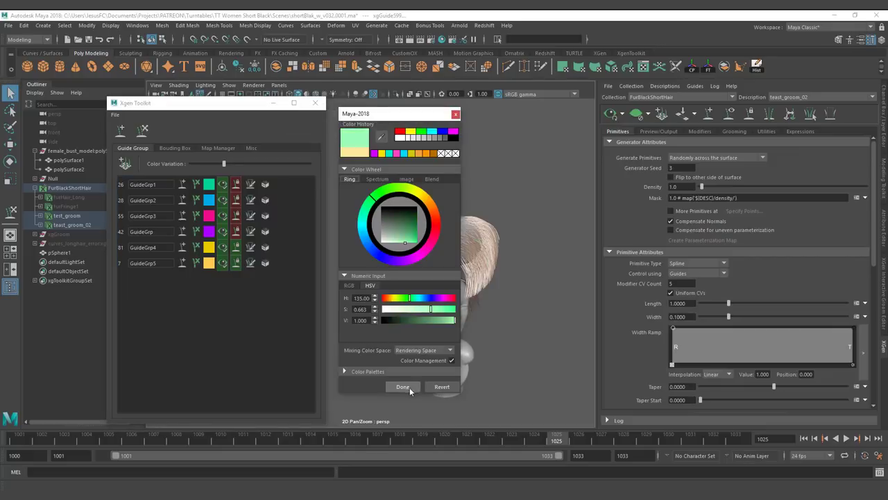
pyautogui.click(402, 387)
# - Mirror the guides of GuideGrp5 onto the opposite side of the sphere
pyautogui.keyDown('alt'); pyautogui.moveTo(474, 305); pyautogui.dragTo(540, 170); pyautogui.keyUp('alt')
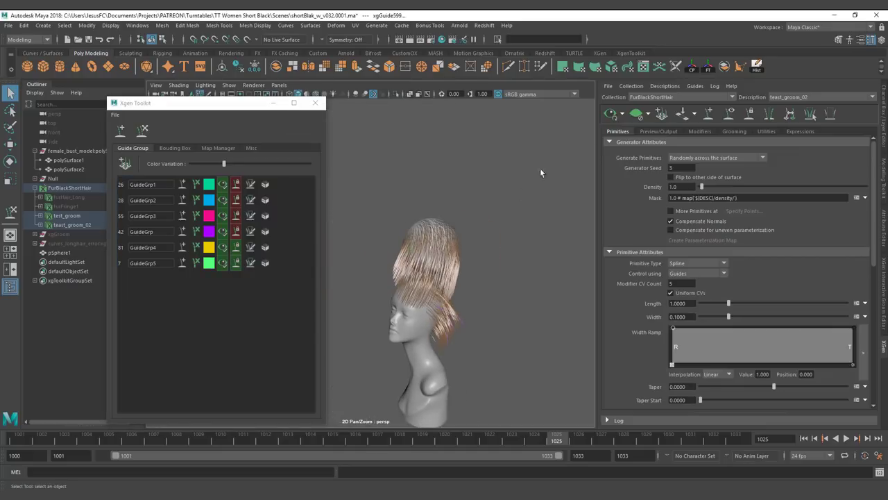
pyautogui.scroll(5, 455, 176)
pyautogui.click(458, 167)
pyautogui.keyDown('alt'); pyautogui.moveTo(459, 168); pyautogui.dragTo(371, 214); pyautogui.keyUp('alt')
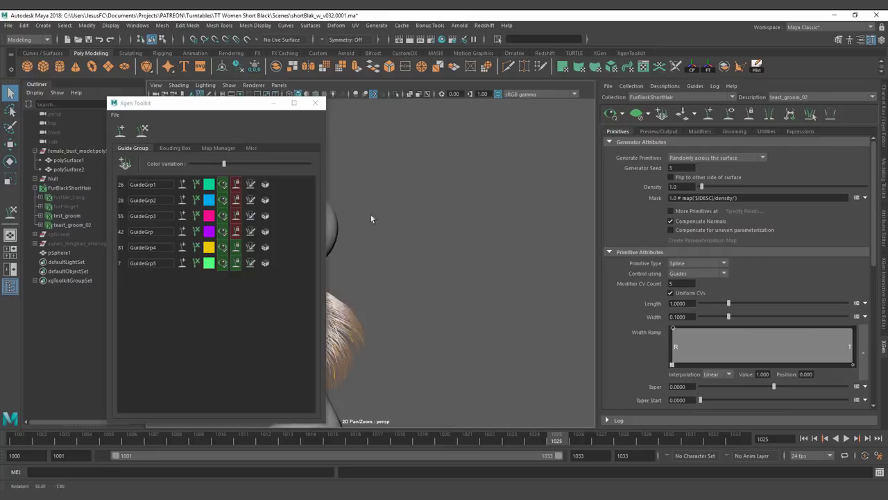
pyautogui.keyDown('alt'); pyautogui.moveTo(371, 215); pyautogui.dragTo(446, 204, button='middle'); pyautogui.keyUp('alt')
pyautogui.keyDown('alt'); pyautogui.moveTo(446, 205); pyautogui.dragTo(409, 212); pyautogui.keyUp('alt')
pyautogui.click(288, 262)
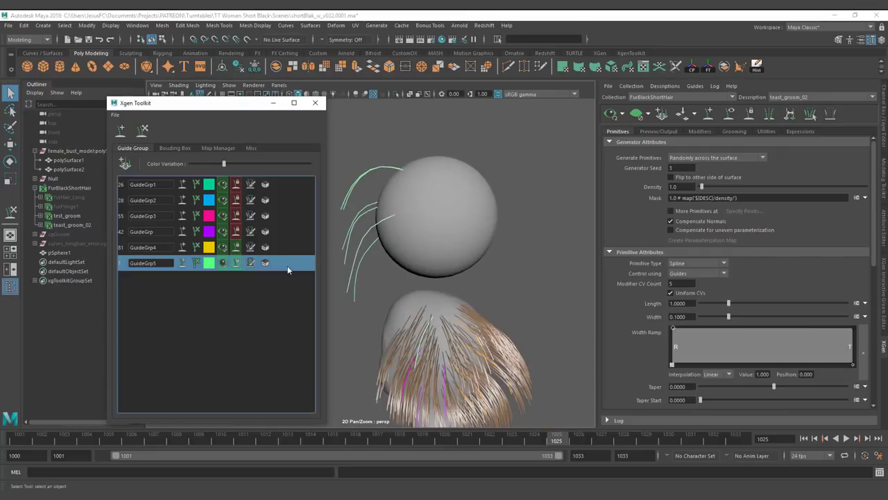
pyautogui.rightClick(286, 263)
pyautogui.click(309, 280)
pyautogui.keyDown('alt'); pyautogui.moveTo(401, 262); pyautogui.dragTo(451, 178); pyautogui.keyUp('alt')
# - Put the mirrored guides into a new guide group and set its color to yellow, HSV 51.448, 1.000, 0.922
pyautogui.moveTo(386, 156); pyautogui.dragTo(444, 264)
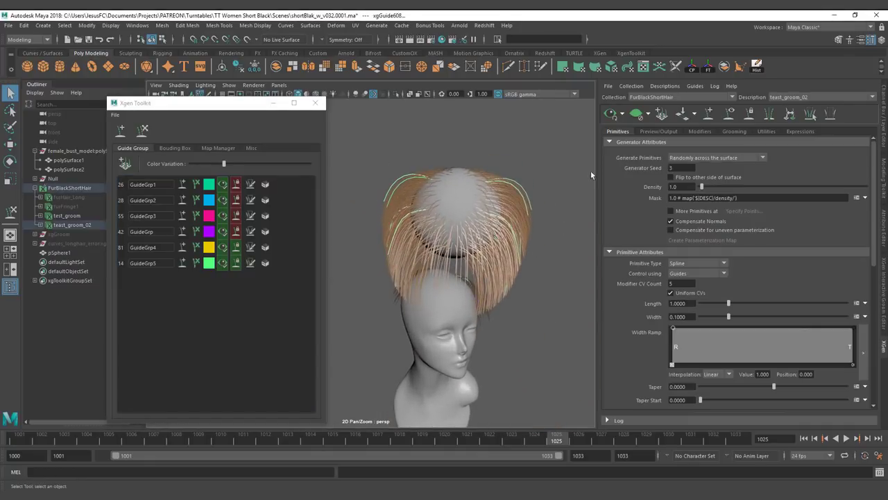
pyautogui.click(636, 114)
pyautogui.click(124, 162)
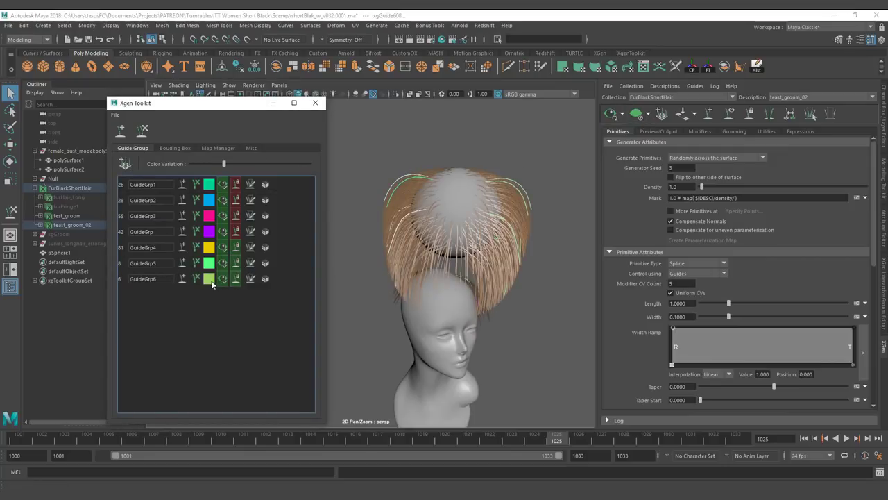
pyautogui.click(209, 278)
pyautogui.click(393, 169)
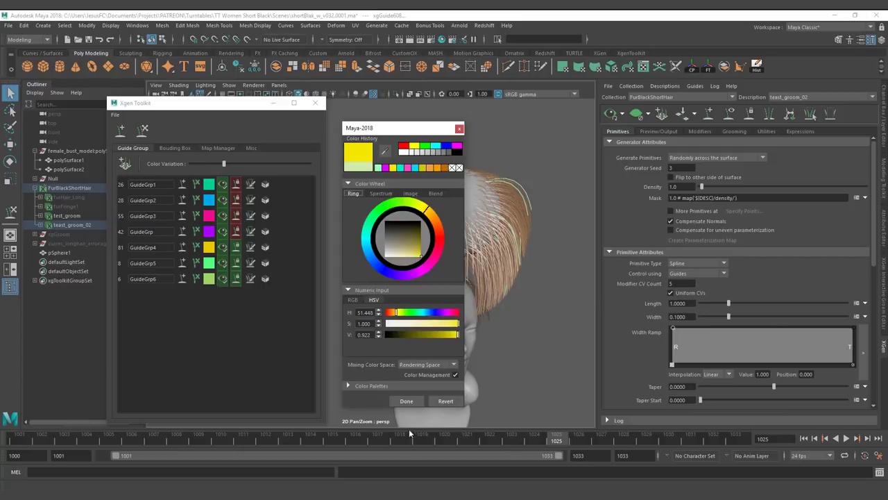
pyautogui.click(406, 401)
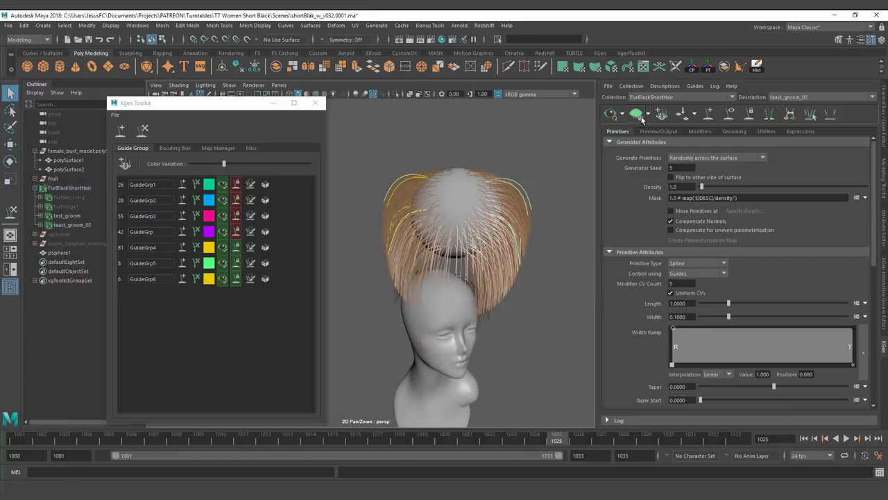
# - Increase the Color Variation of the guide groups and check the guide colors around the sphere with the hair preview cleared
pyautogui.keyDown('alt'); pyautogui.moveTo(536, 287); pyautogui.dragTo(529, 164); pyautogui.keyUp('alt')
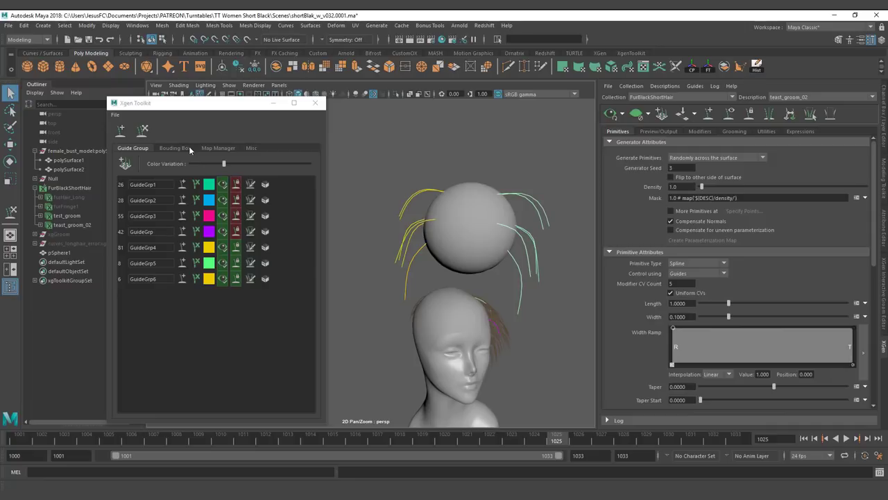
pyautogui.keyDown('alt'); pyautogui.moveTo(392, 168); pyautogui.dragTo(430, 192); pyautogui.keyUp('alt')
pyautogui.keyDown('alt'); pyautogui.moveTo(431, 194); pyautogui.dragTo(385, 176, button='middle'); pyautogui.keyUp('alt')
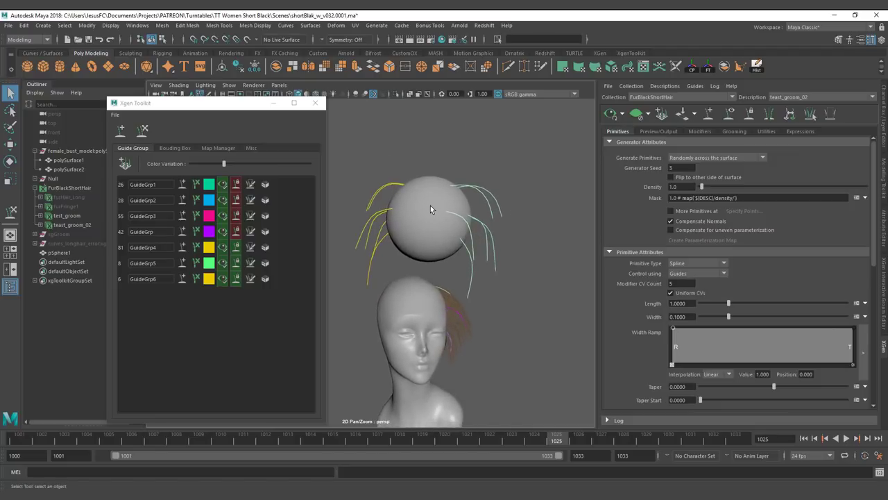
pyautogui.moveTo(223, 164); pyautogui.dragTo(260, 164)
pyautogui.keyDown('alt'); pyautogui.moveTo(477, 163); pyautogui.dragTo(432, 167); pyautogui.keyUp('alt')
pyautogui.click(638, 115)
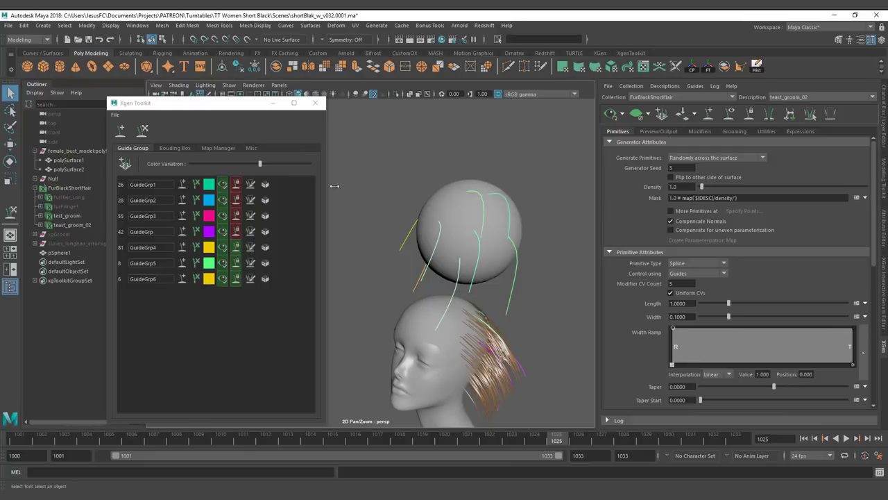
pyautogui.keyDown('alt'); pyautogui.moveTo(409, 243); pyautogui.dragTo(445, 282); pyautogui.keyUp('alt')
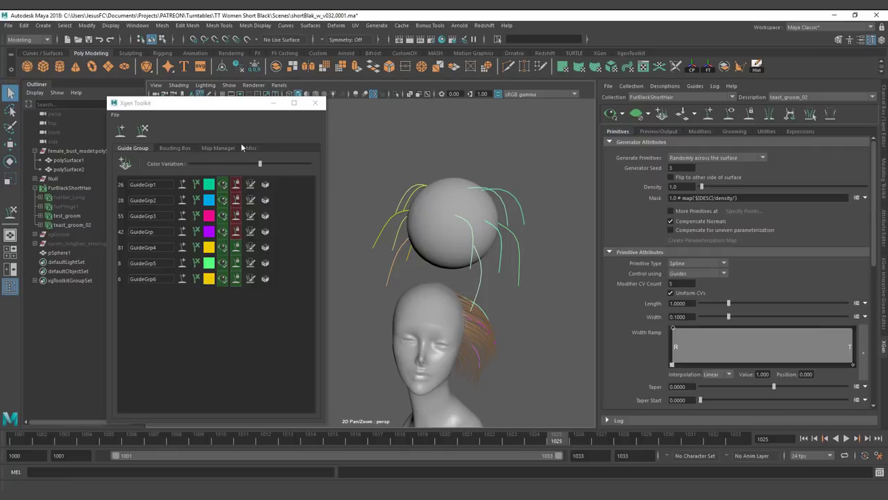
# - Show the Map Manager's map list and review the UI Camera card with its attached image on the XgToolkit Trello board
pyautogui.click(217, 147)
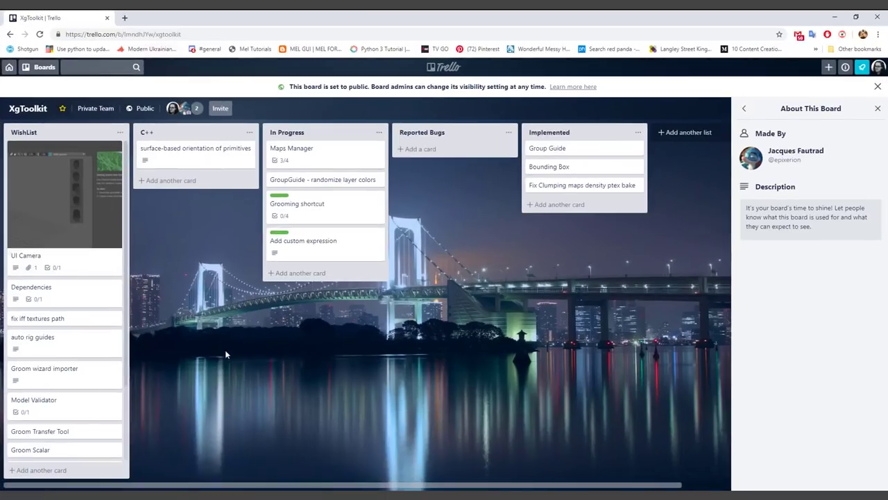
pyautogui.click(67, 218)
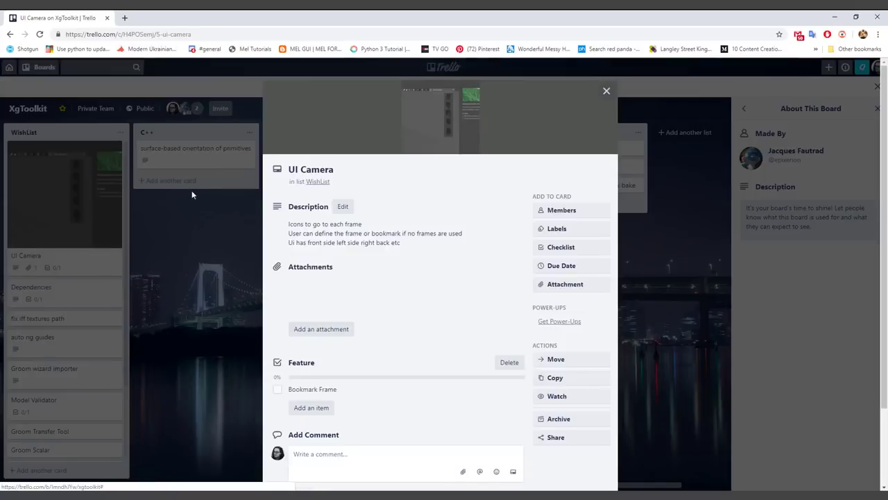
pyautogui.click(442, 130)
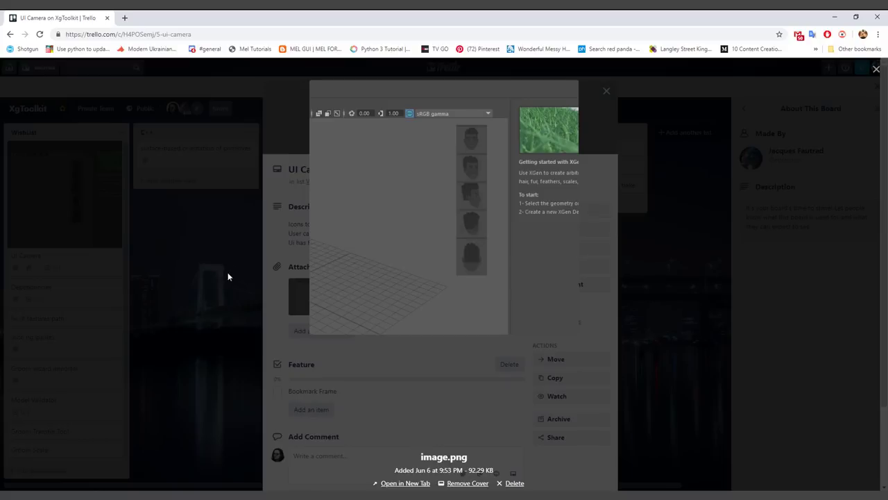
pyautogui.click(222, 303)
pyautogui.click(150, 297)
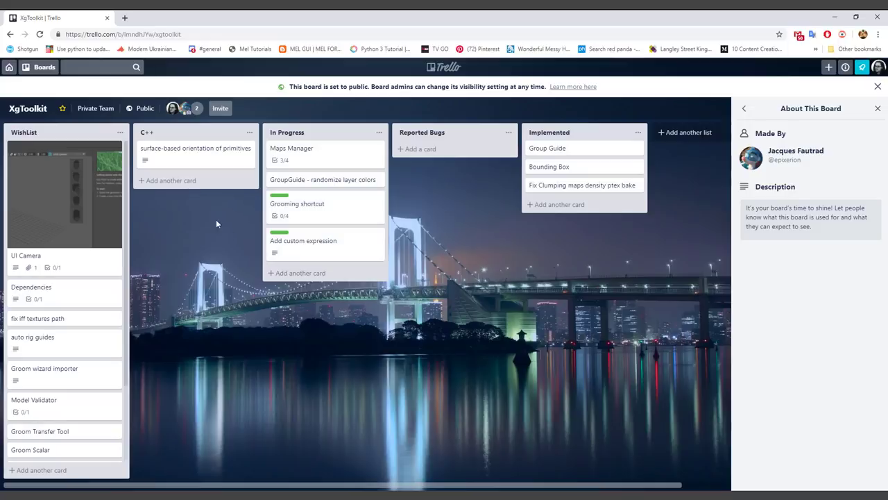
pyautogui.click(835, 17)
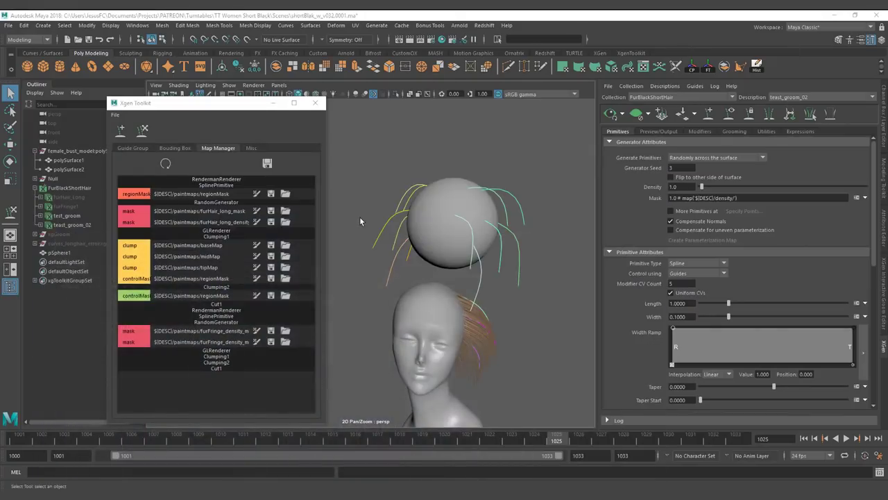